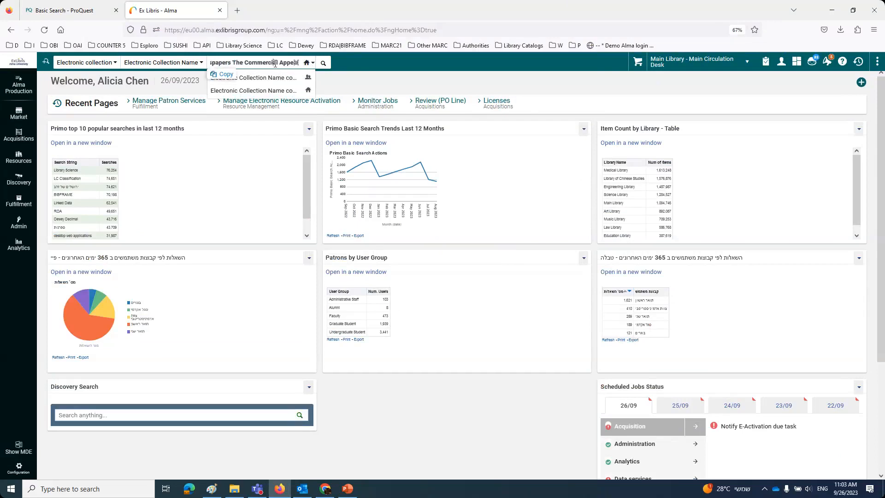
Search electronic collections by name for ProQuest Historical Newspapers The Commercial Appeal and display the Community results
click(313, 64)
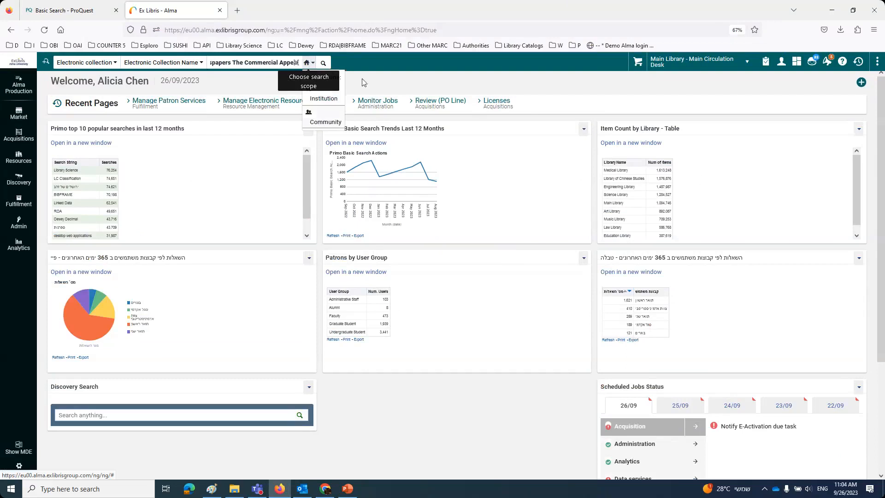
click(313, 64)
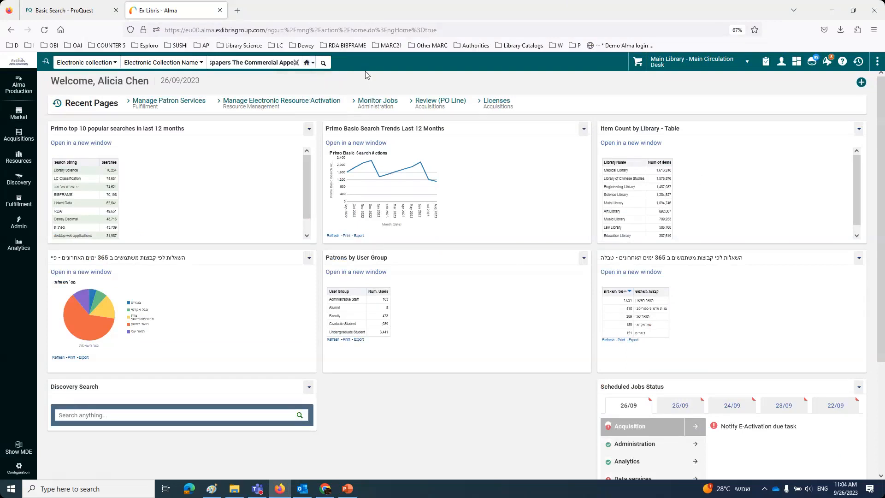
click(324, 64)
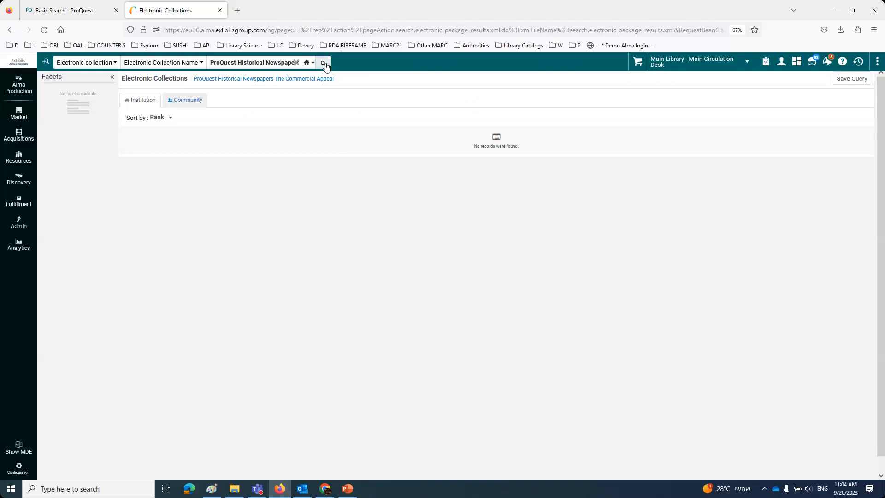
click(308, 63)
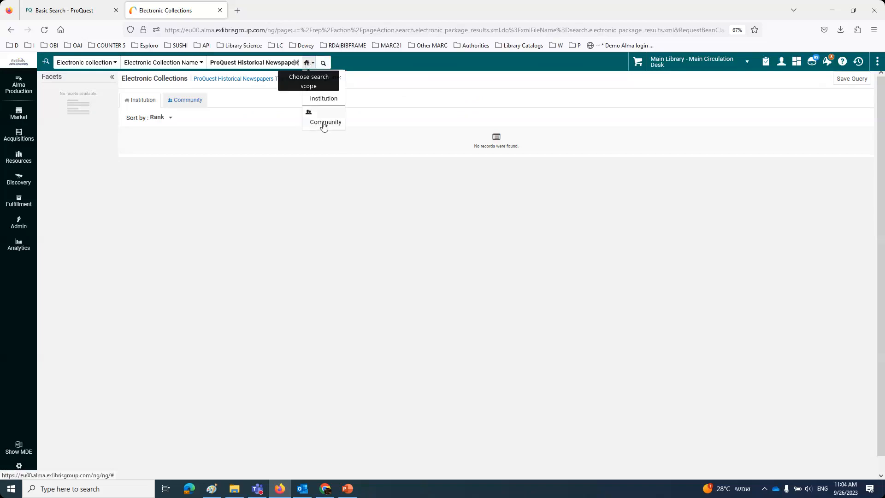
click(376, 89)
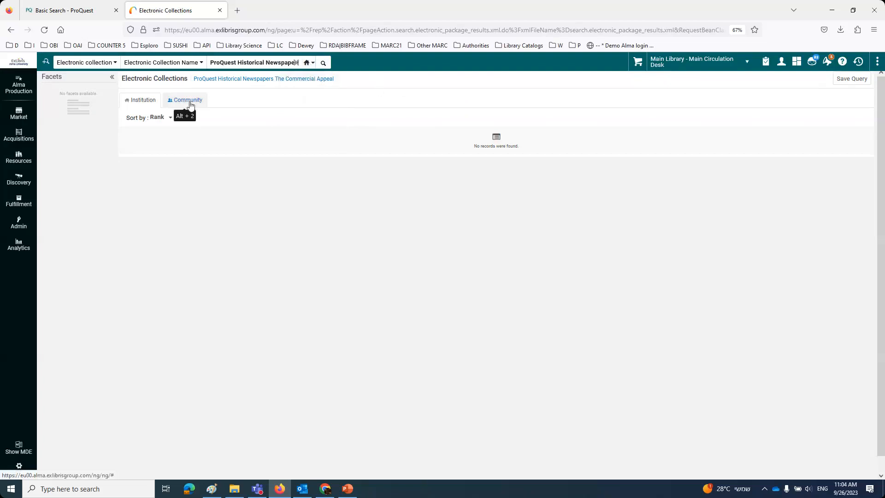
click(190, 106)
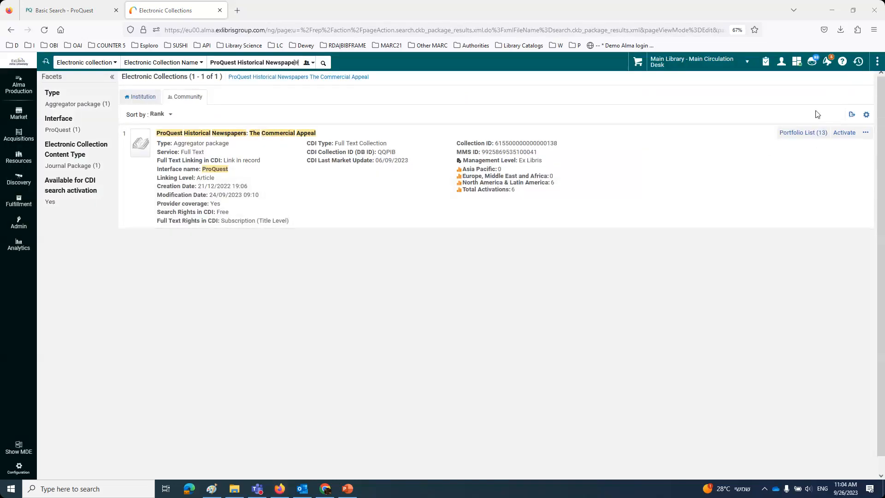
click(459, 269)
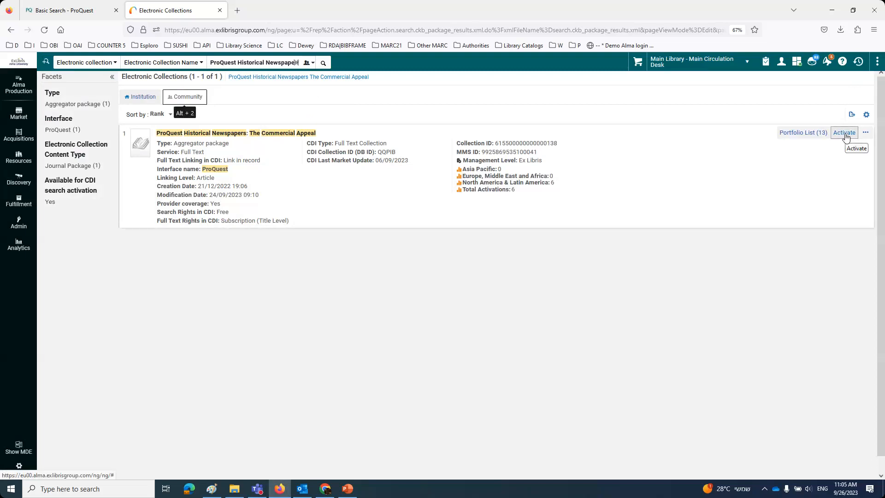
Order the Commercial Appeal collection by creating an Electronic Collection - One Time PO line owned by Main Library
click(866, 133)
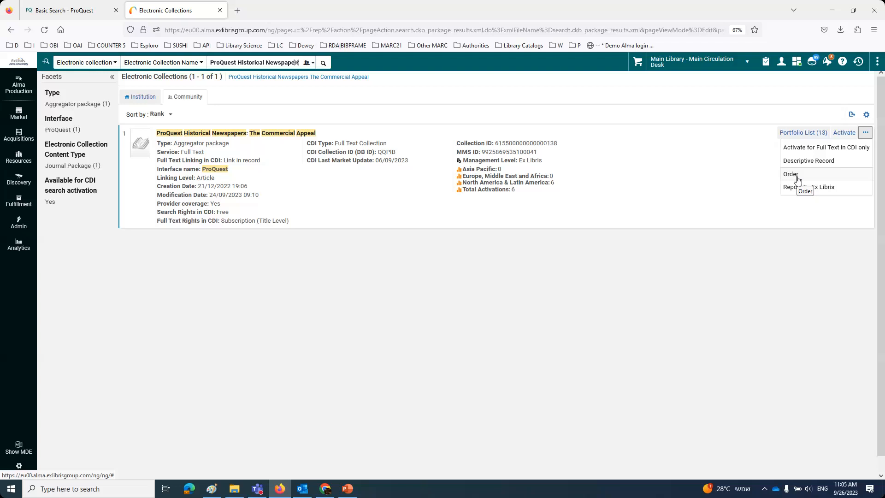
click(792, 174)
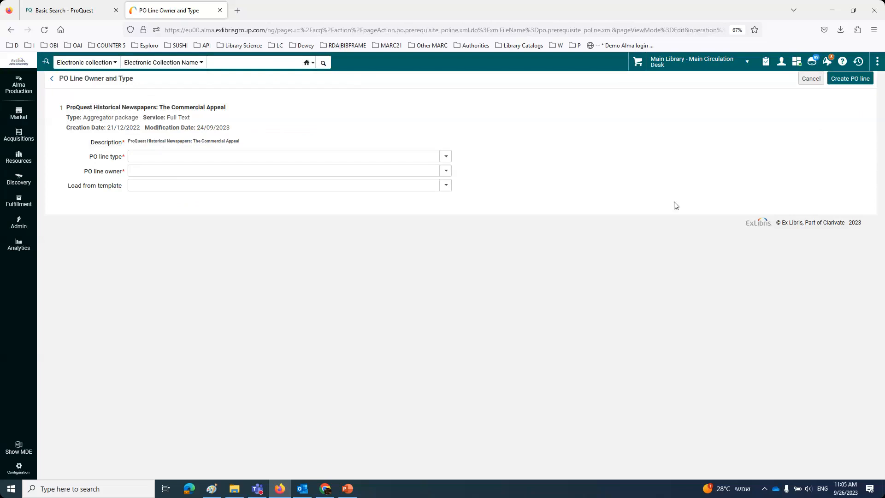
click(447, 157)
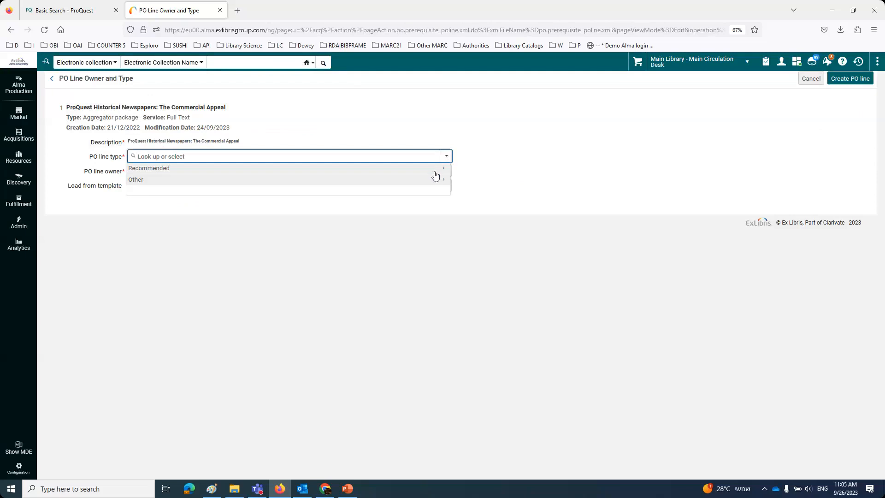
click(435, 170)
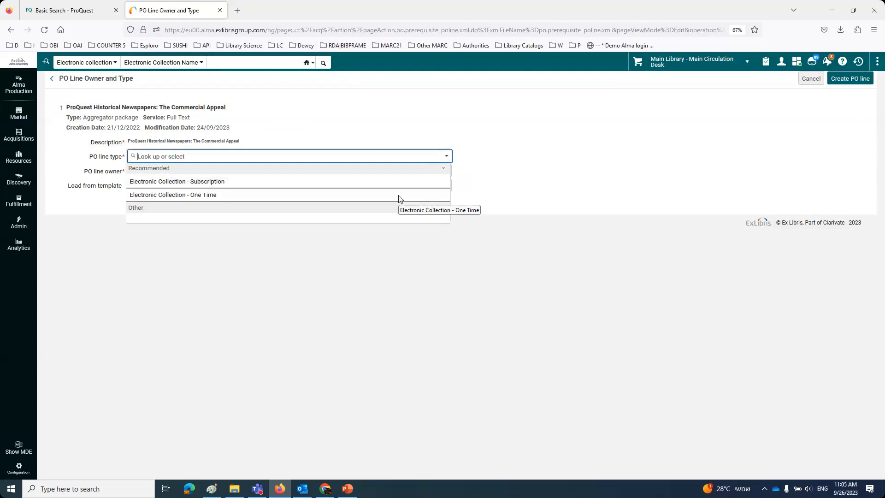
click(400, 199)
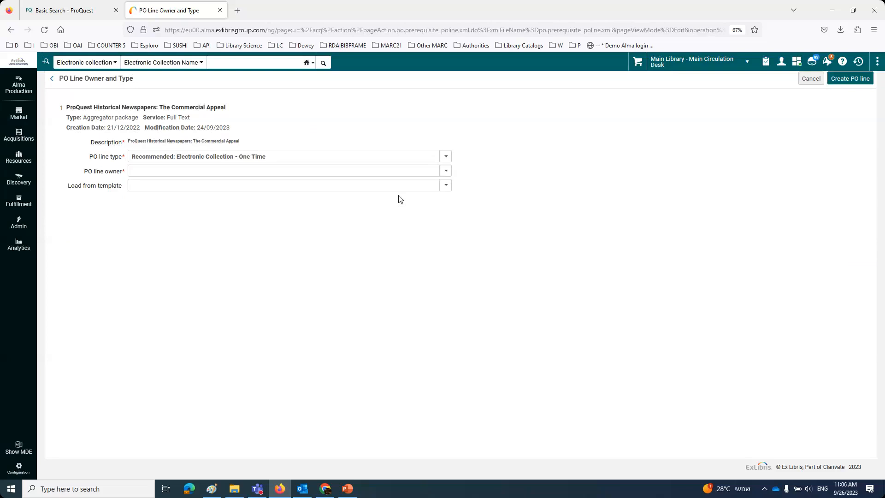
click(446, 171)
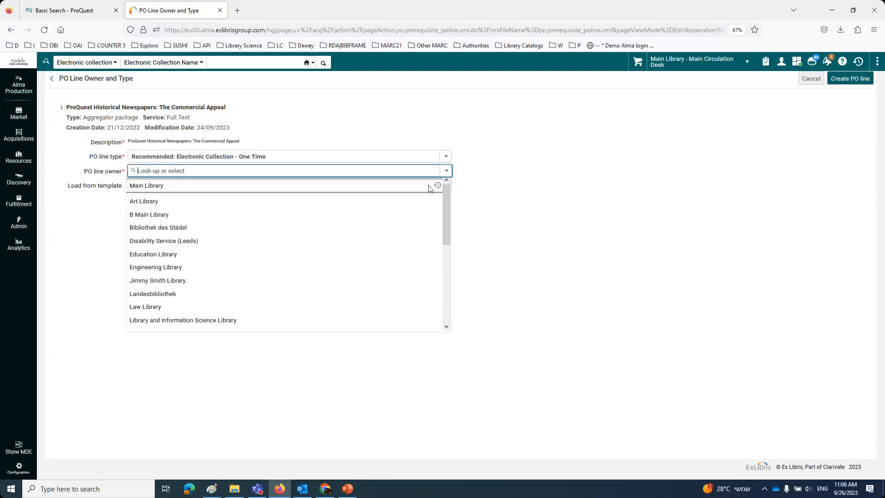
click(426, 188)
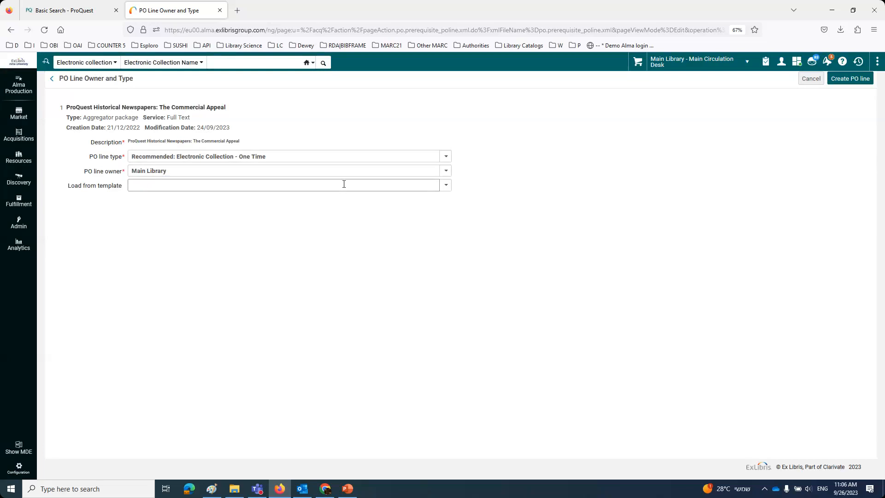
click(845, 81)
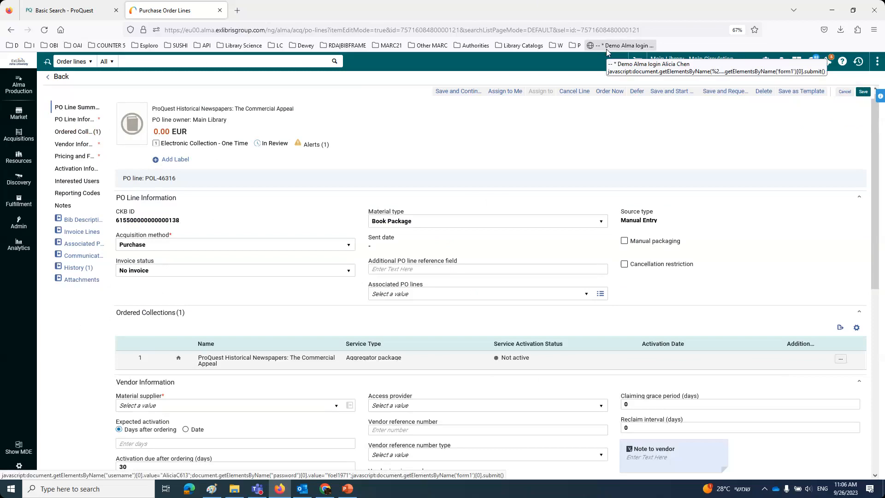
Look through the material type options, choosing Book Package, and view the available acquisition methods for the PO line
click(442, 226)
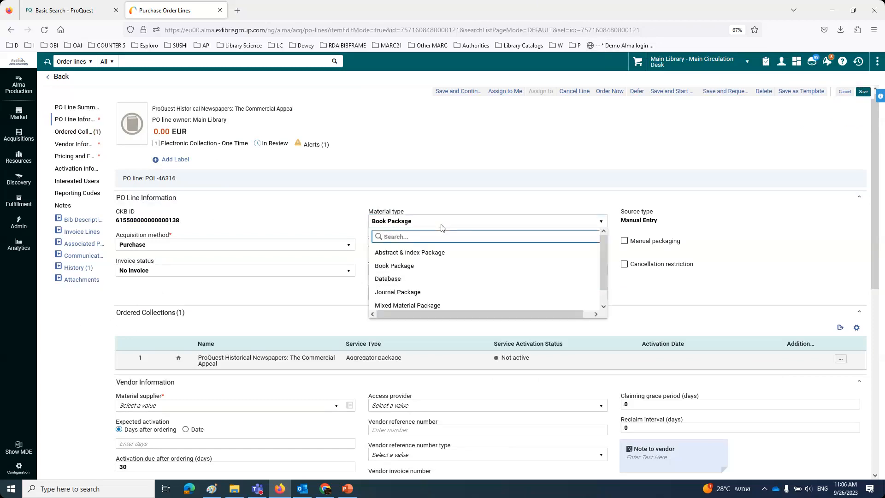
click(463, 273)
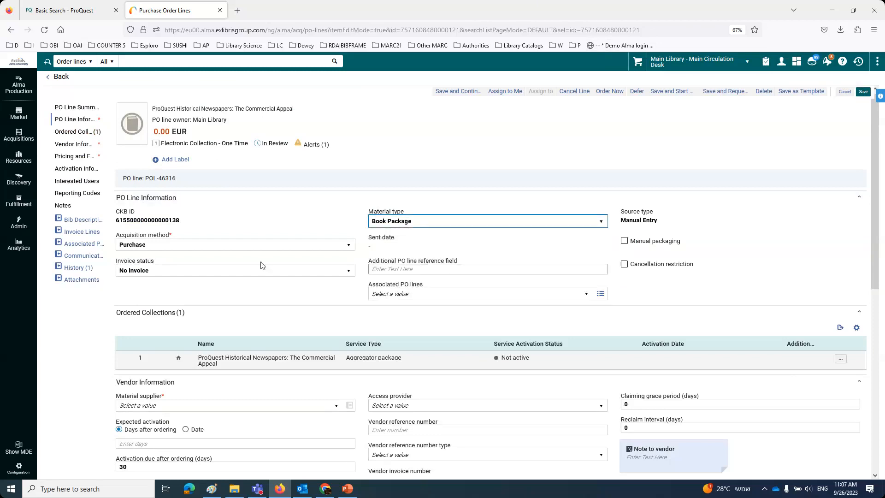
click(183, 249)
click(183, 249)
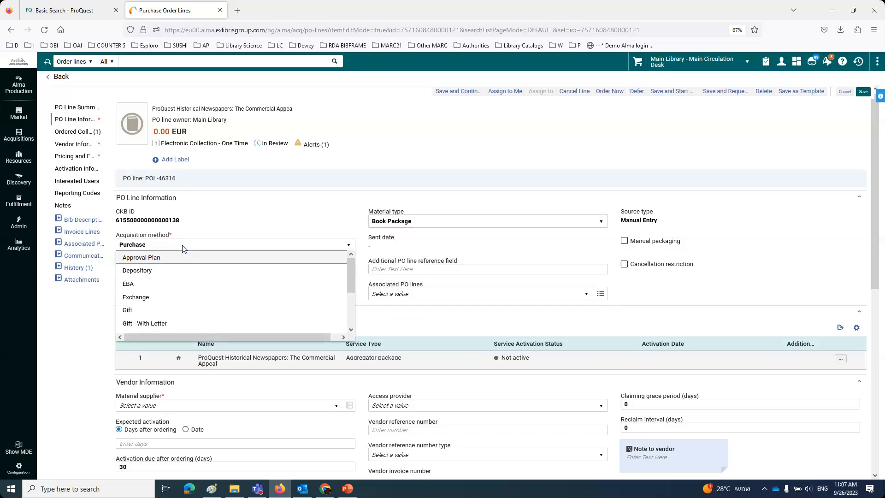
click(299, 221)
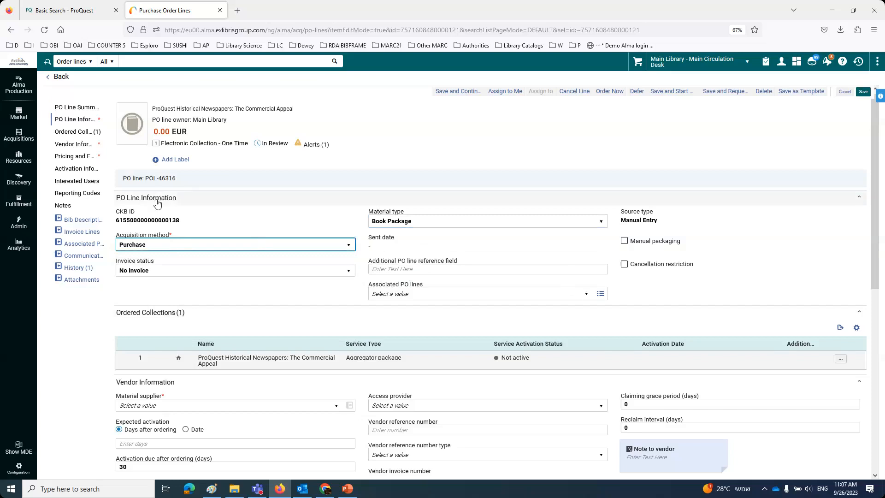
Set the PO line's material supplier to ProQuest LLC with the ProQuest Account, and its access provider to ProQuest LLC
click(77, 133)
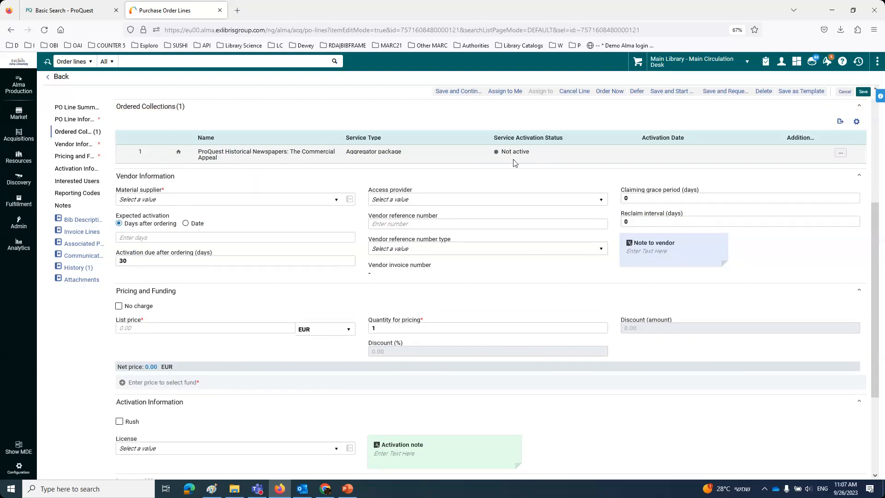
click(239, 200)
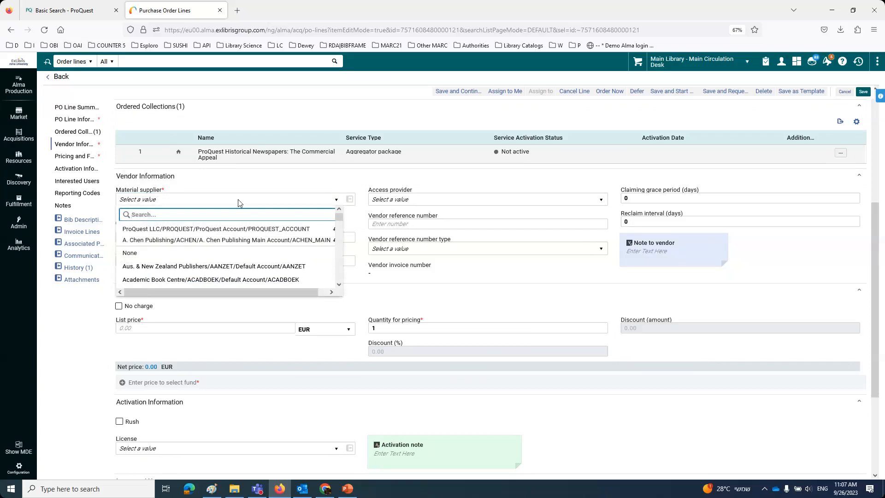
click(234, 230)
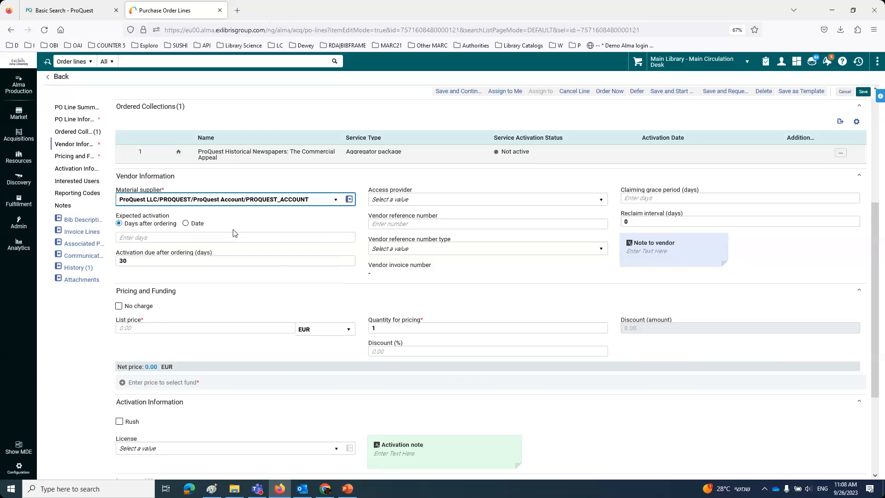
click(453, 203)
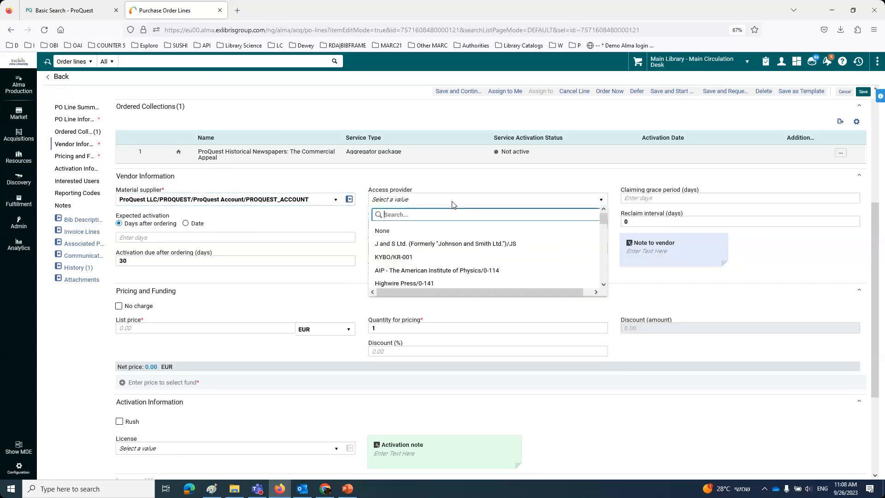
text(proquest)
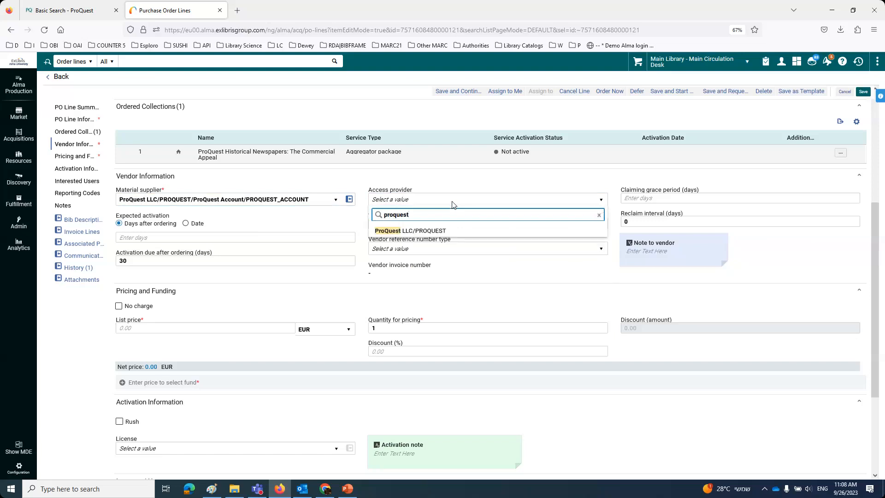
click(434, 235)
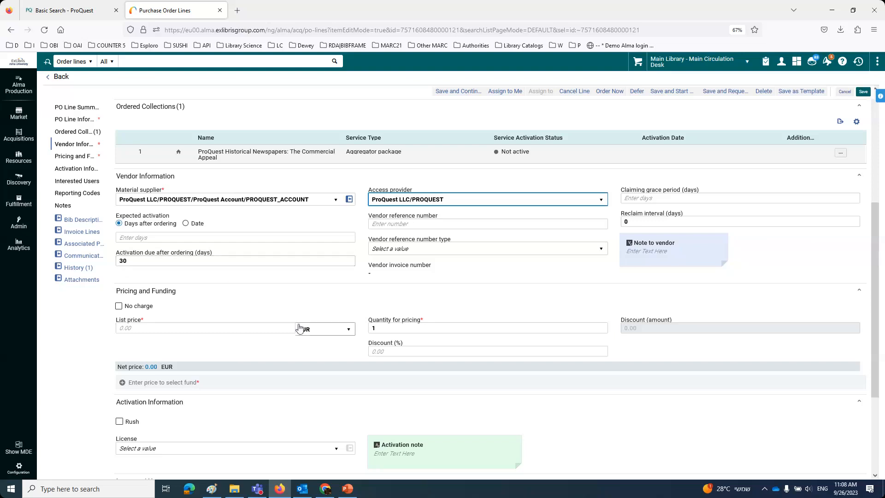
Set the list price to 1000 EUR and choose the Education fund for 01/01/2023 - 31/12/2023
scroll(299, 327, down, 2)
click(196, 239)
text(1000)
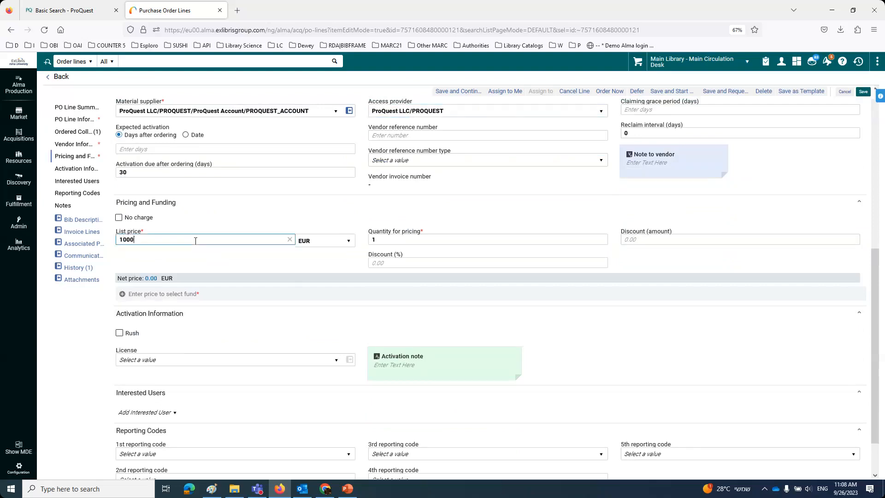
click(226, 263)
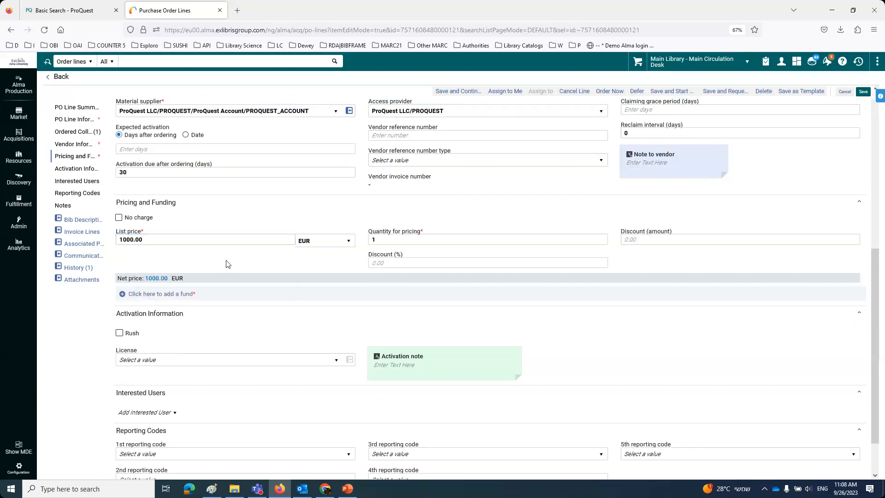
click(186, 297)
click(184, 316)
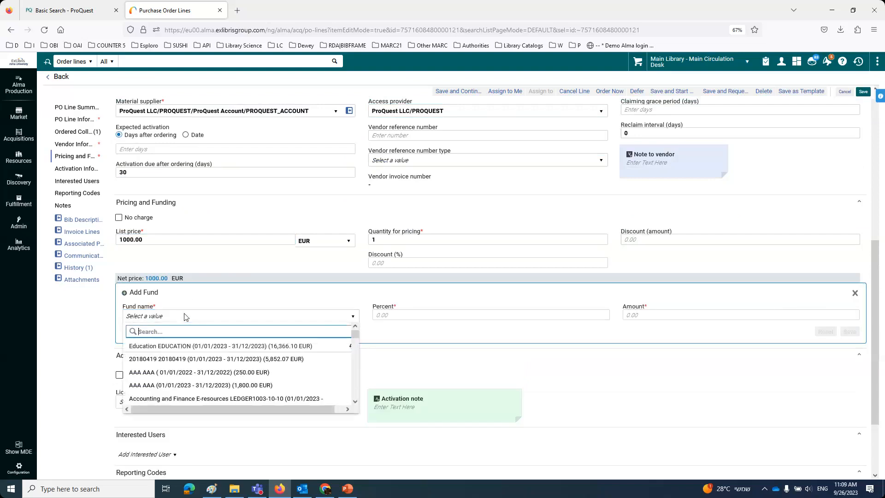
click(191, 347)
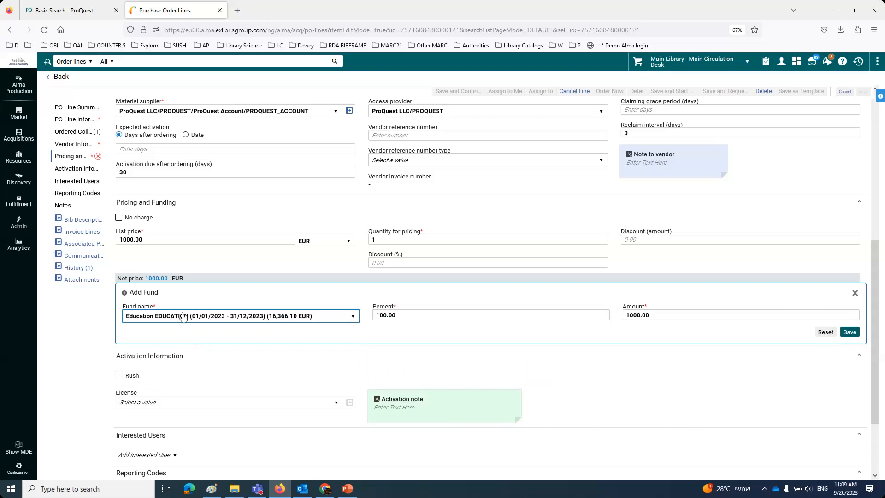
Recheck the acquisition method choices in the PO line information and return to the funding and activation details
scroll(184, 326, up, 5)
scroll(185, 326, up, 2)
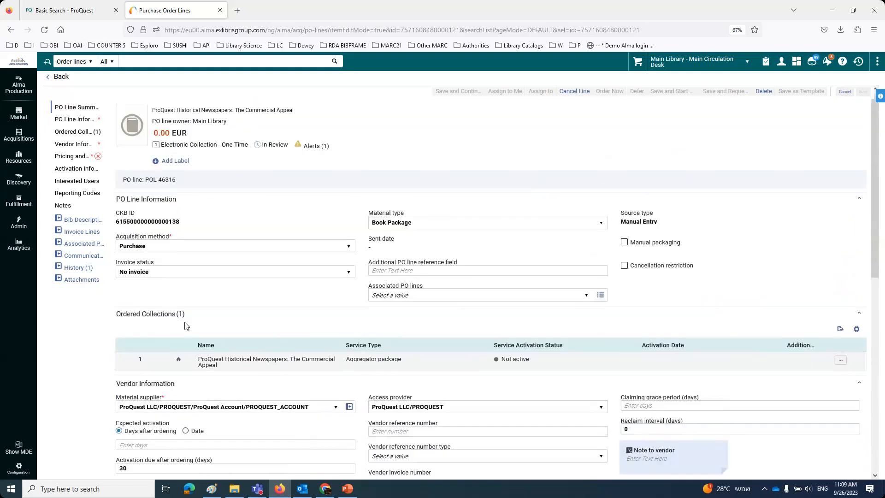
click(157, 249)
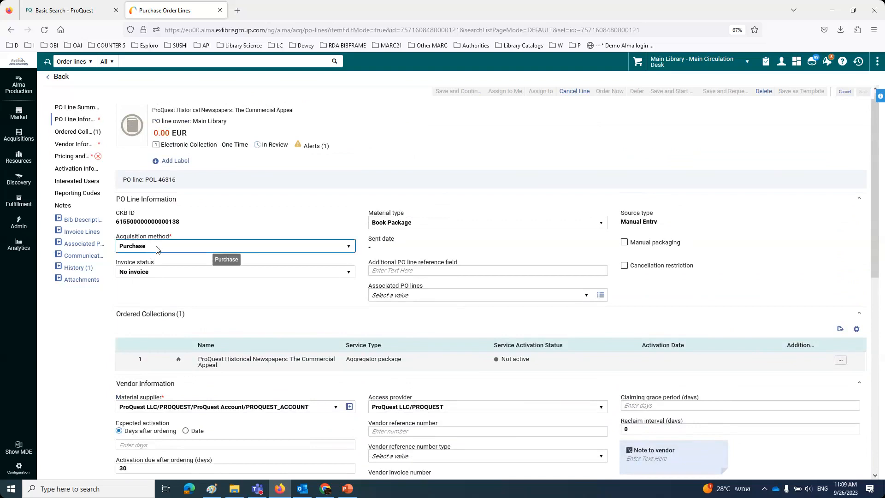
click(156, 249)
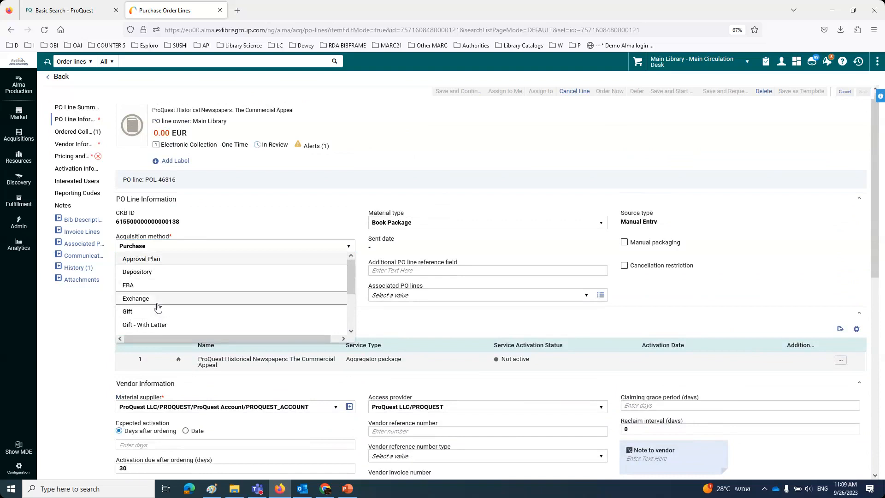
click(81, 343)
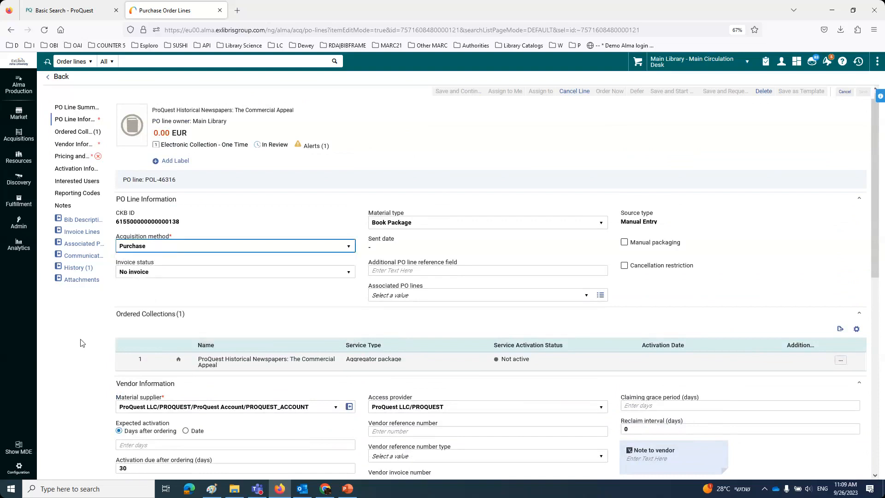
scroll(181, 372, down, 7)
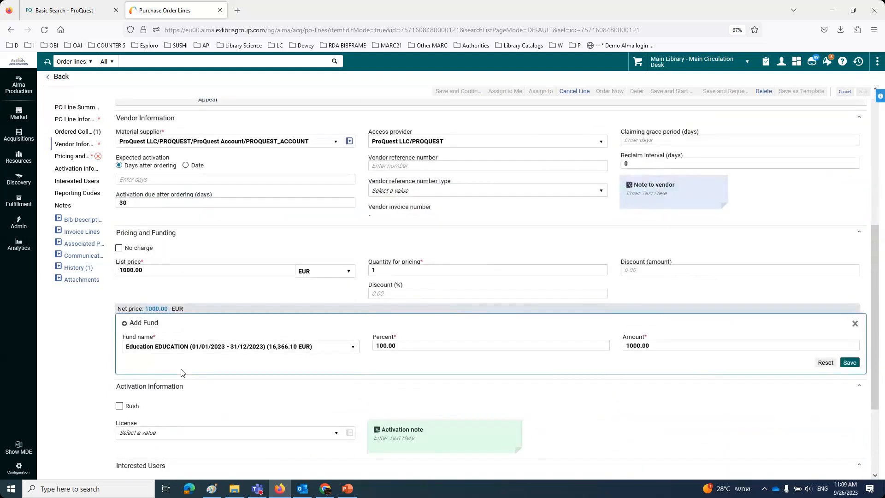
scroll(181, 373, down, 1)
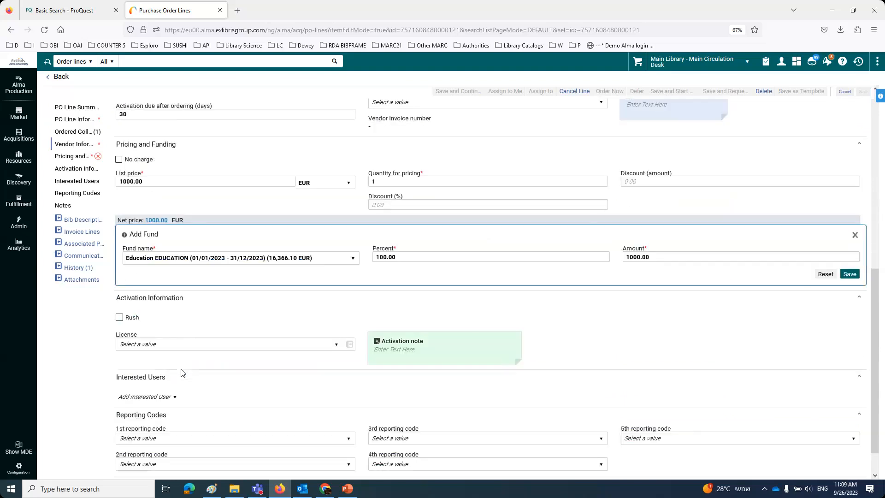
Set the PO line's license to ProQuest and add the activation note "Make sure to check for access from off campus"
click(160, 351)
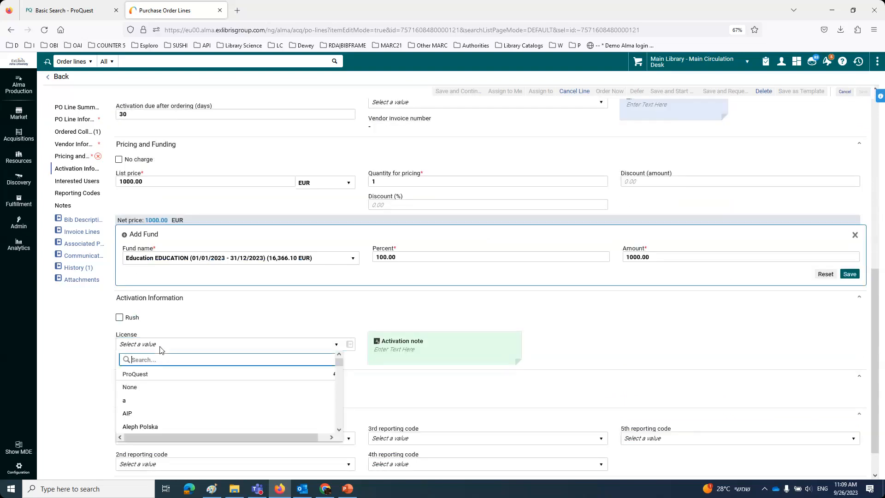
click(155, 375)
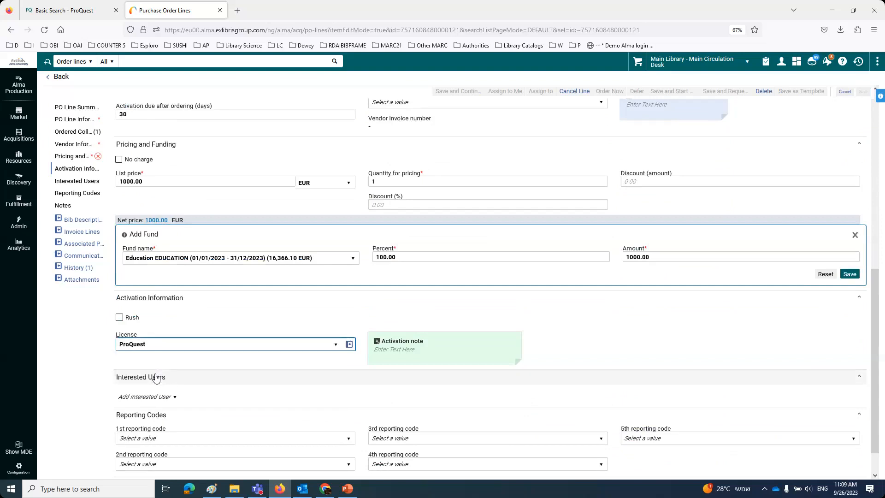
click(398, 354)
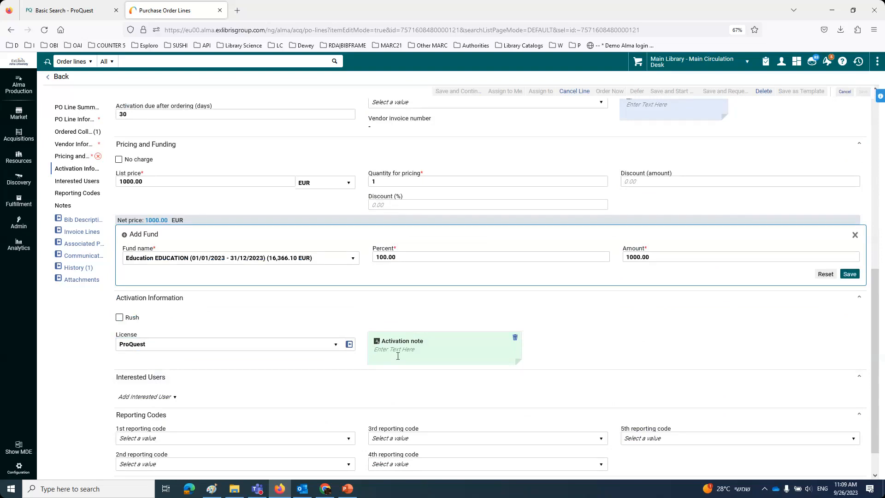
text(Make sure to check for access from off camp)
Look over the completed PO line details and save the Education fund for 100% of the 1000.00 EUR price
scroll(621, 432, down, 2)
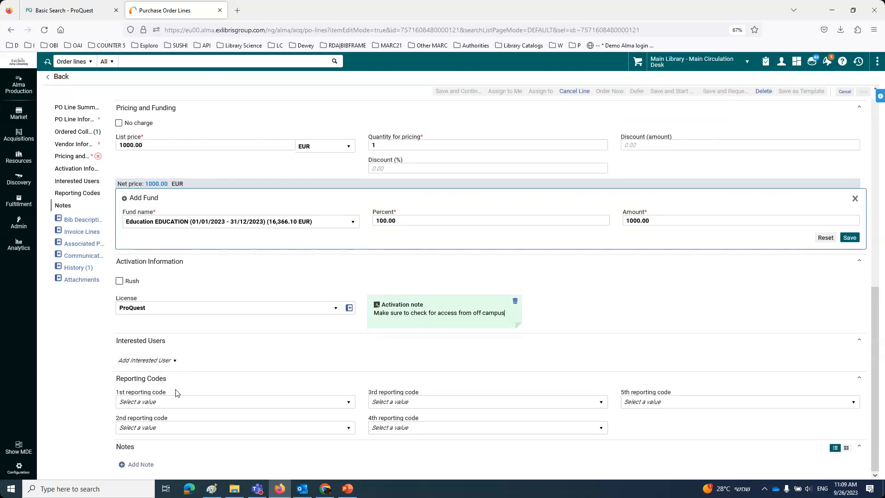
scroll(176, 393, up, 8)
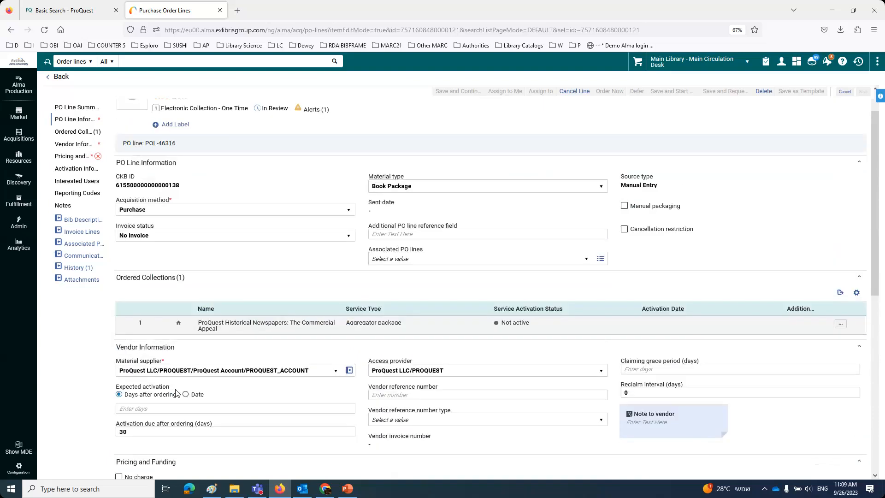
scroll(175, 393, up, 1)
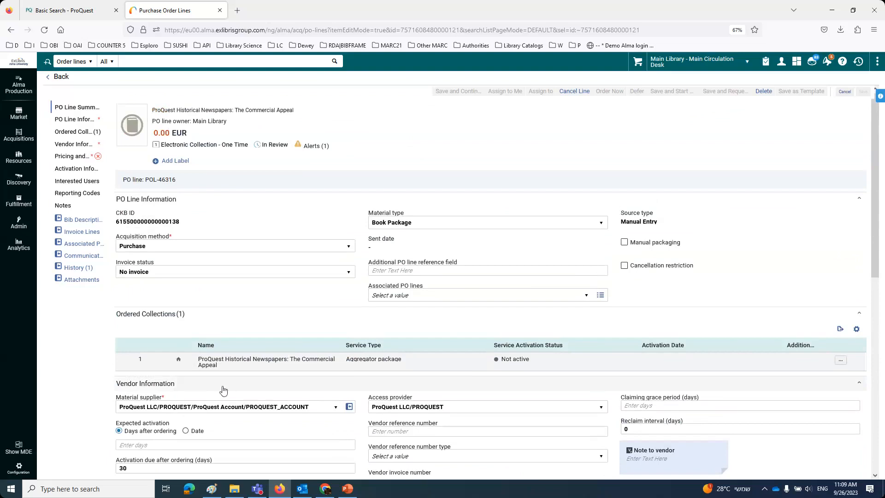
scroll(300, 373, down, 2)
scroll(300, 373, up, 1)
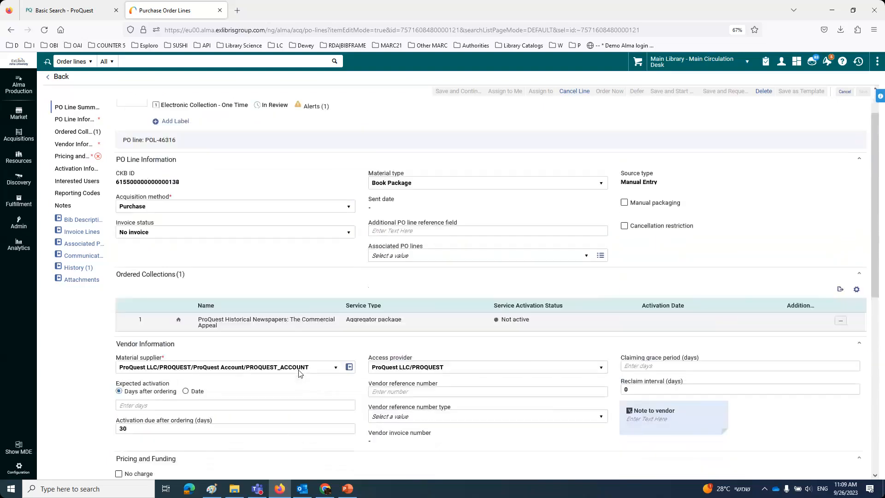
scroll(300, 374, down, 6)
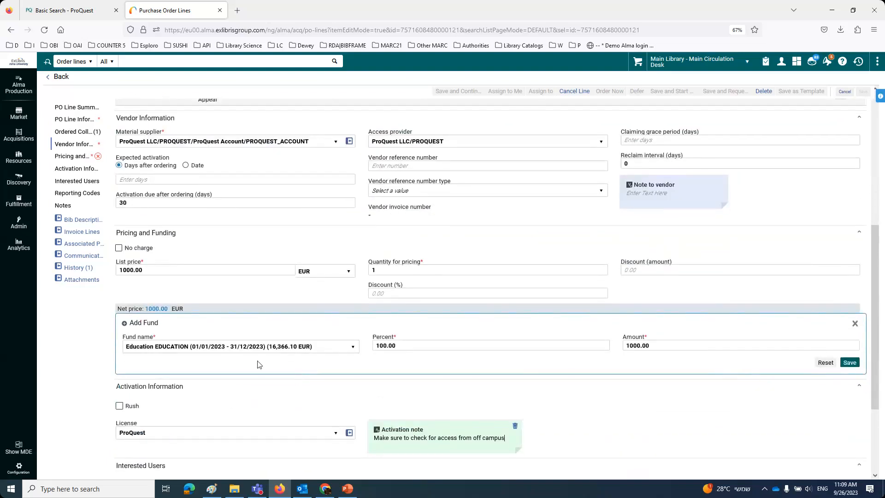
click(850, 364)
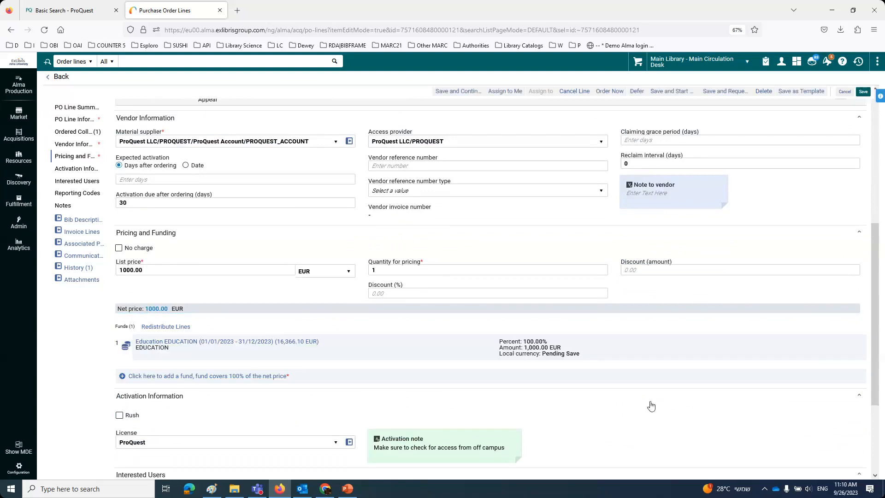
Order the collection immediately, copying the PO line number from the save confirmation and confirming that the order is sent
scroll(622, 408, down, 5)
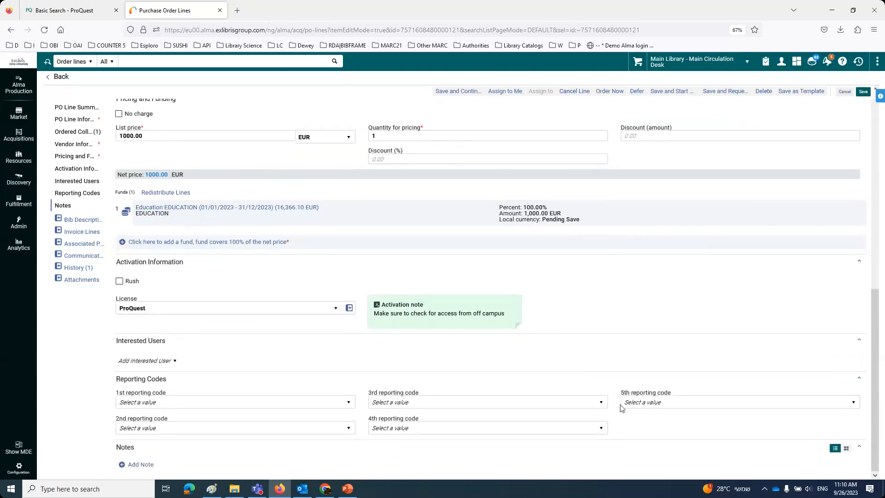
scroll(622, 409, up, 12)
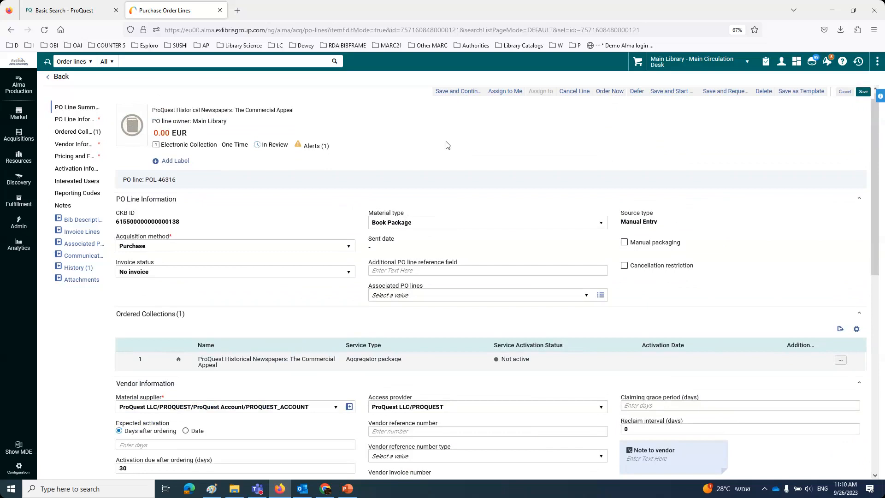
click(610, 91)
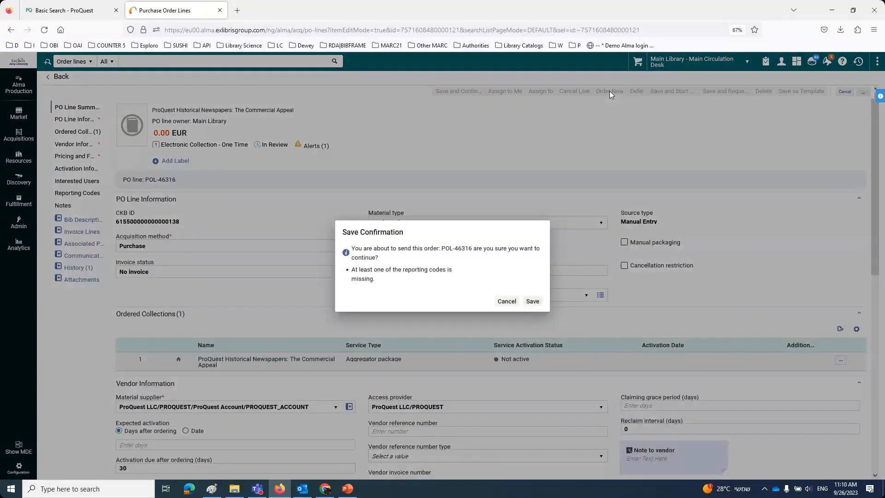
drag(457, 246, 474, 248)
key(ctrl+c)
click(532, 302)
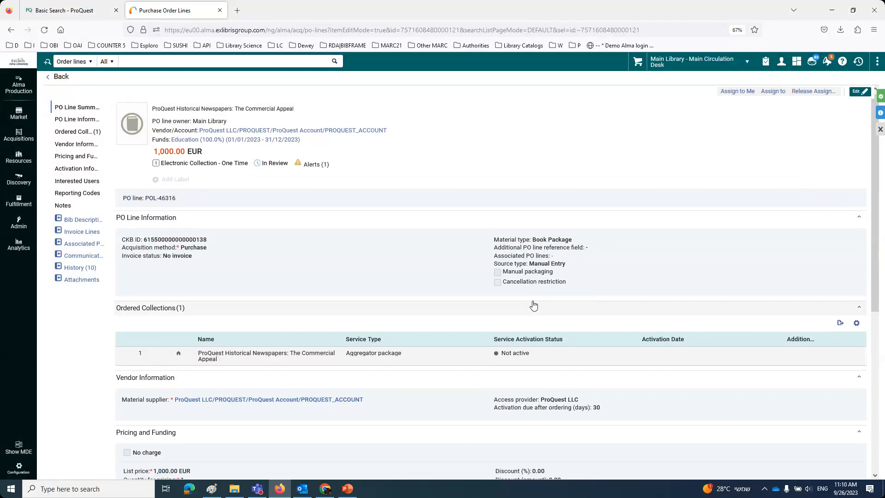
Edit the ProQuest LLC vendor's ProQuest Account, set the expected activation after ordering to 50 days, and save it
click(279, 401)
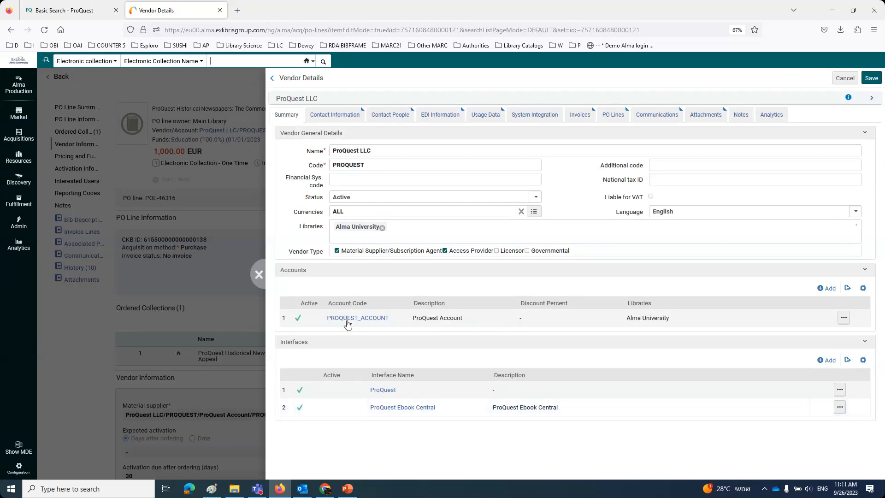
click(844, 318)
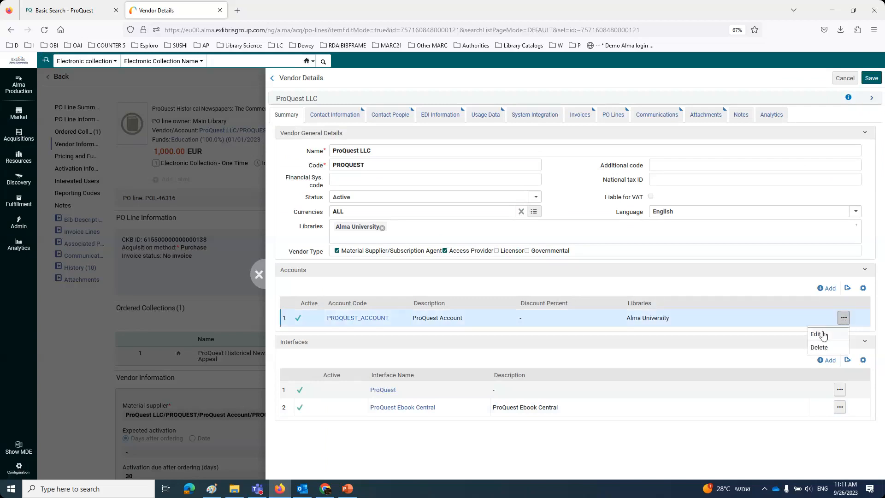
click(816, 334)
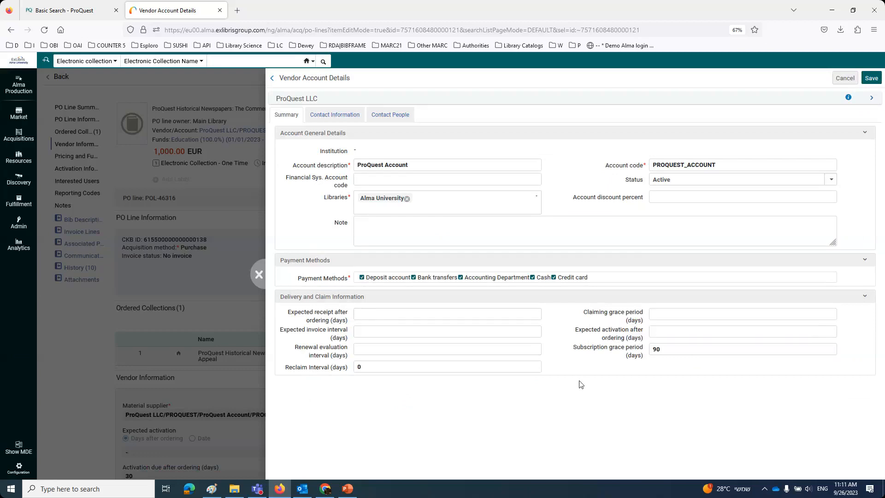
click(662, 334)
text(60)
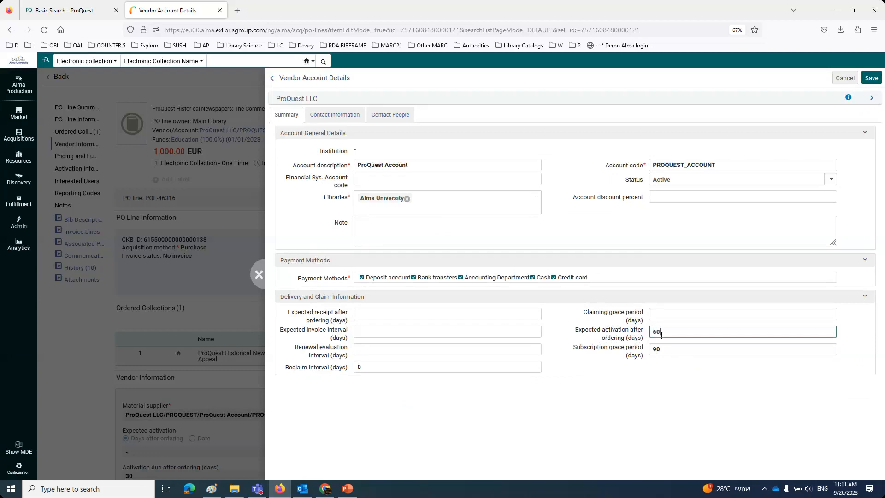
drag(662, 334, 645, 335)
text(50)
click(871, 79)
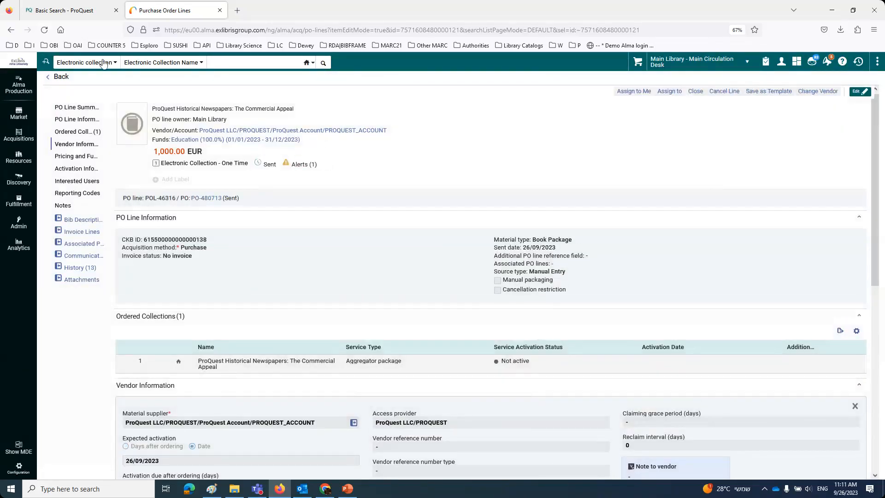
Search the order lines for the copied PO line number
click(81, 65)
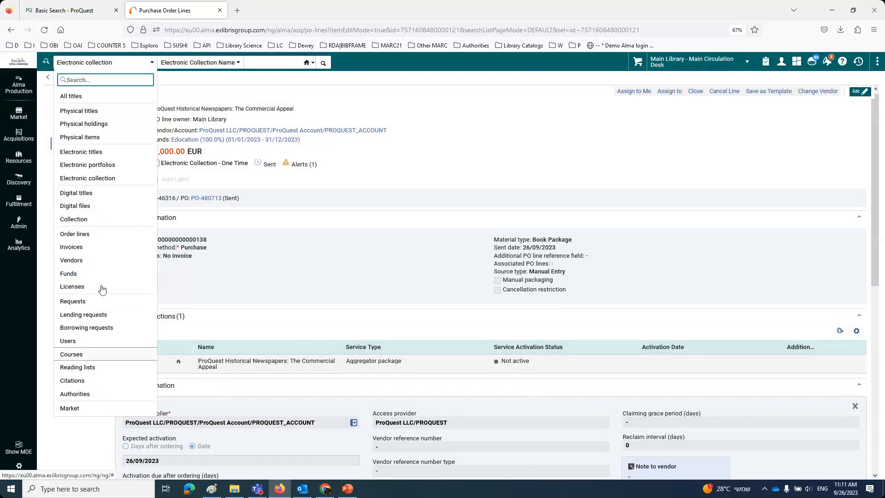
click(83, 235)
key(ctrl+v)
key(Return)
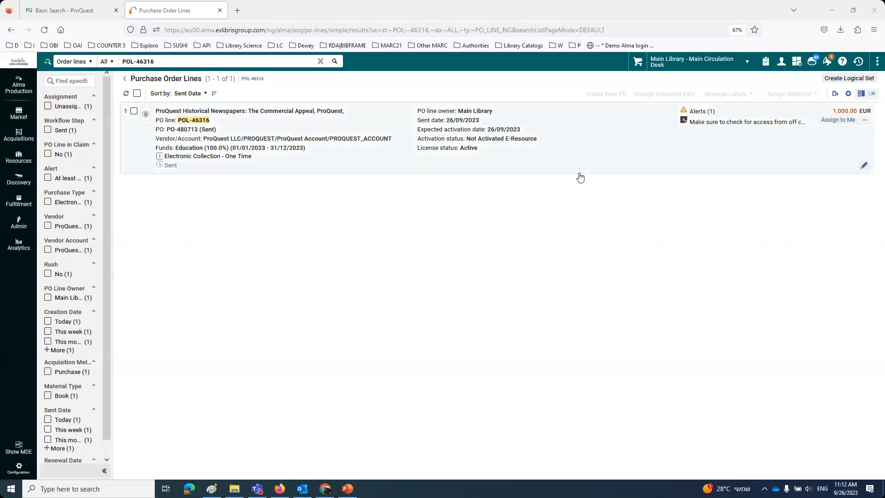
Search the Community Zone for the electronic collection "ProQuest Historical Newspapers The Commercial Appeal" and view its institution record
click(81, 63)
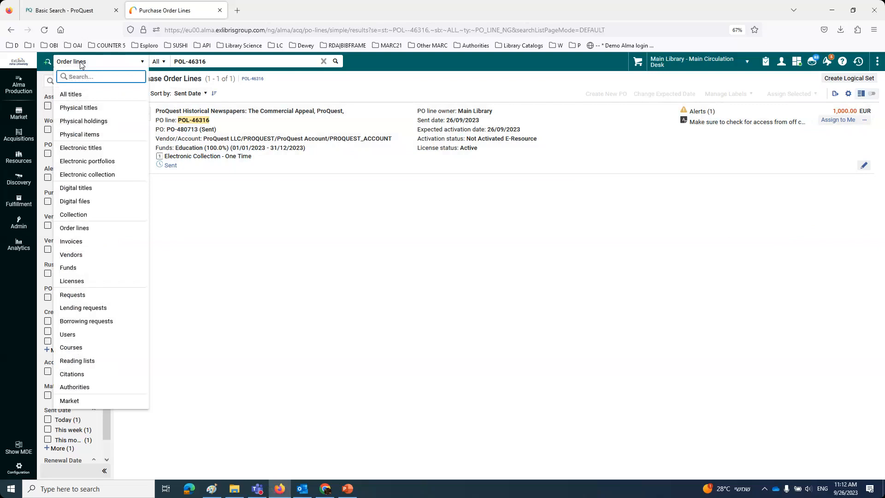
click(107, 175)
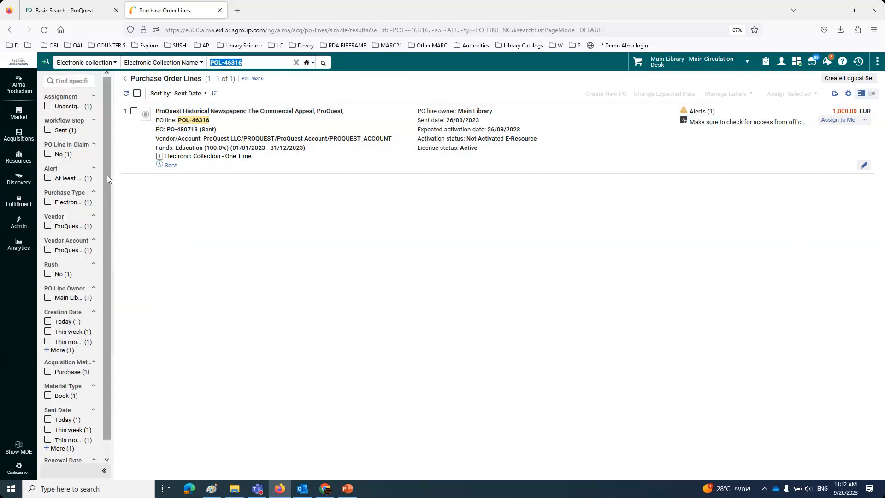
mouse_move(267, 63)
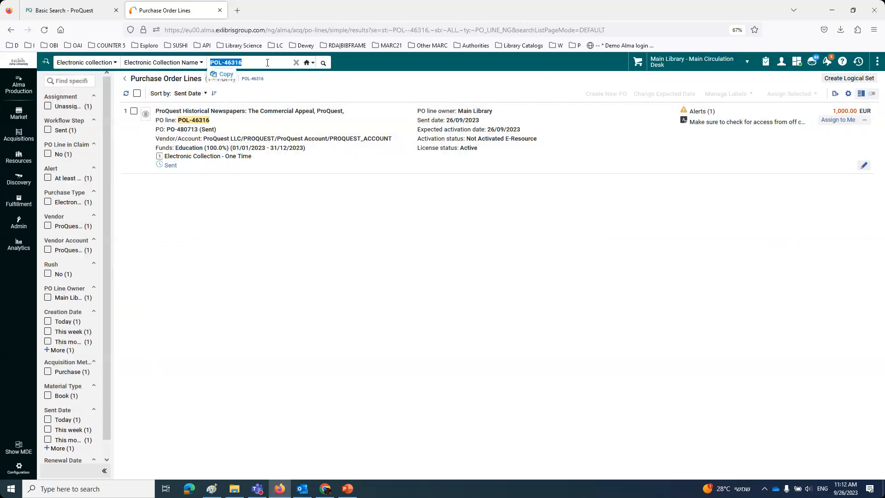
key(ctrl+grave)
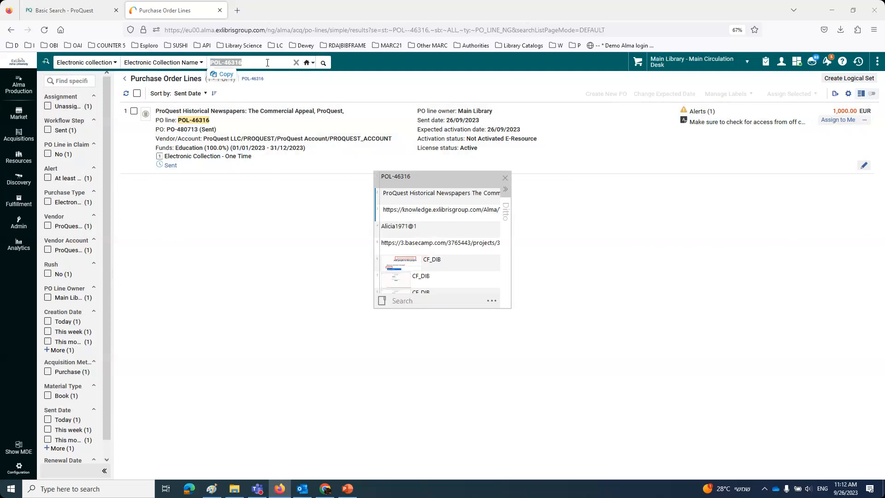
double_click(435, 194)
click(308, 80)
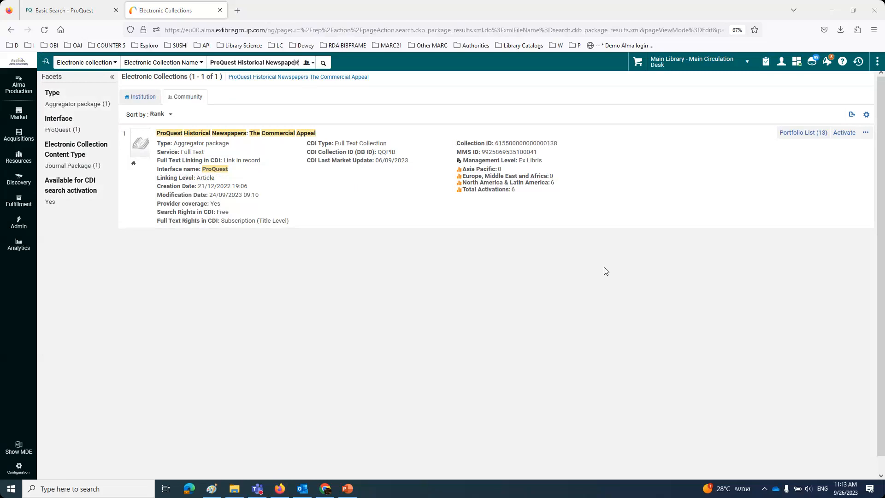
click(134, 165)
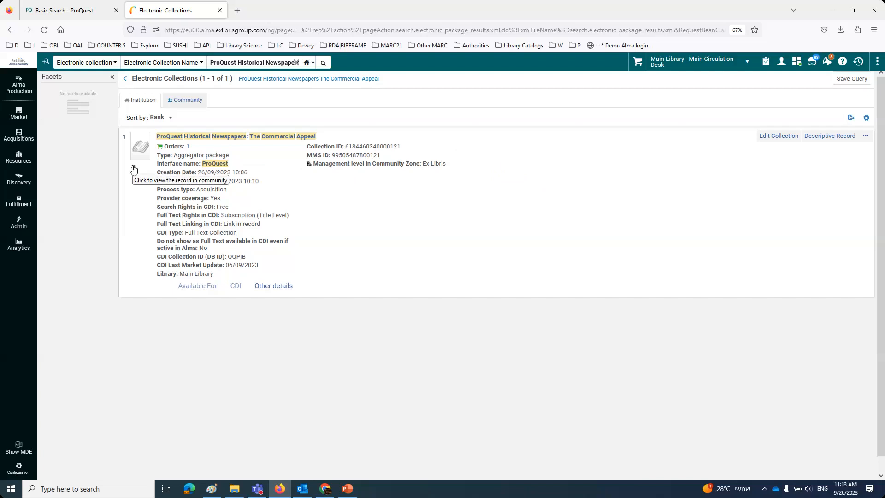
Open the unassigned tasks in the Electronic Resource Activation Task List and examine The Commercial Appeal collection's activation note
click(766, 62)
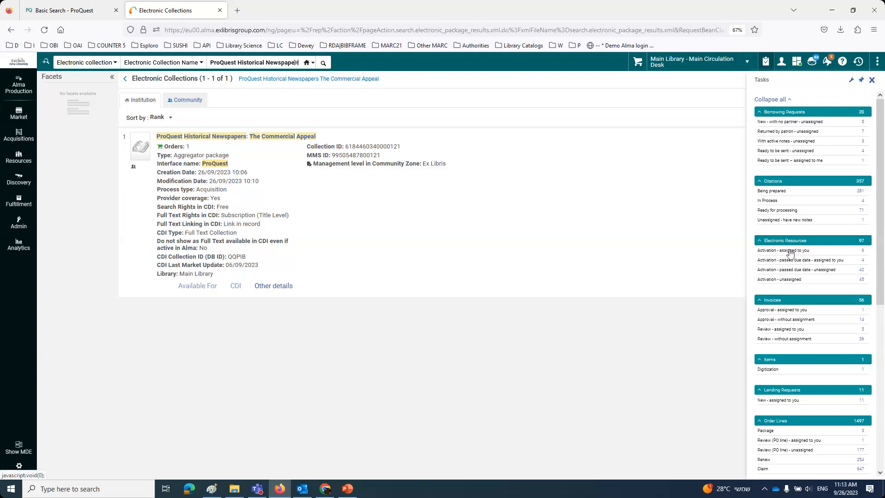
click(19, 157)
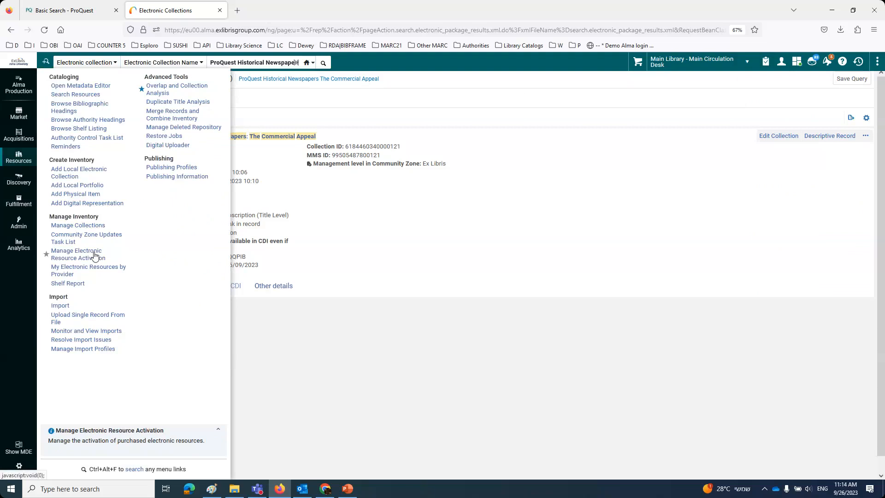
click(94, 257)
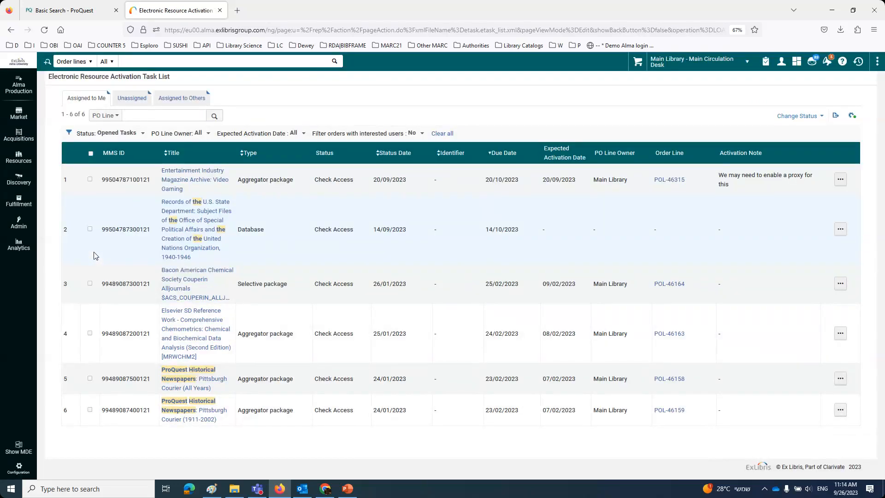
click(133, 99)
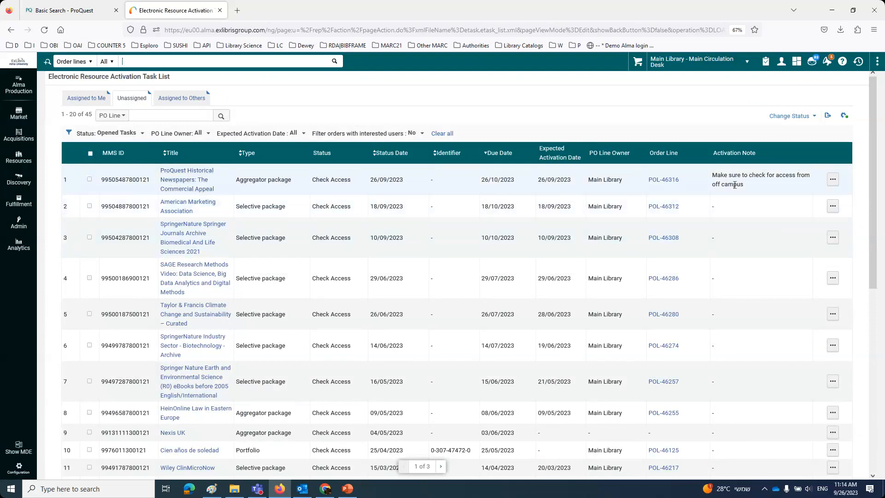
drag(714, 175, 750, 187)
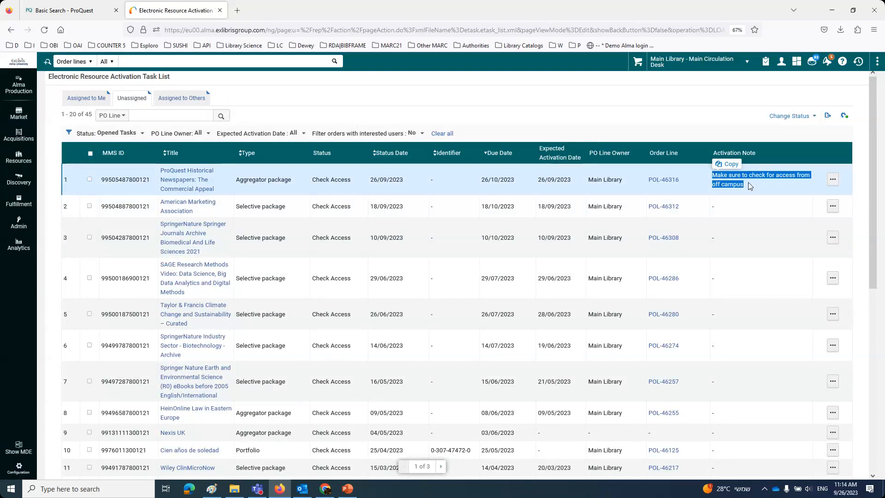
Start the activation wizard for ProQuest Historical Newspapers: The Commercial Appeal and examine its Mark Bib as suppressed setting
click(834, 181)
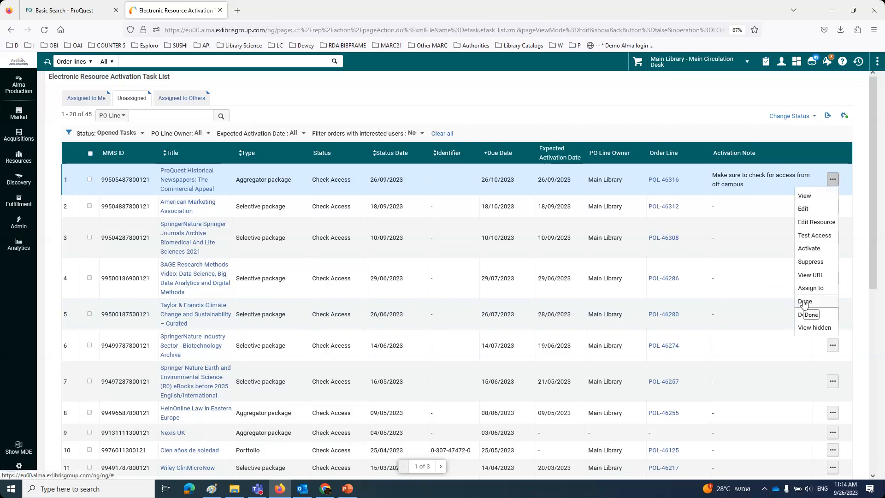
click(810, 252)
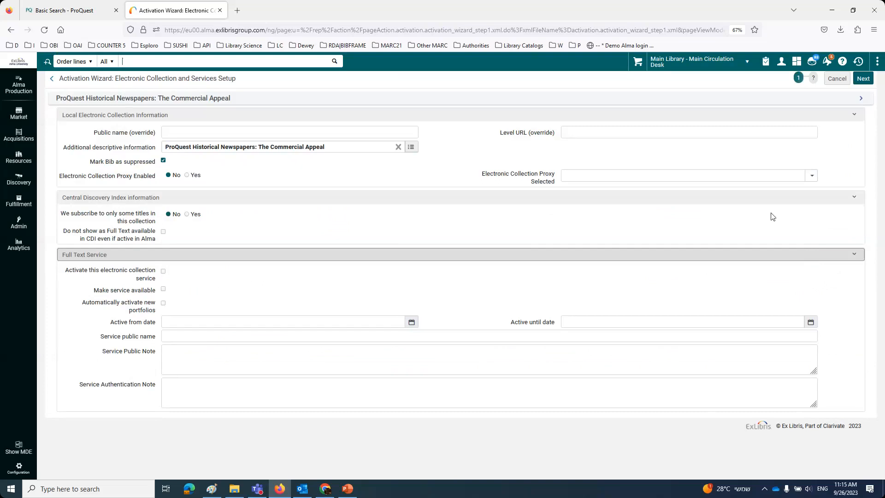
drag(91, 78, 114, 78)
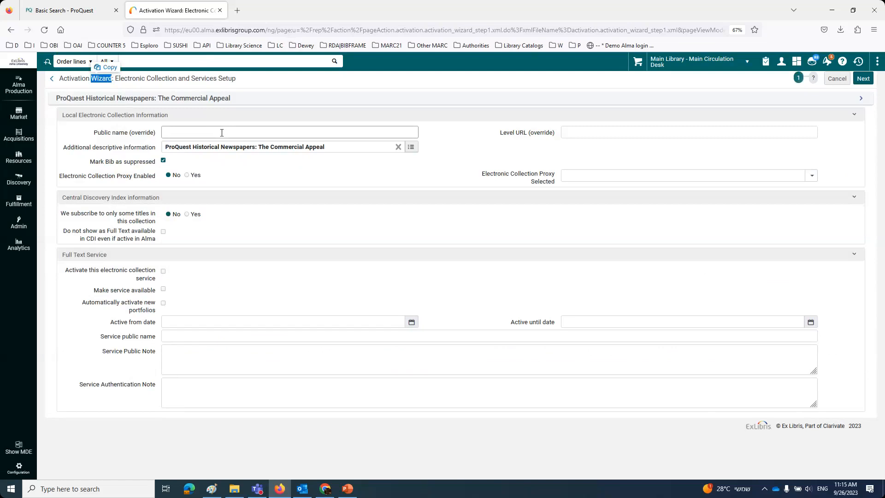
click(98, 164)
drag(99, 166, 157, 169)
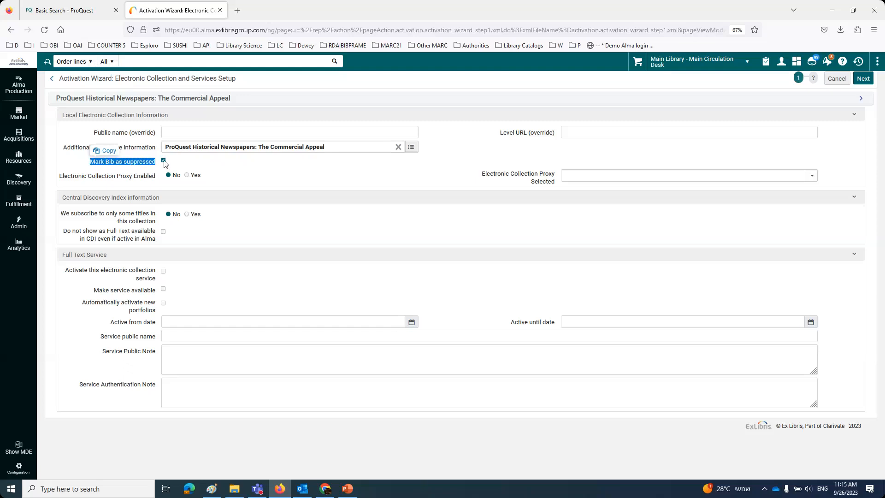
Unsuppress the bib record, activate the full text service, make it available, and enable automatic activation of new portfolios for the collection
click(165, 164)
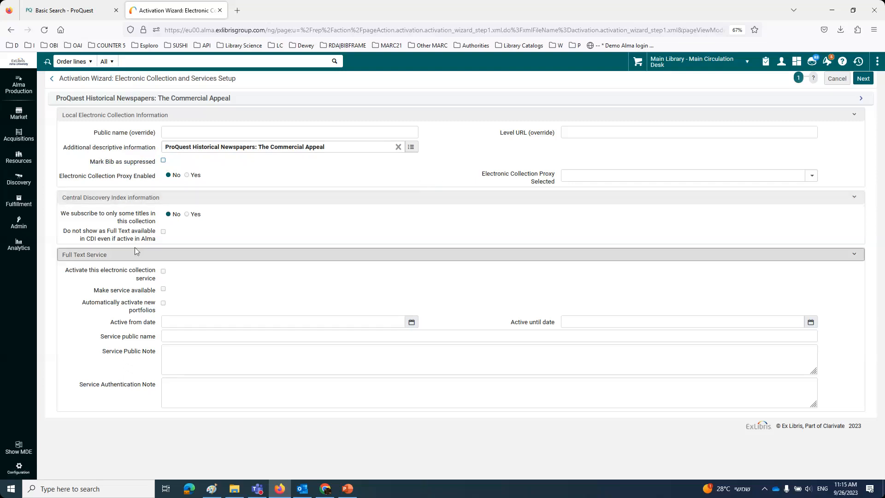
mouse_move(154, 228)
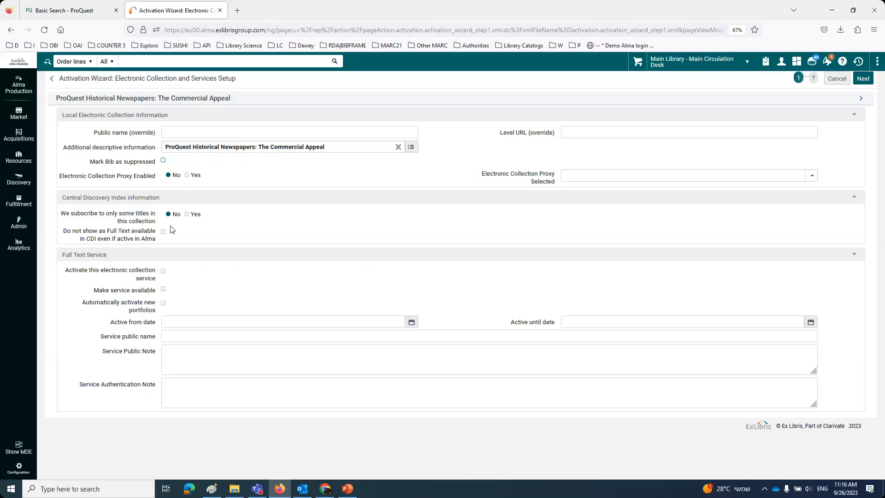
click(164, 272)
click(163, 291)
click(234, 356)
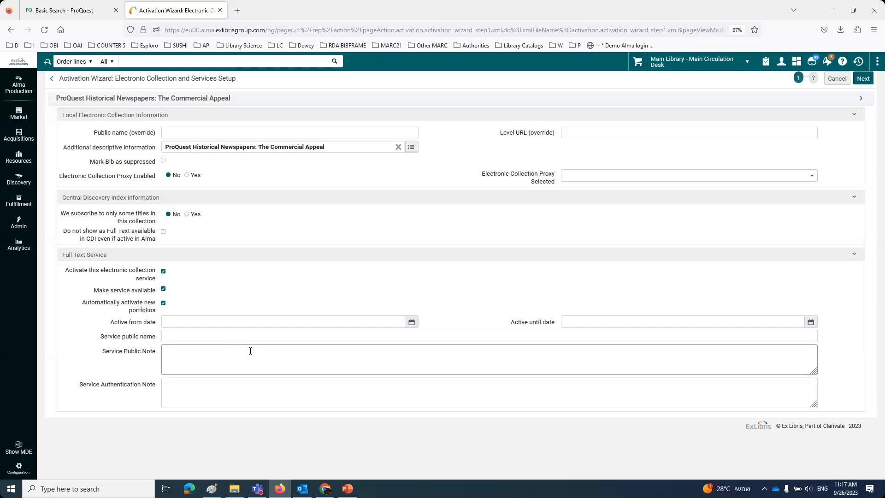
click(864, 78)
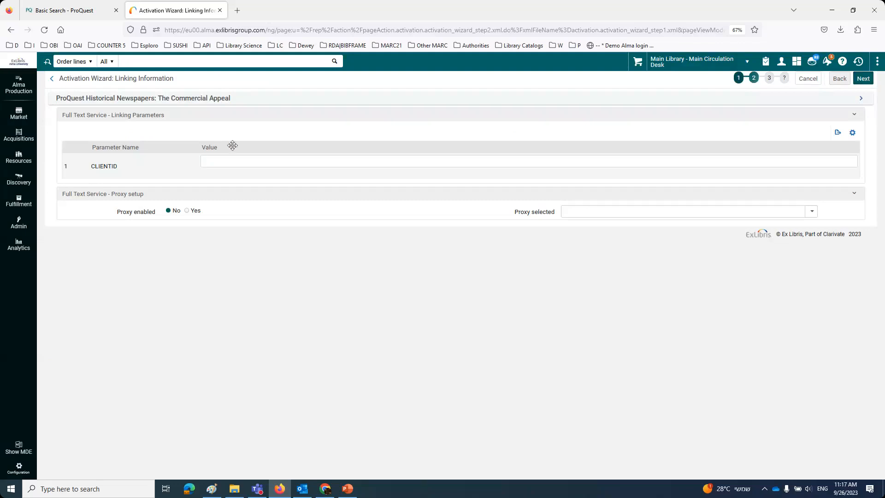
Leave the CLIENTID linking parameter blank and submit the activation of the complete electronic collection with no selection of portfolios
click(228, 162)
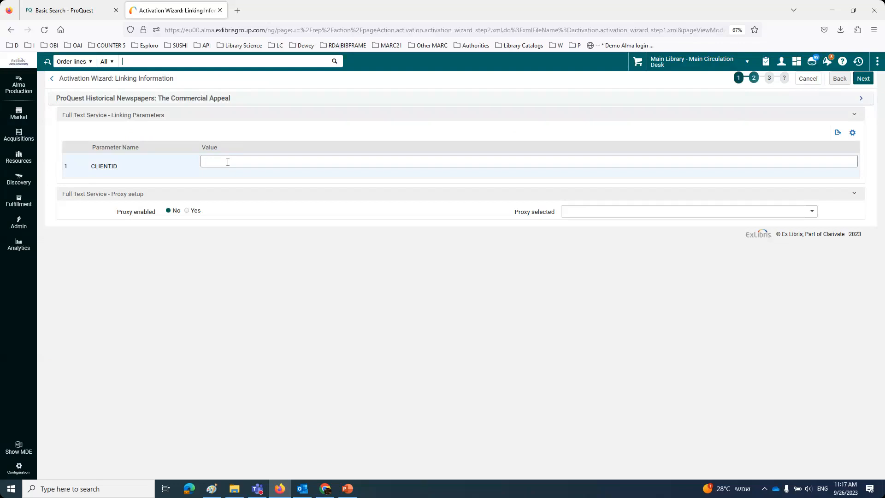
click(530, 36)
click(862, 79)
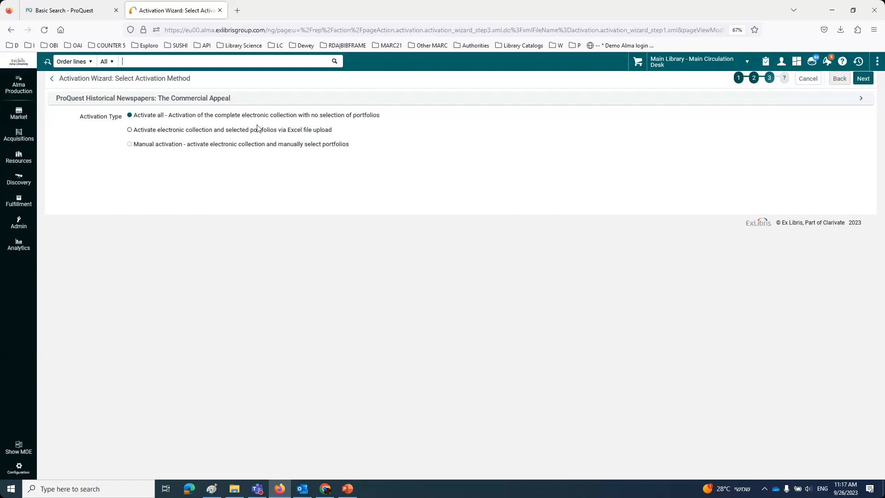
click(863, 81)
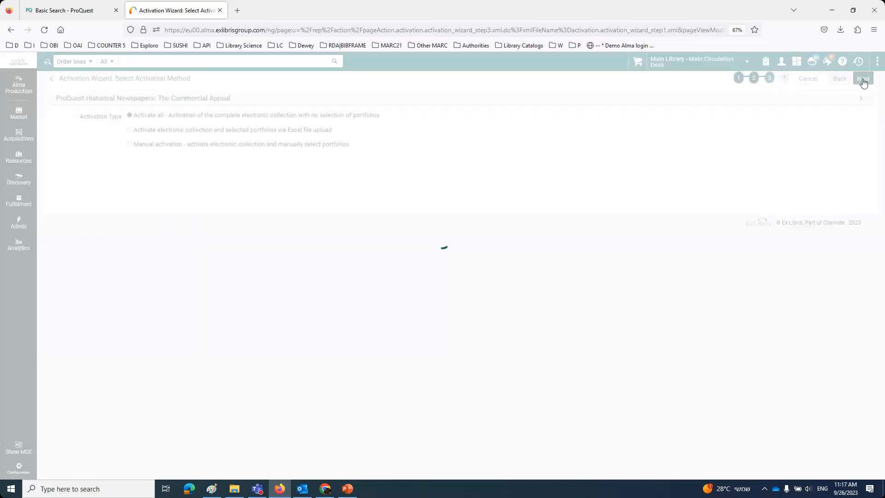
click(863, 81)
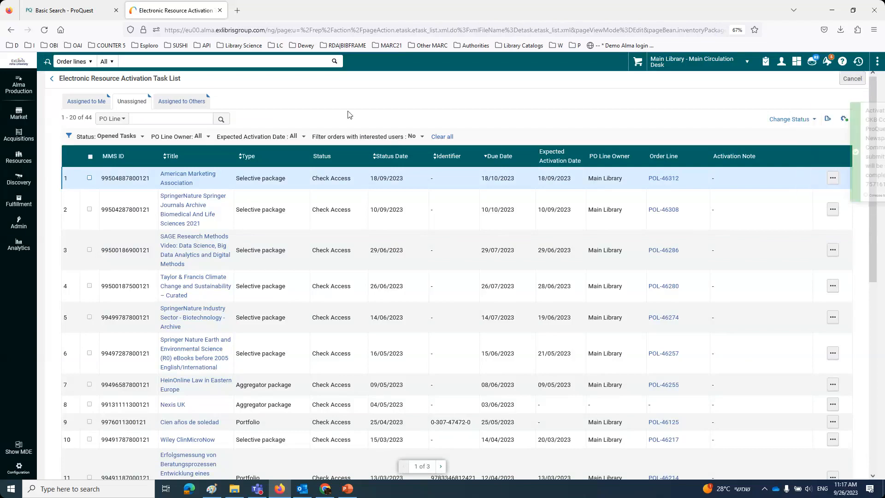
Try to mark The Commercial Appeal's activation task as done among the tasks assigned to me
click(90, 104)
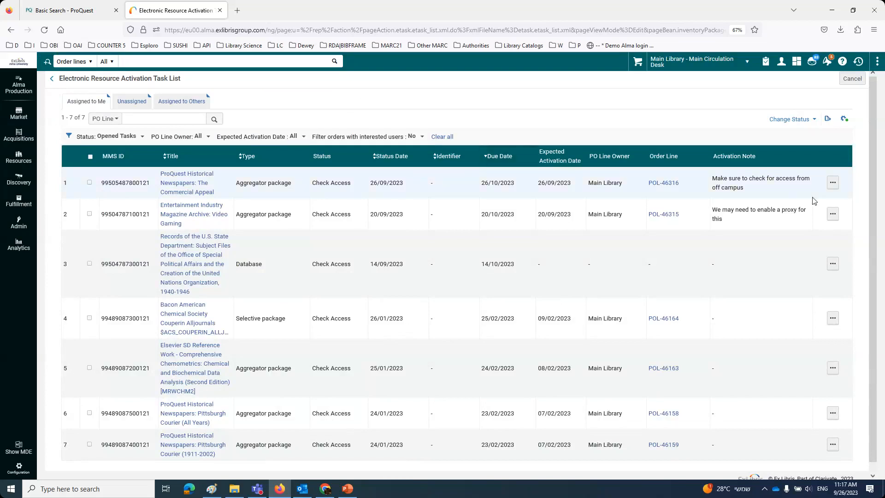
click(832, 187)
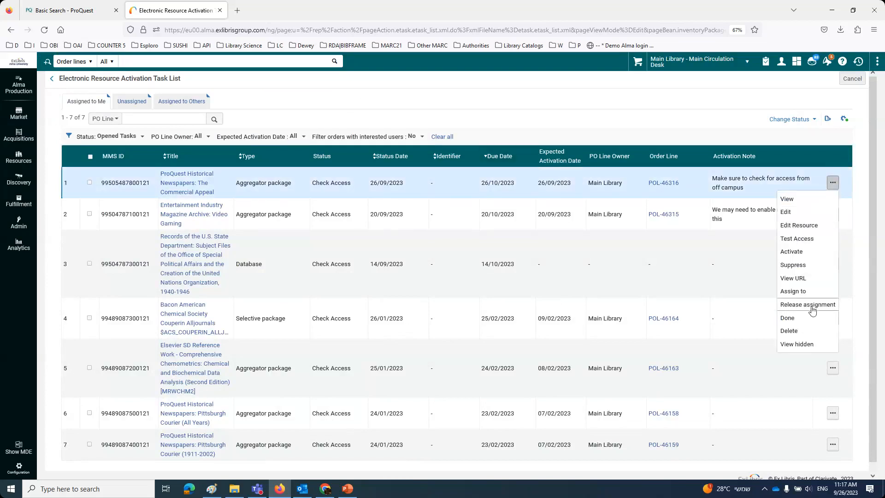
click(803, 322)
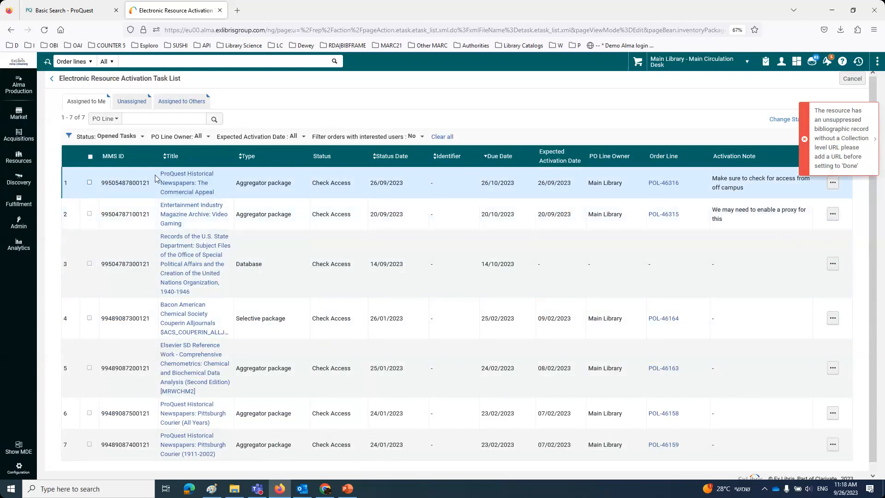
Search the web for "ProQuest Historical Newspapers: The Commercial Appeal" and copy the address of the Nashville Public Library page for it
drag(155, 178, 216, 199)
key(ctrl+c)
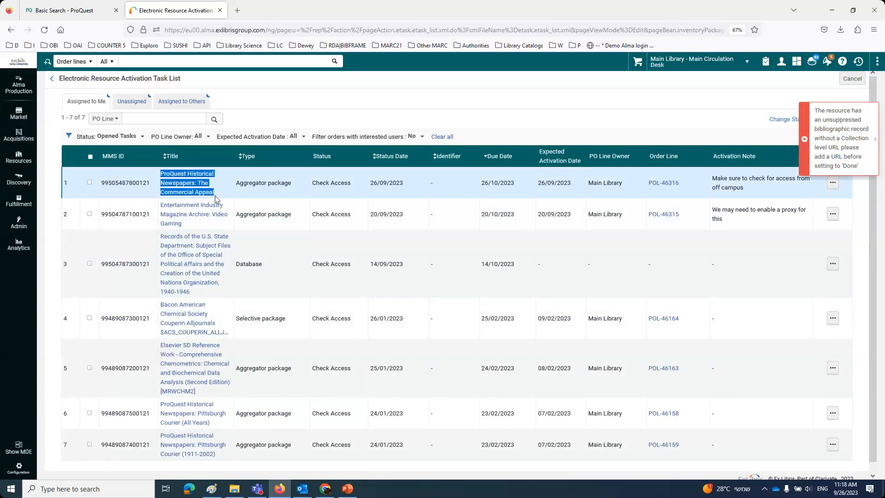
click(237, 10)
key(ctrl+v)
key(Return)
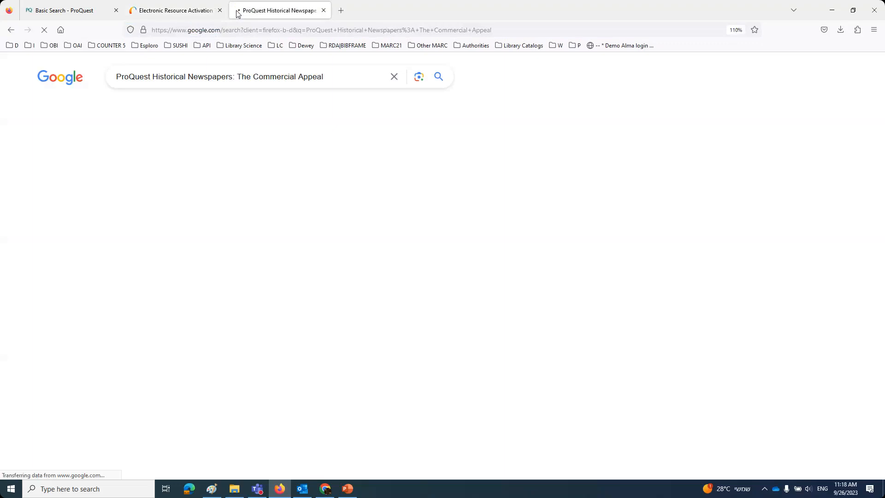
click(245, 172)
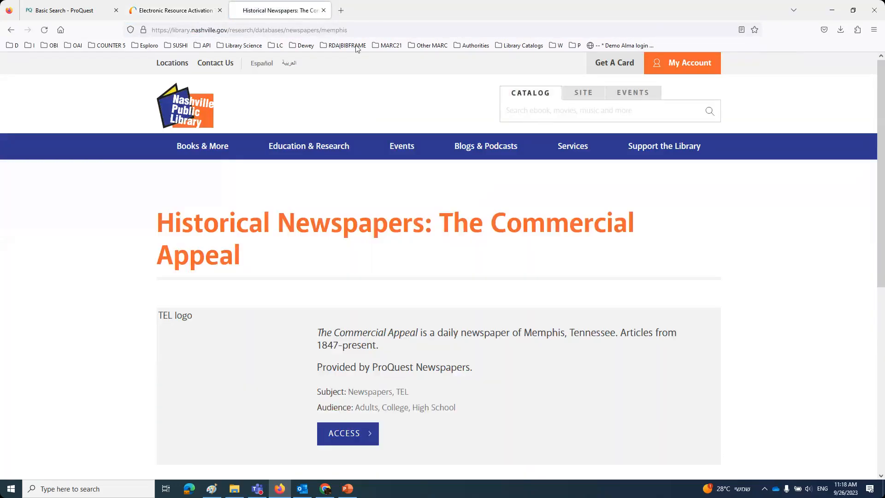
click(358, 31)
key(ctrl+c)
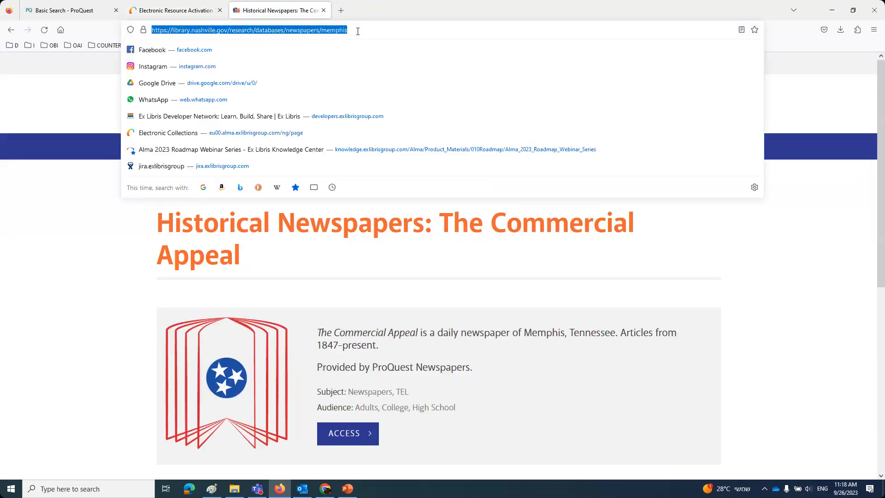
scroll(523, 373, down, 3)
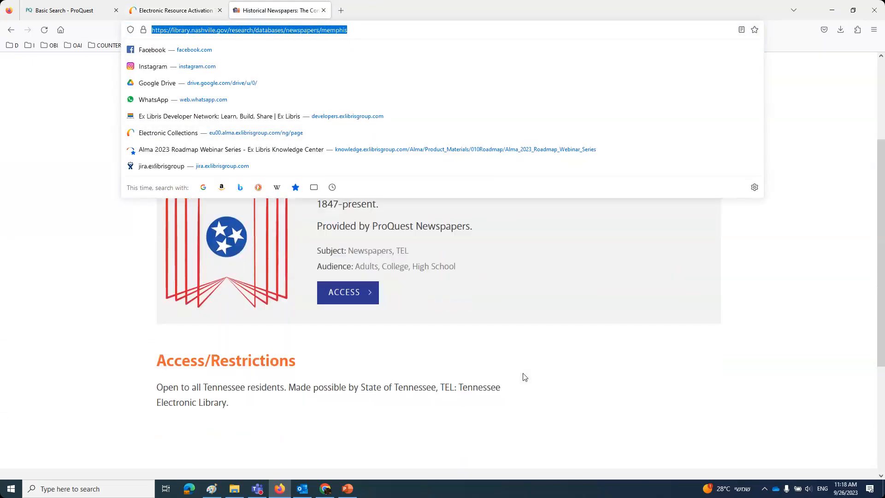
scroll(522, 376, down, 4)
scroll(522, 375, up, 7)
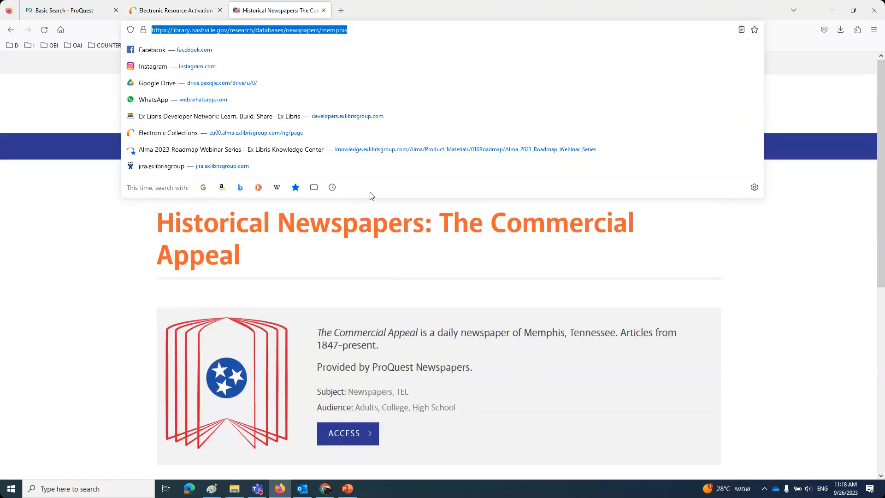
click(152, 16)
click(834, 185)
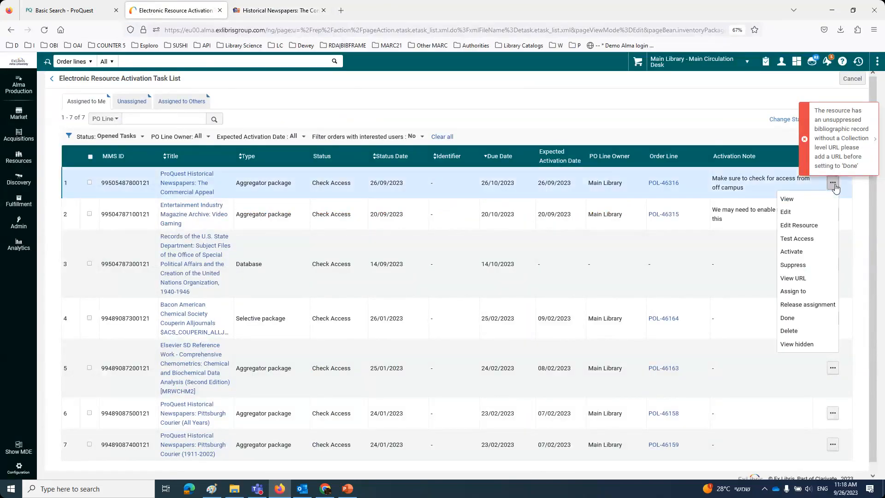
click(813, 229)
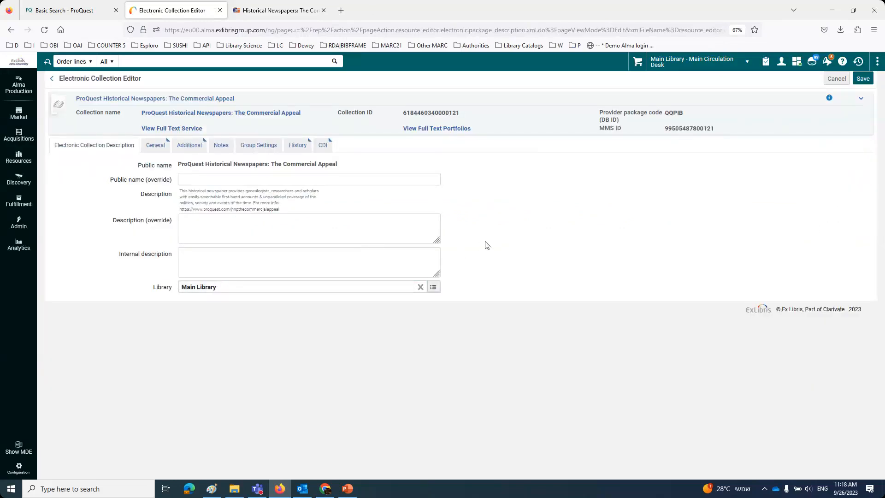
click(190, 146)
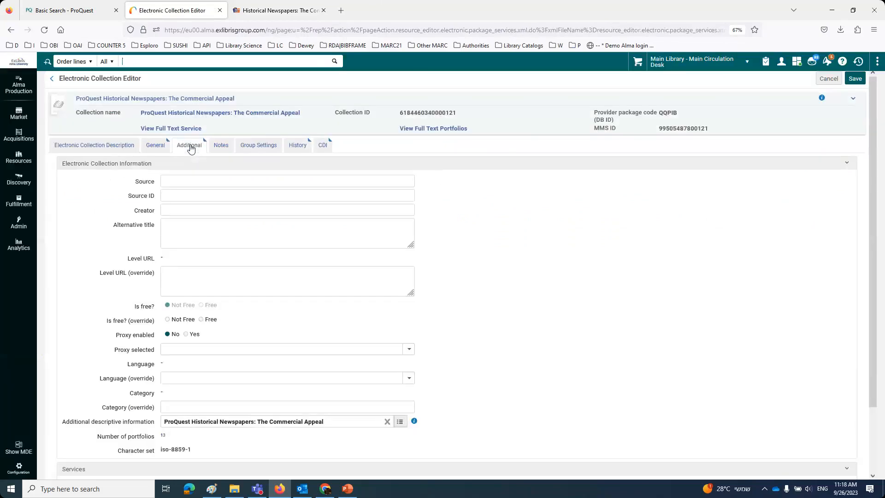
click(183, 273)
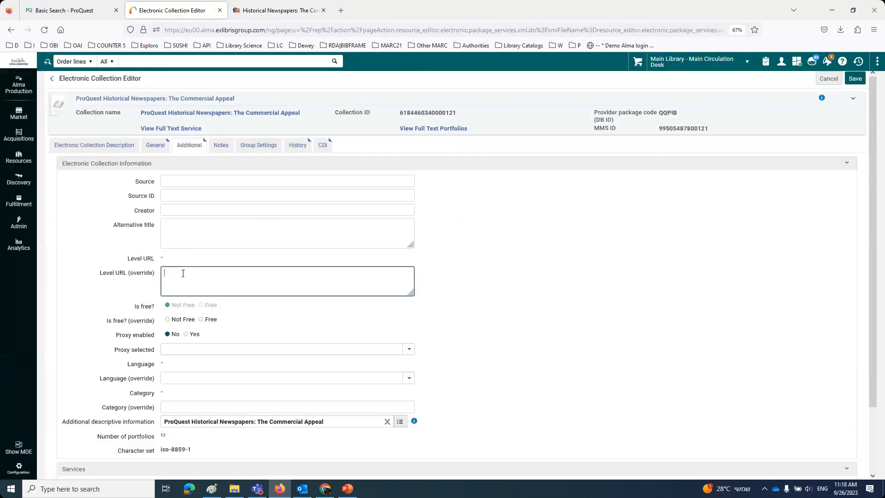
key(ctrl+v)
click(852, 82)
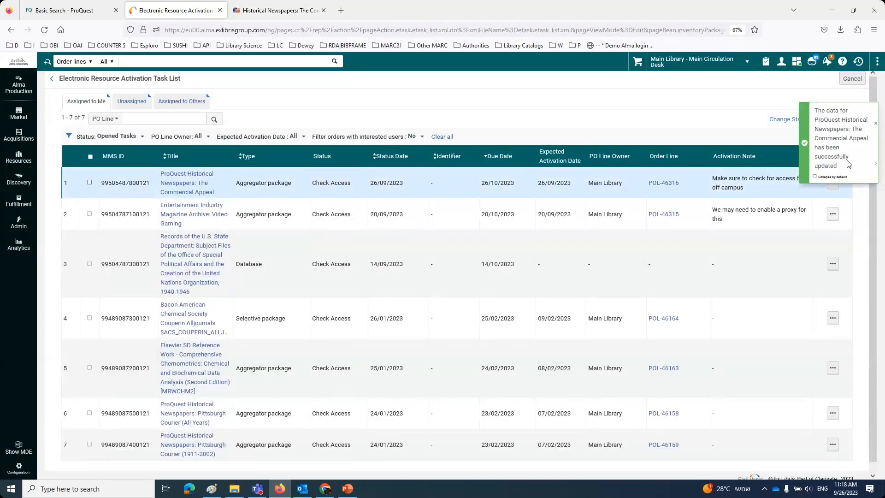
click(834, 189)
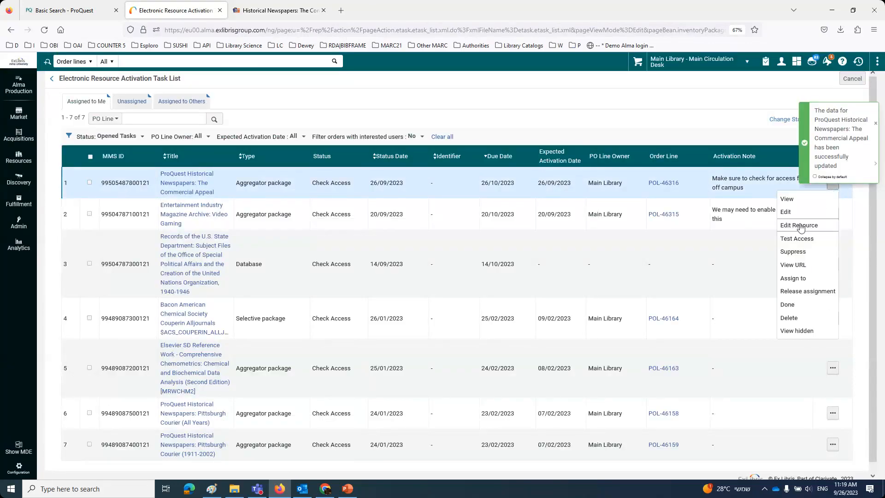
click(790, 308)
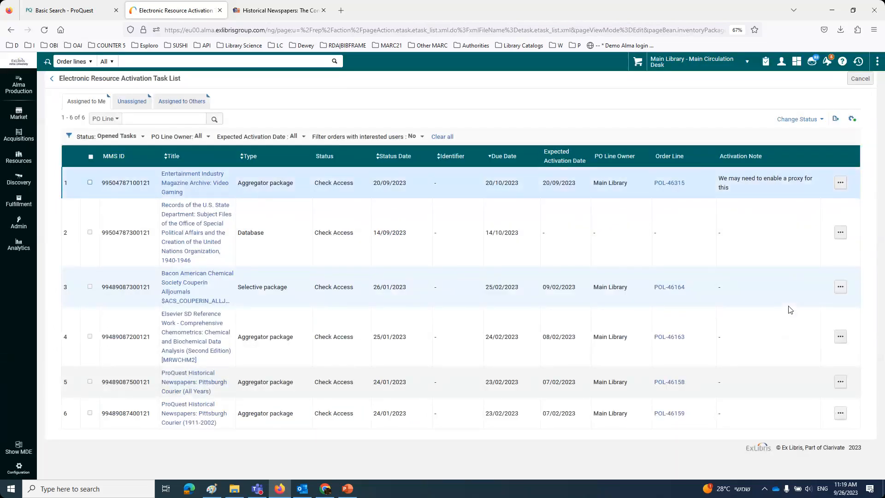
Check the job history for the electronic activation job of The Commercial Appeal collection and examine its report
click(18, 226)
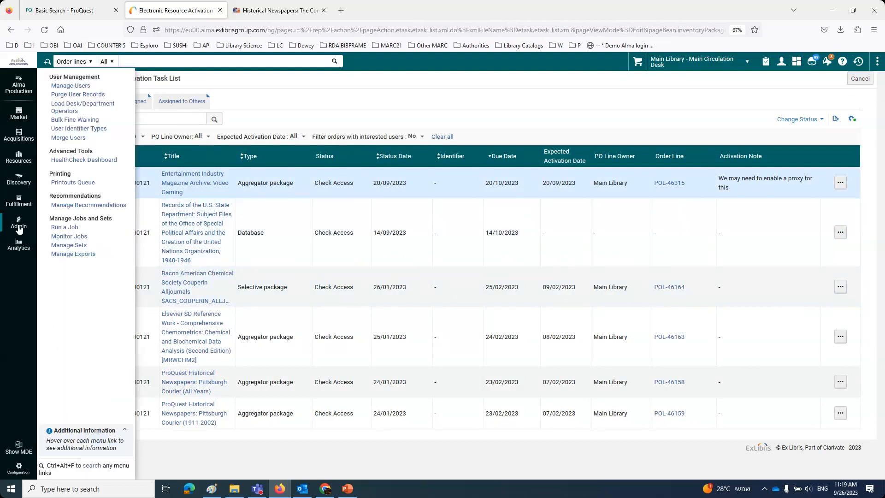
click(70, 236)
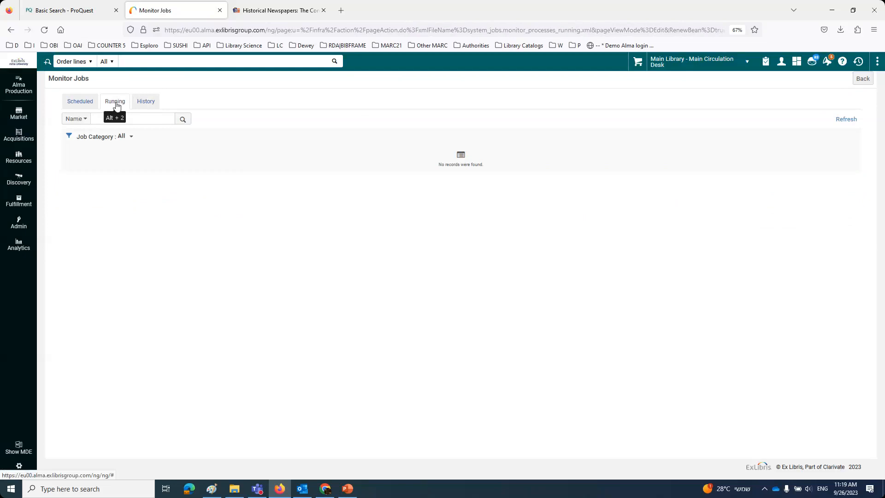
click(145, 106)
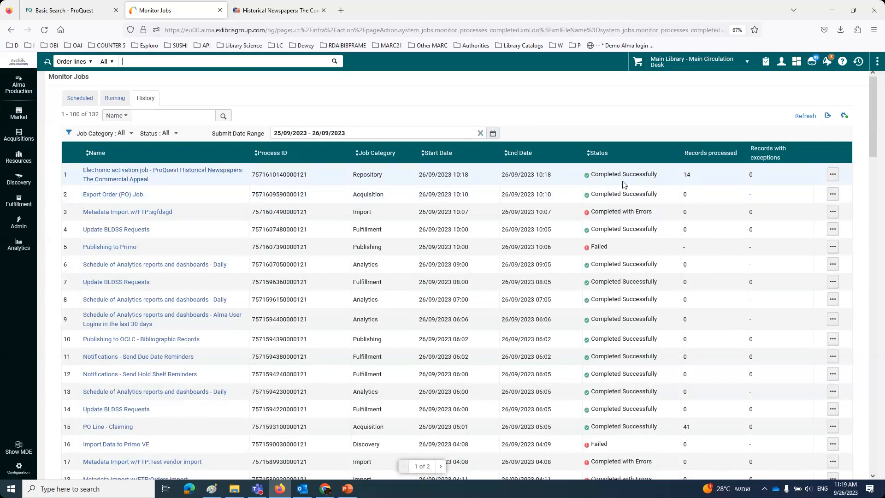
click(833, 174)
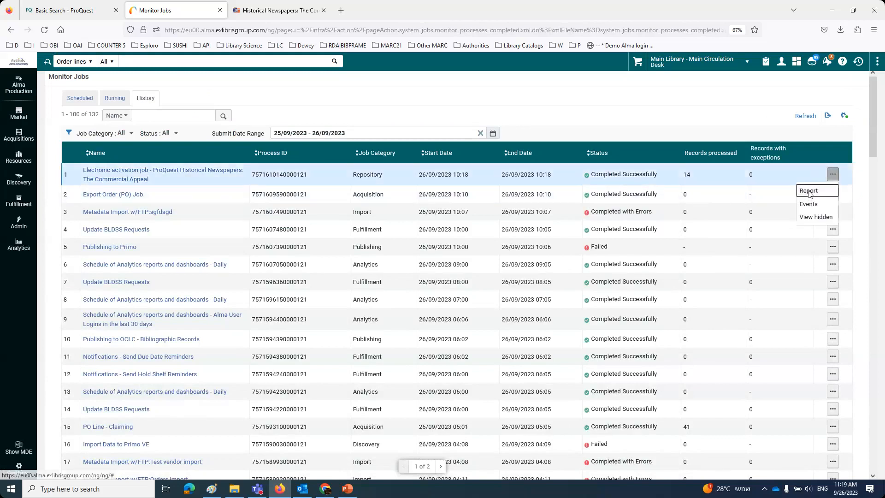
click(810, 193)
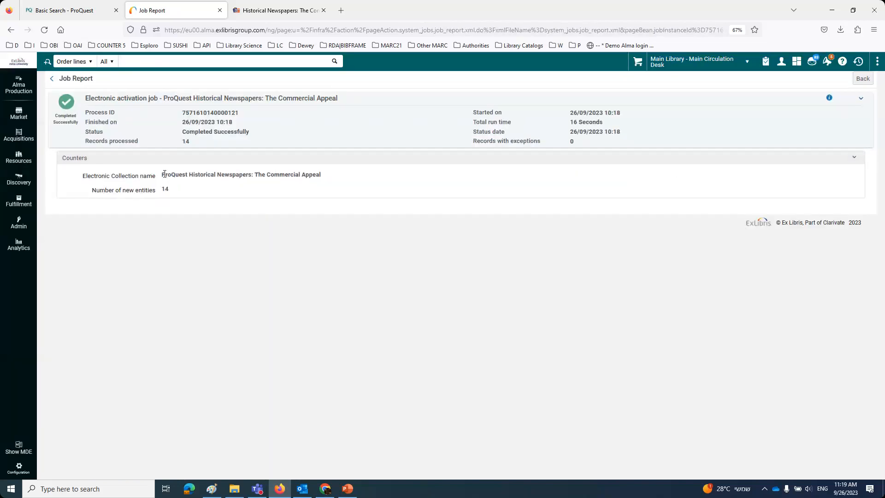
Search the institution's electronic collections for "ProQuest Historical Newspapers: The Commercial Appeal" and check the activation status on its Community Zone record
drag(162, 175, 332, 180)
key(ctrl+c)
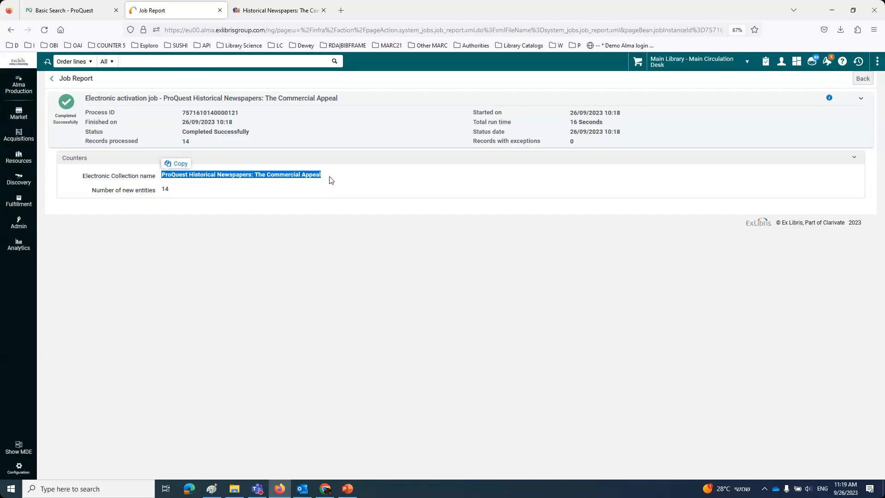
click(77, 62)
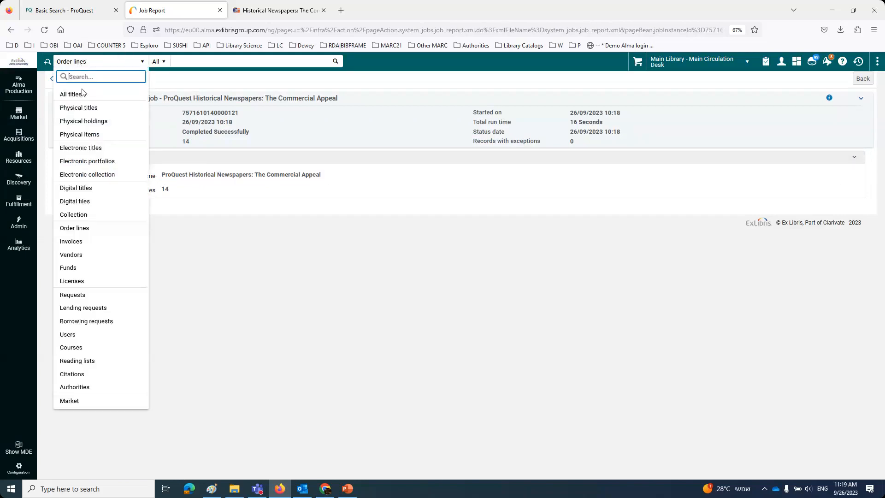
click(95, 175)
key(ctrl+v)
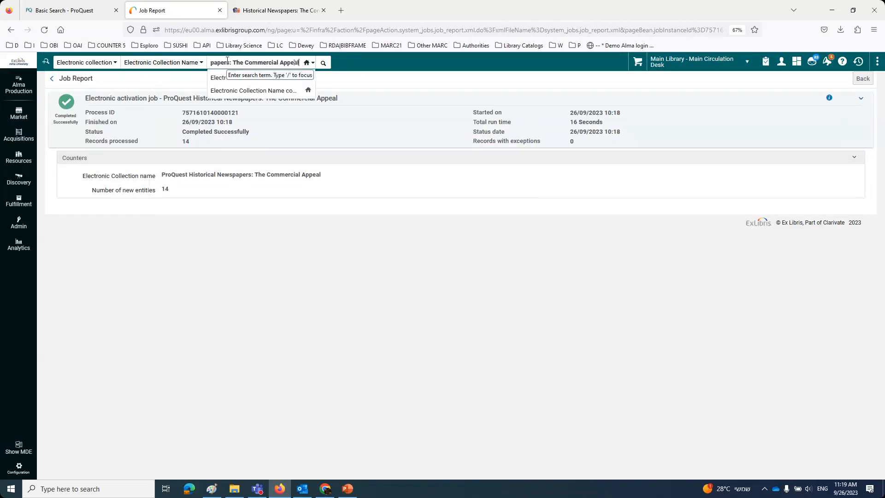
key(Return)
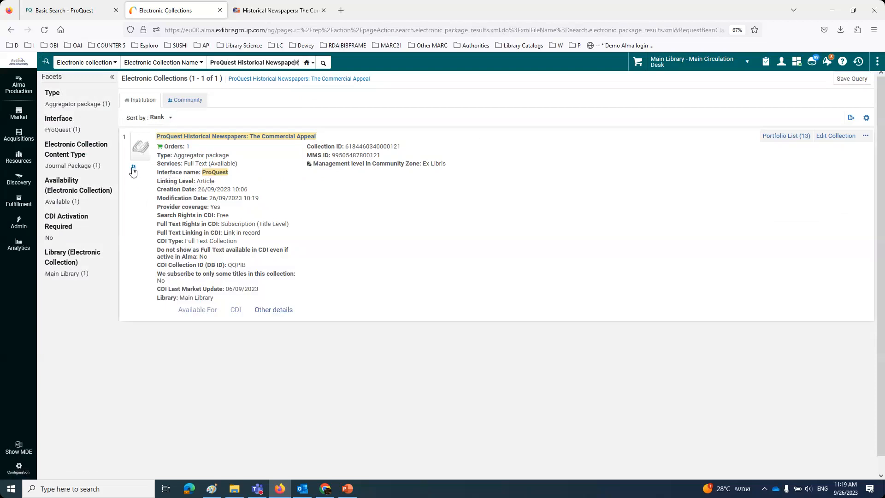
click(132, 168)
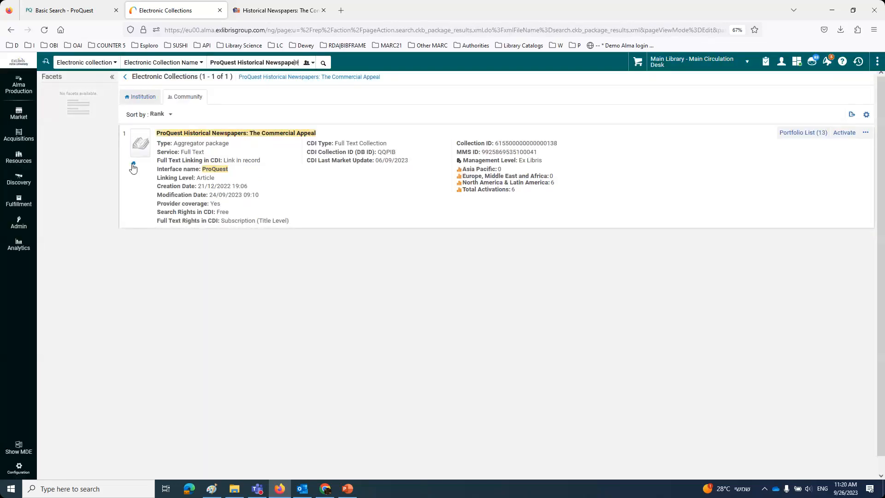
mouse_move(133, 165)
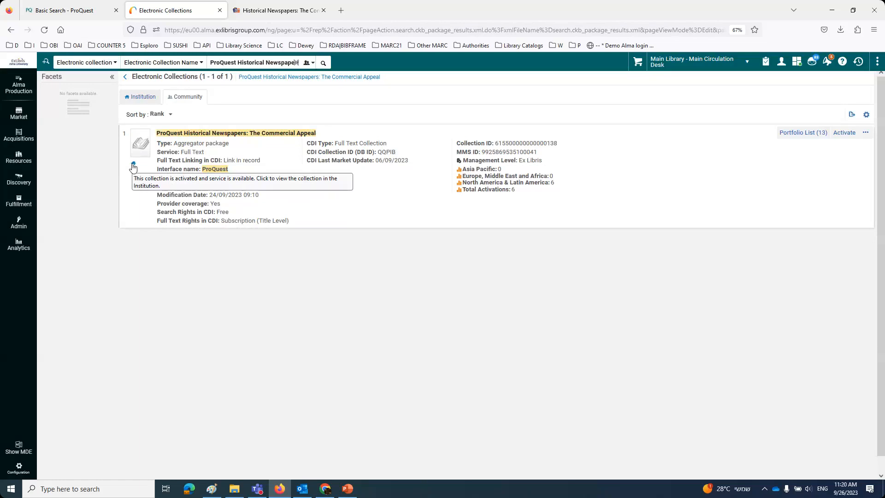
Check the job history for the number of records processed by The Commercial Appeal's electronic activation job
click(19, 222)
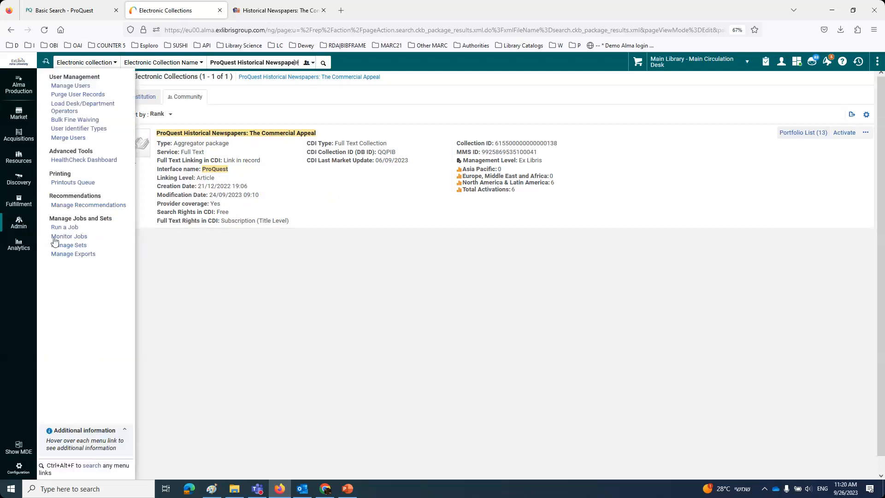
click(69, 237)
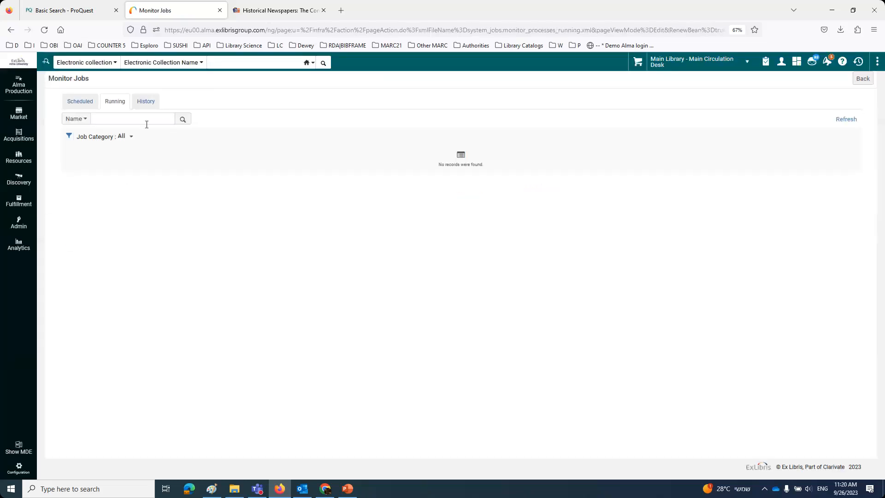
click(145, 102)
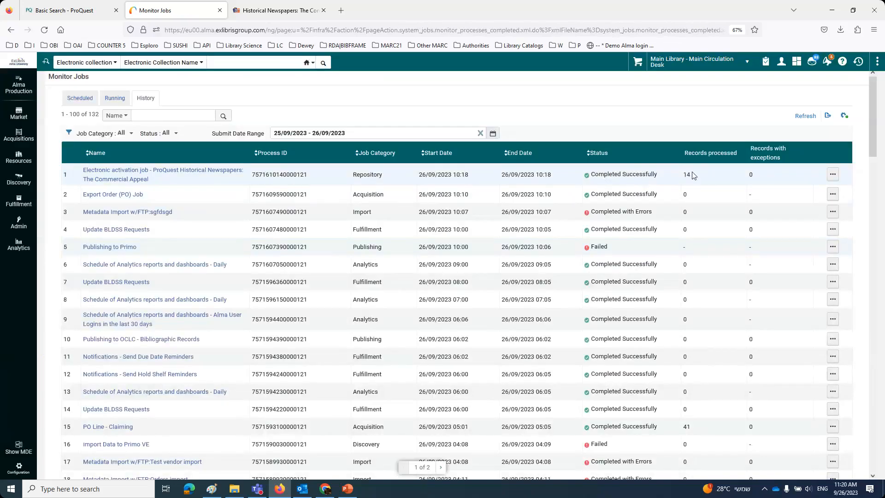
double_click(686, 175)
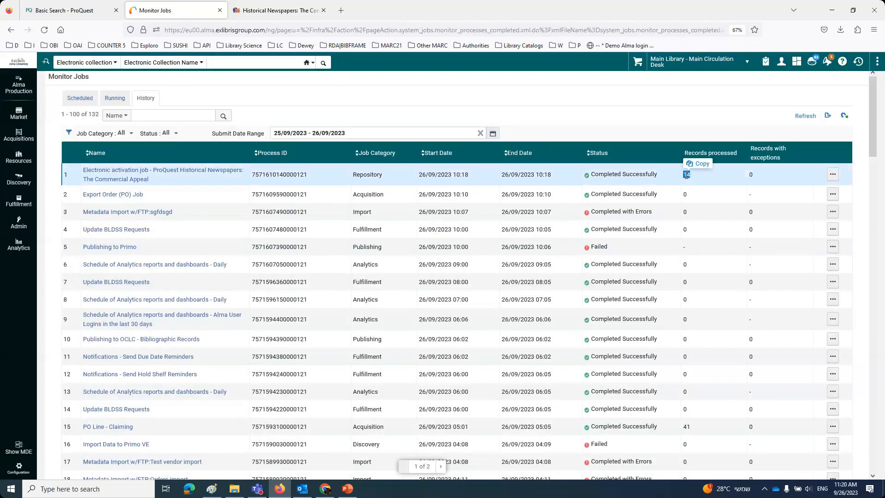
Rerun the recent Community Zone search for the collection and copy the title "ProQuest Historical Newspapers: The Commercial Appeal" from its record
click(250, 63)
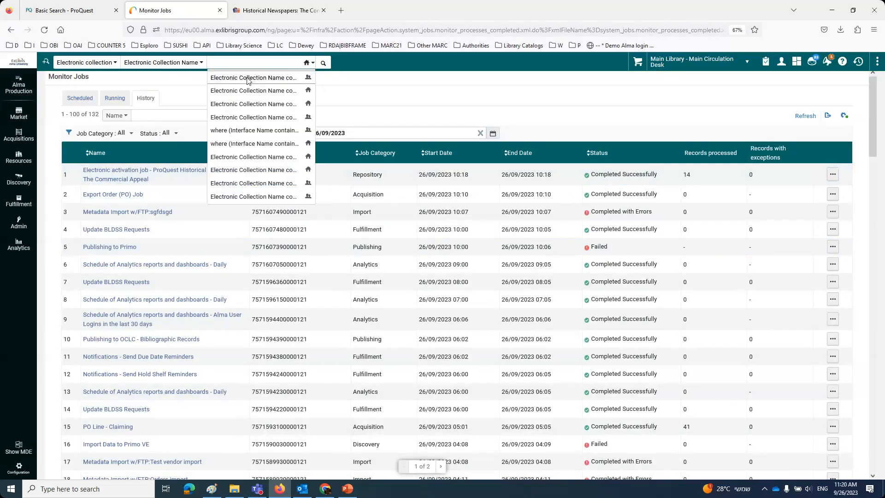
click(248, 78)
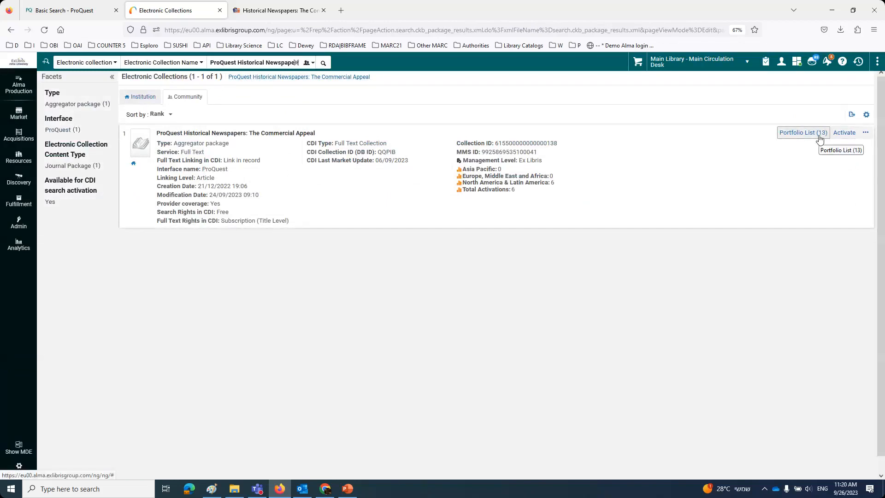
drag(157, 133, 341, 136)
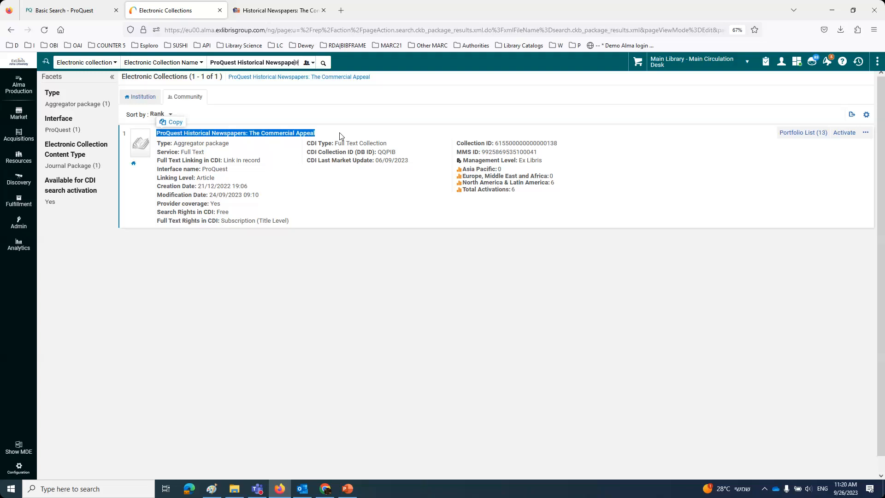
Open the bookmarked Primo VE Demo EU00 discovery site in place of the Nashville library page and sign in with a saved login
click(285, 14)
click(13, 46)
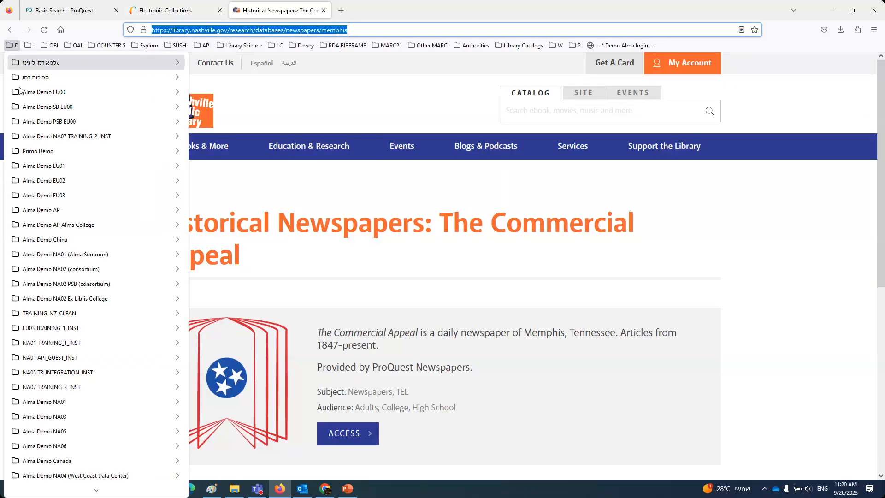
mouse_move(42, 151)
mouse_move(194, 151)
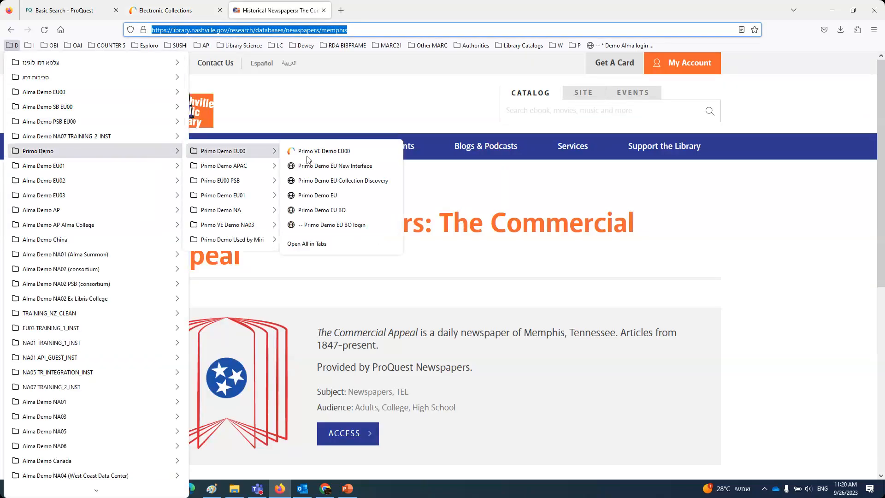
click(340, 151)
mouse_move(339, 154)
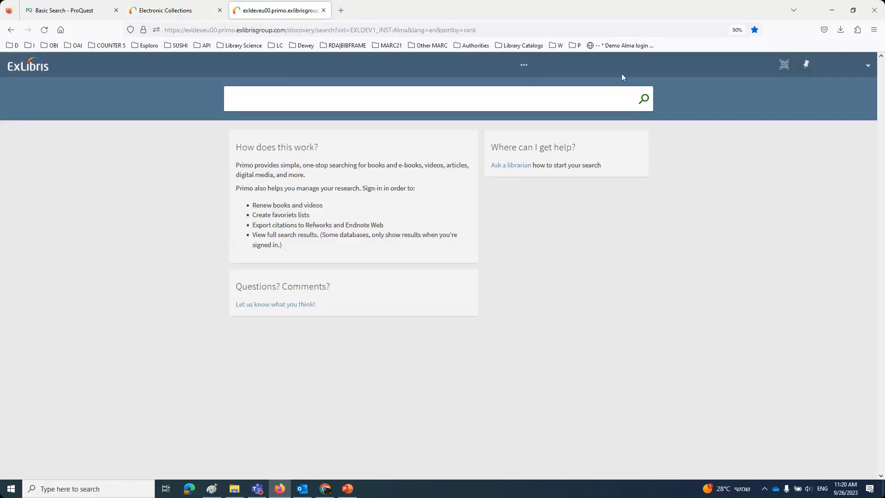
click(824, 65)
click(488, 240)
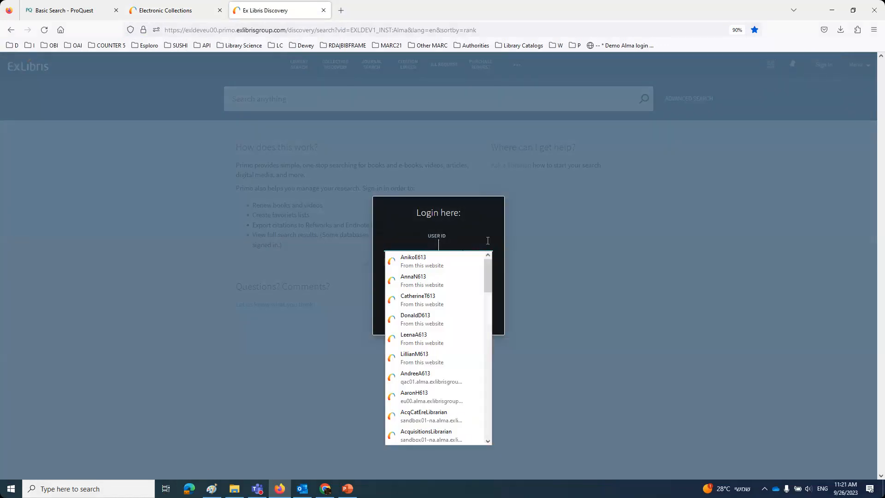
click(429, 258)
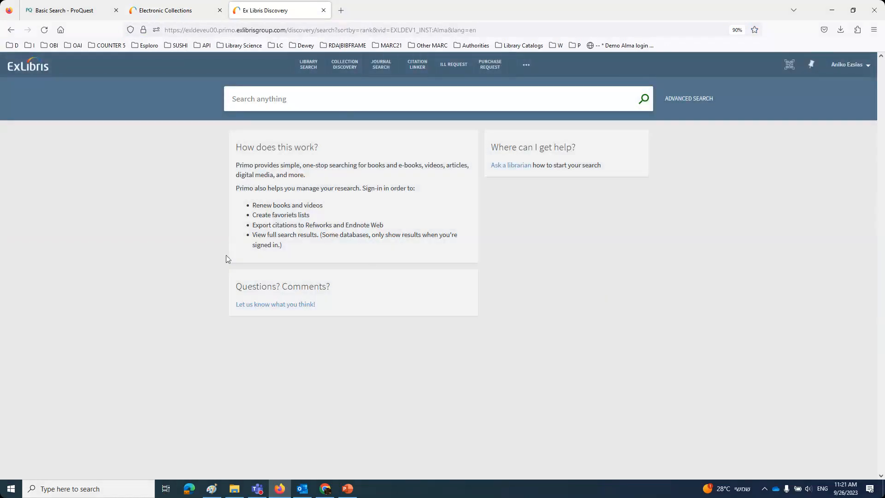
Search the Library Catalog in Primo for "ProQuest Historical Newspapers: The Commercial Appeal" and open the collection's online availability
click(270, 106)
key(ctrl+v)
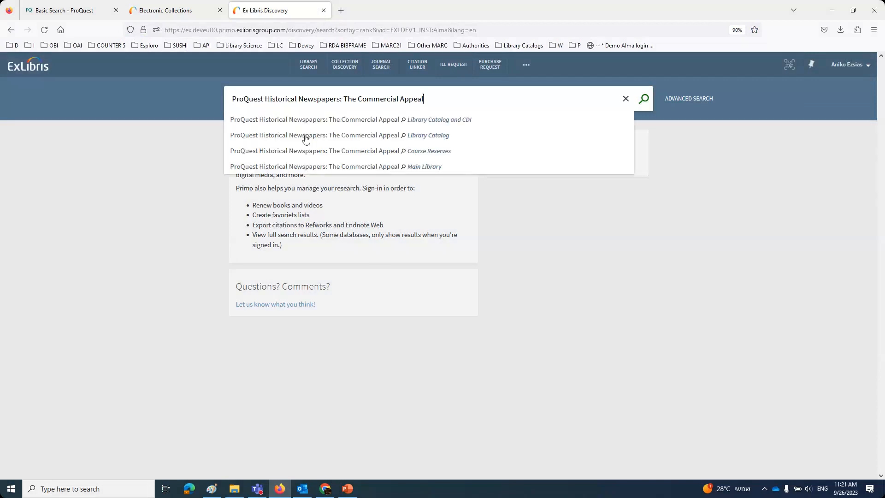
click(307, 135)
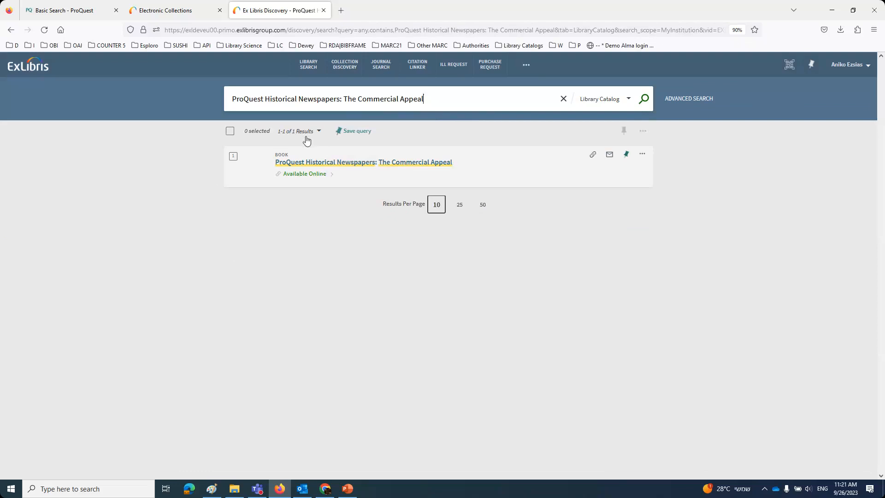
click(311, 174)
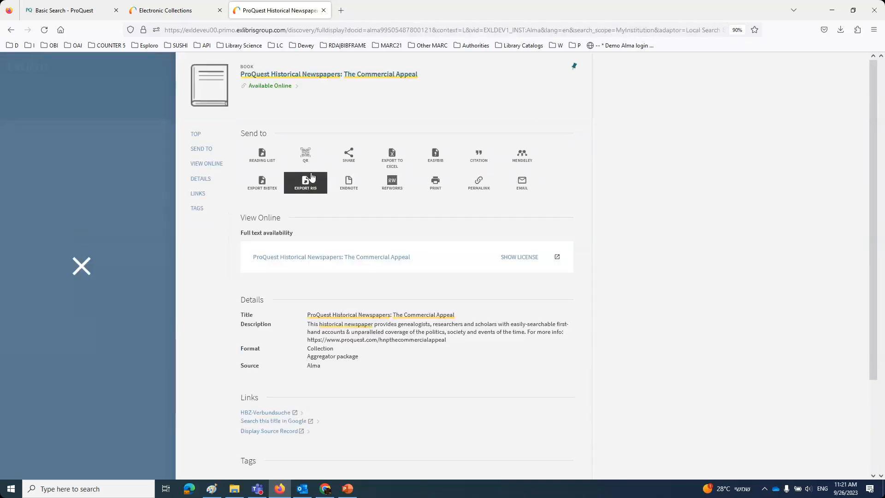
Follow the collection's full text link, check the address it leads to, and close the library page and the Primo page
click(317, 257)
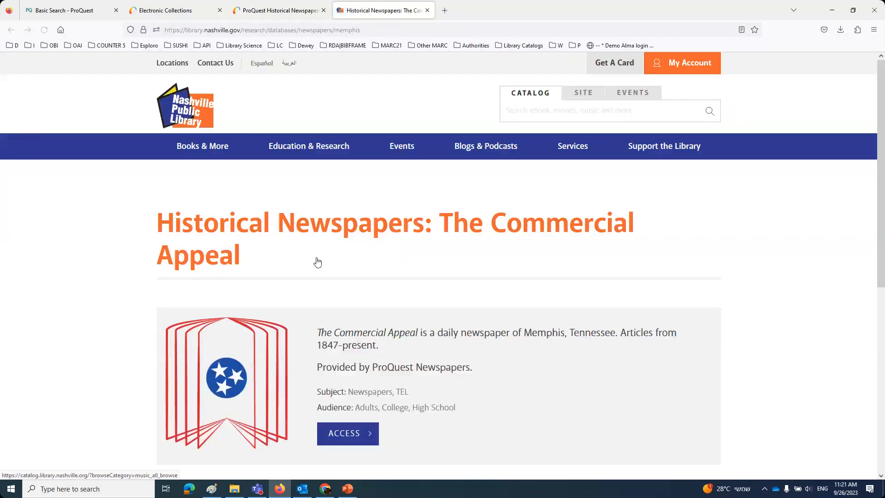
drag(193, 30, 398, 38)
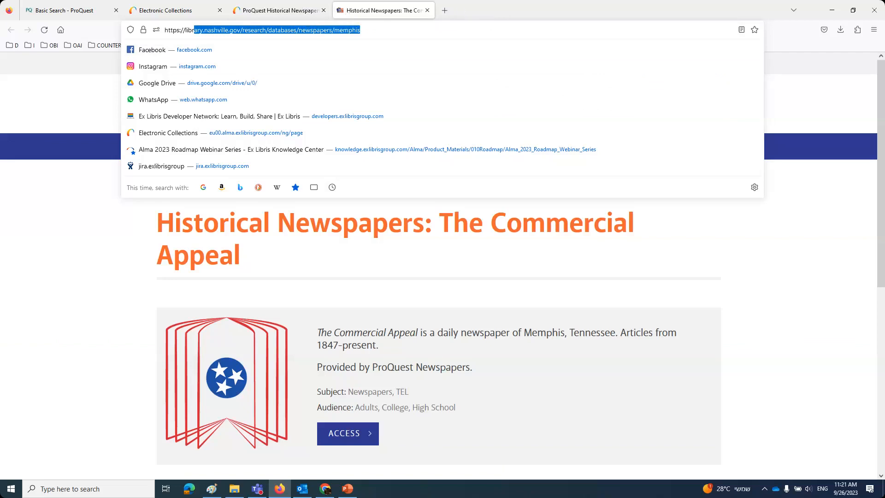
click(428, 10)
click(427, 10)
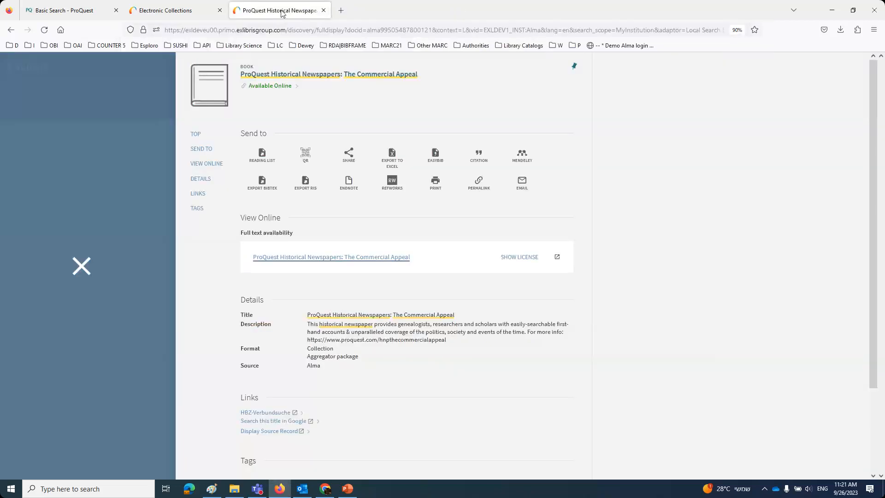
click(325, 11)
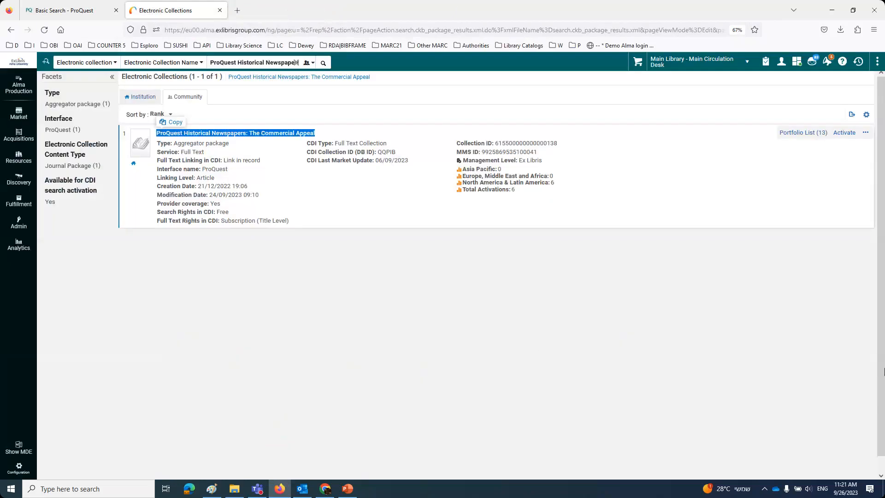
Open the bookmarked Primo VE Demo EU00 discovery site in a new browser tab
click(237, 10)
click(14, 45)
mouse_move(69, 150)
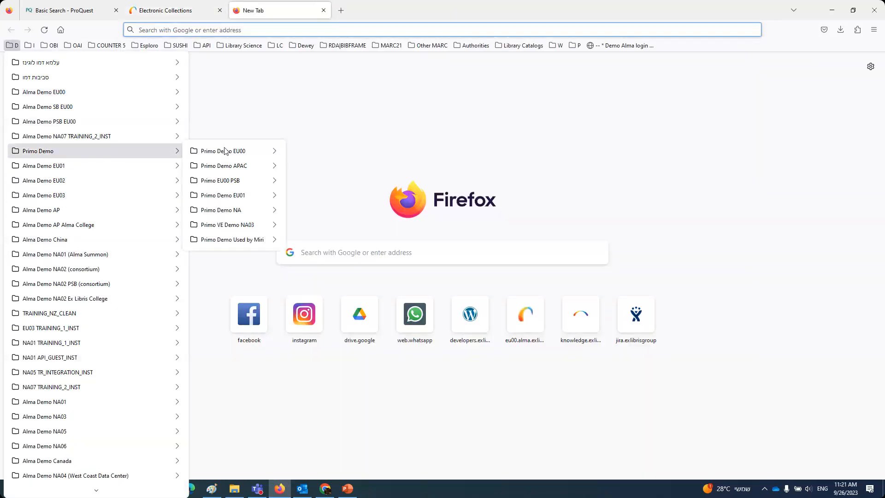
mouse_move(231, 150)
click(318, 152)
Return to Alma and open the portfolio list of The Commercial Appeal collection in the Institution Zone
click(174, 11)
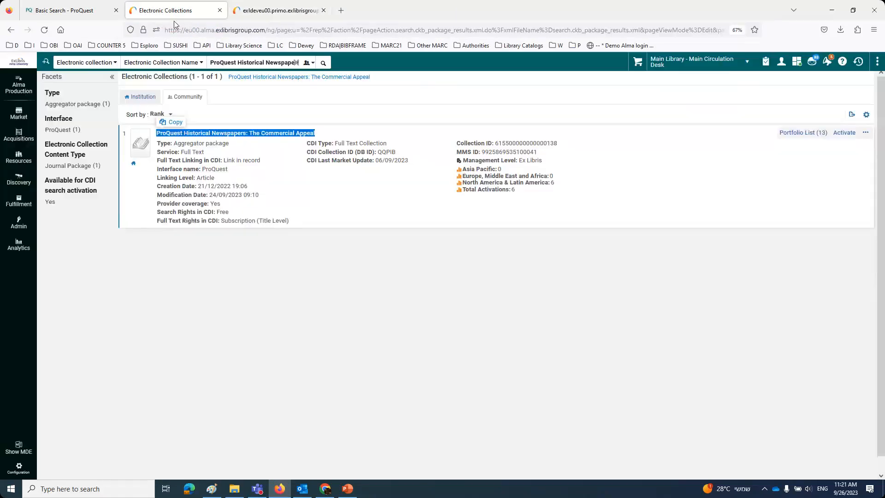
click(139, 96)
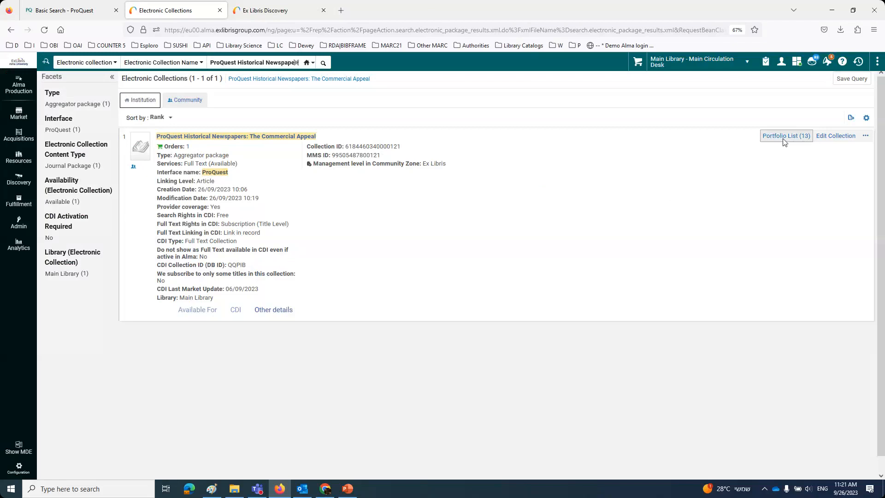
click(785, 136)
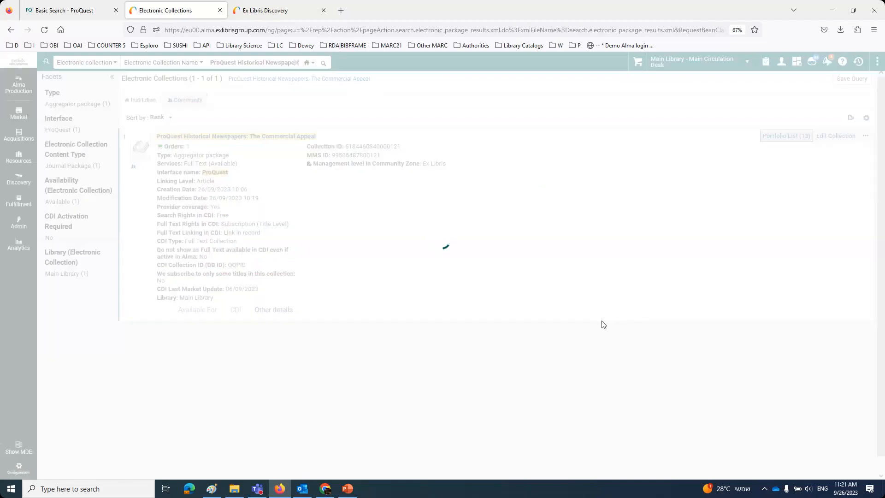
Look through the collection's portfolios and copy the title "The Daily Memphis Avalanche" from the 1866-1885 entry
scroll(490, 372, down, 4)
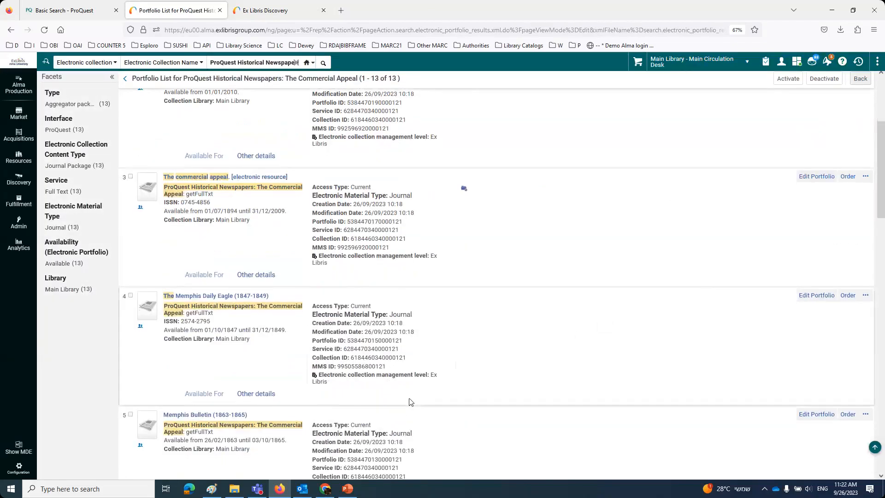
scroll(411, 402, down, 3)
drag(224, 359, 165, 363)
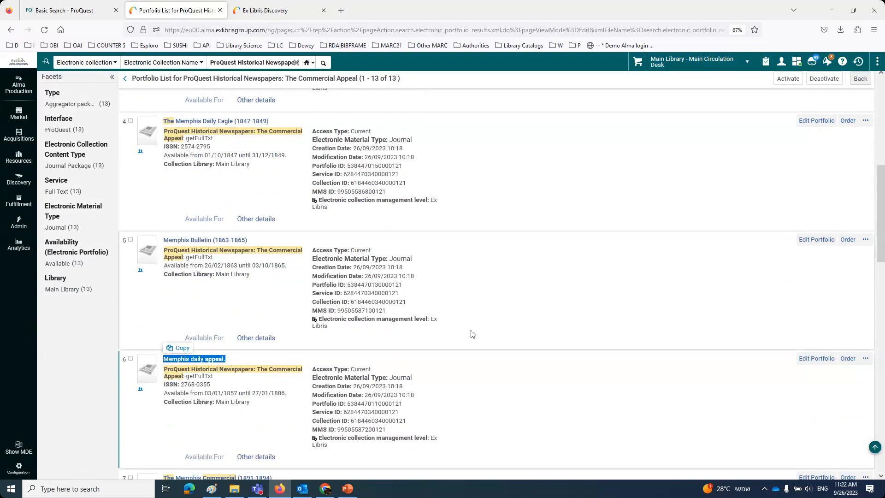
scroll(459, 325, down, 5)
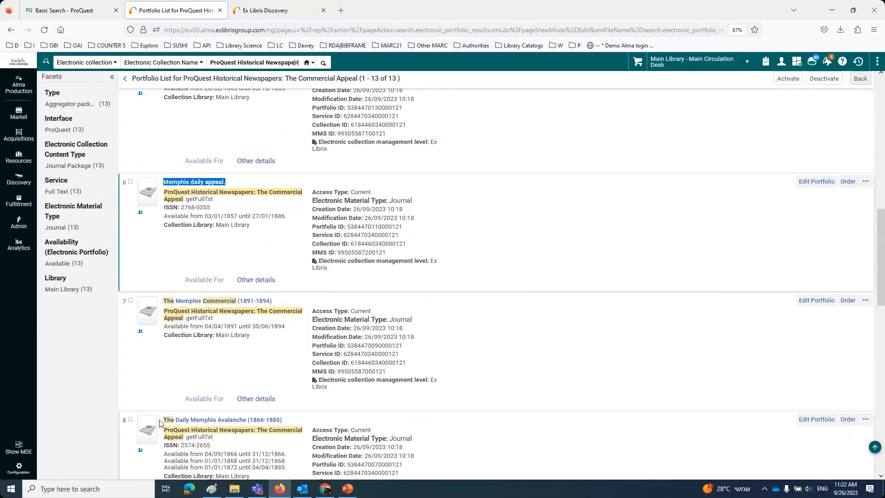
drag(163, 421, 245, 423)
click(178, 409)
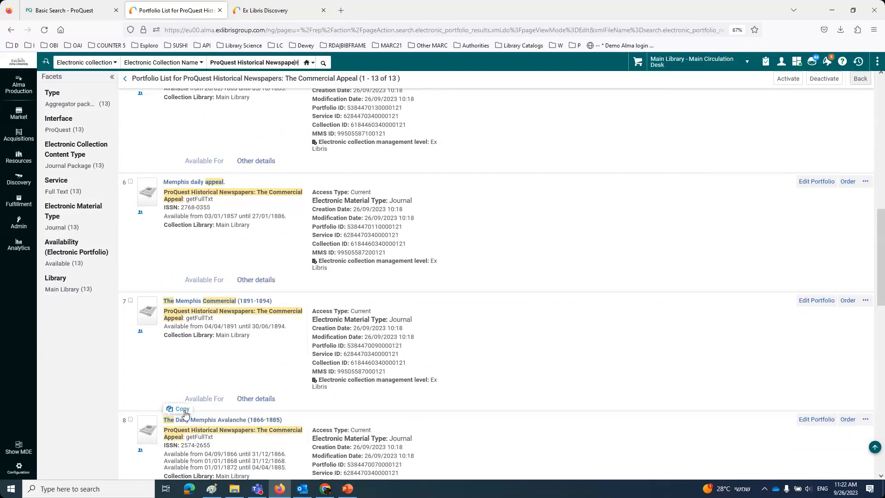
Switch back to the Primo discovery site and sign in with the saved login
click(295, 15)
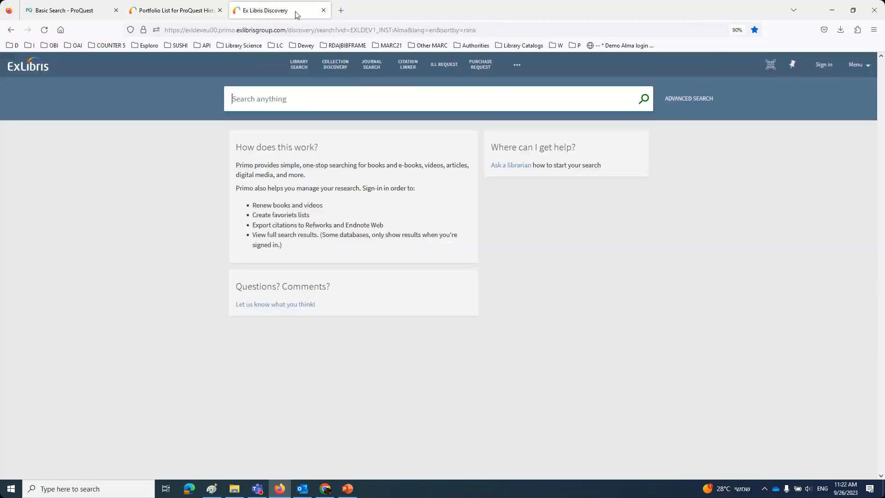
click(824, 64)
click(433, 266)
click(457, 322)
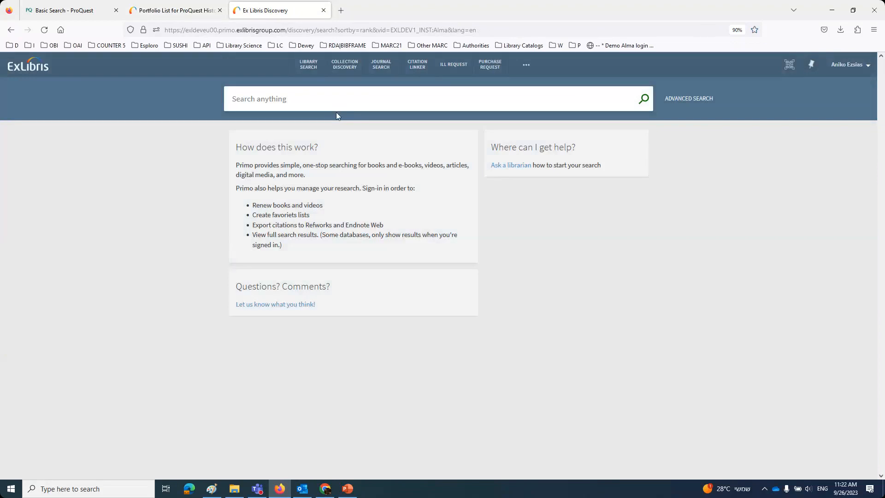
Search the Library Catalog for "The Daily Memphis Avalanche" and open its full text through ProQuest Historical Newspapers: The Commercial Appeal
key(ctrl+v)
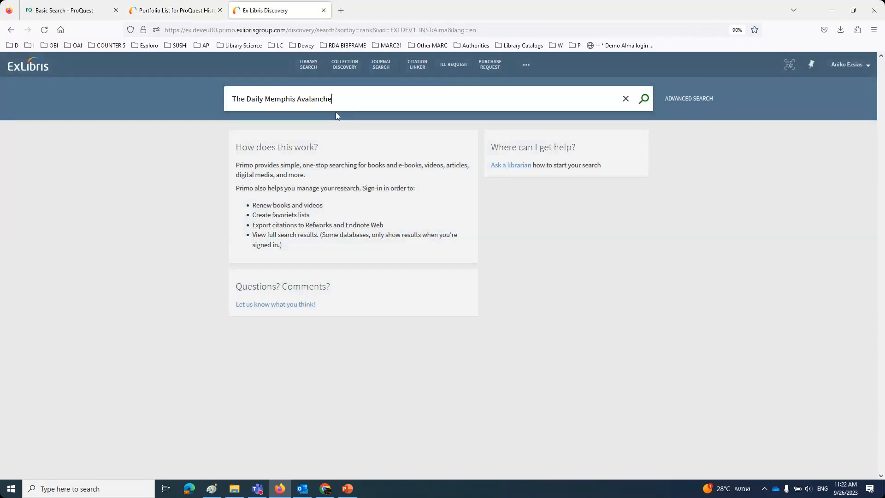
click(327, 135)
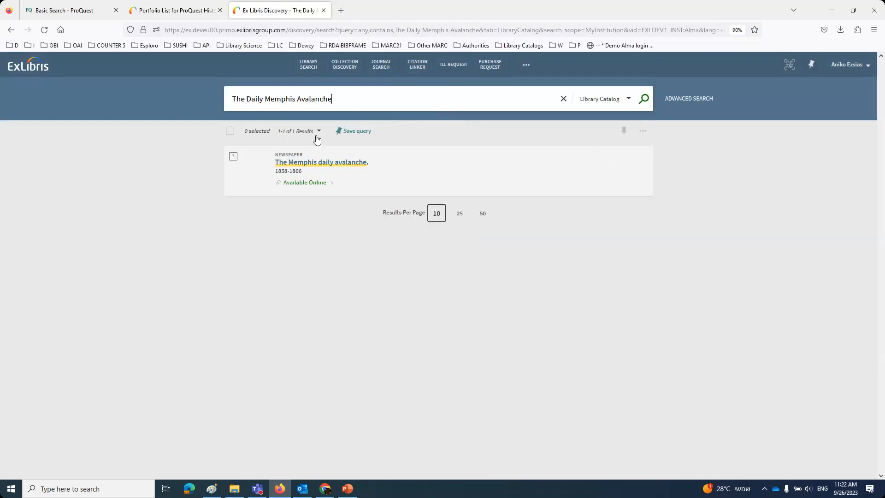
click(309, 183)
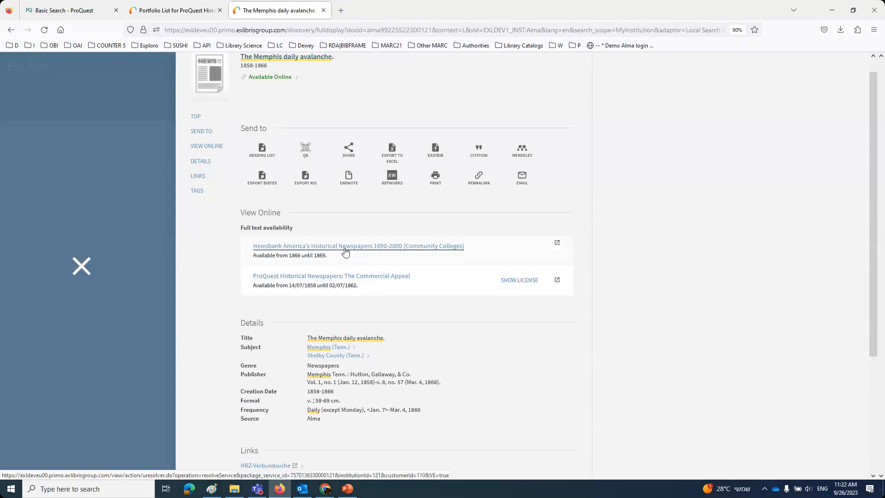
click(350, 280)
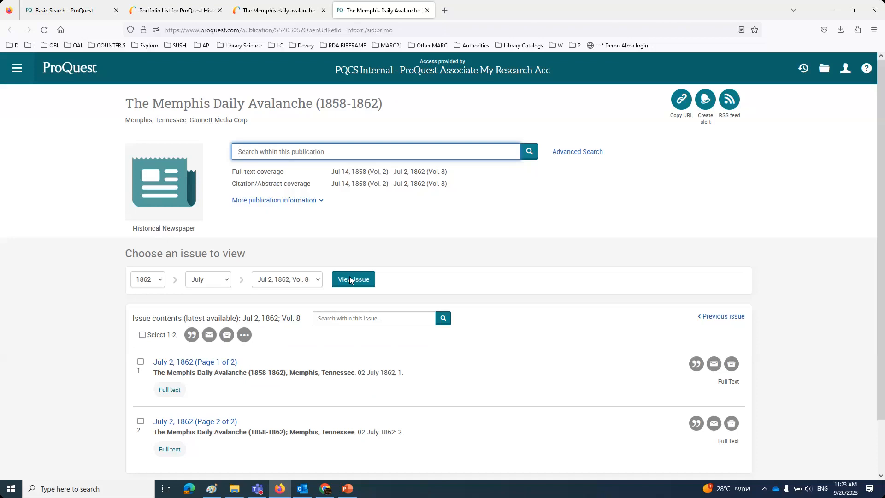
Switch to the PowerPoint presentation and move on to the slide about searching the Institution Zone for the one-time order
click(354, 492)
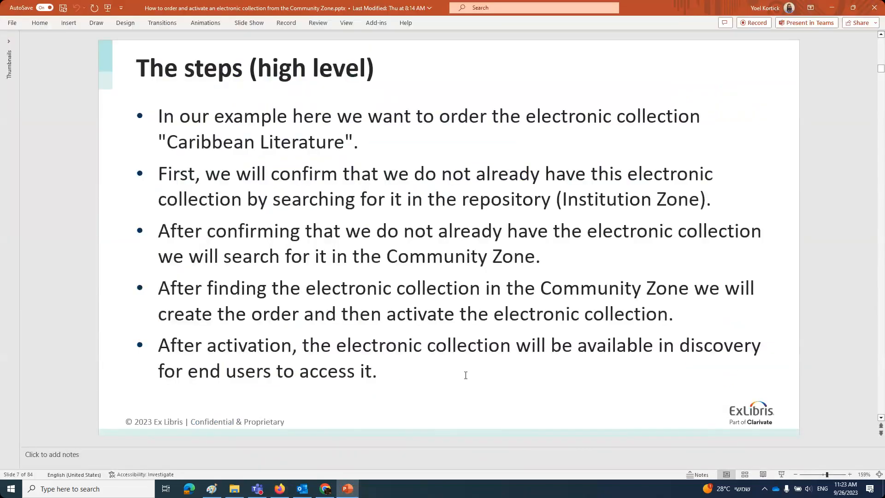
scroll(466, 375, down, 2)
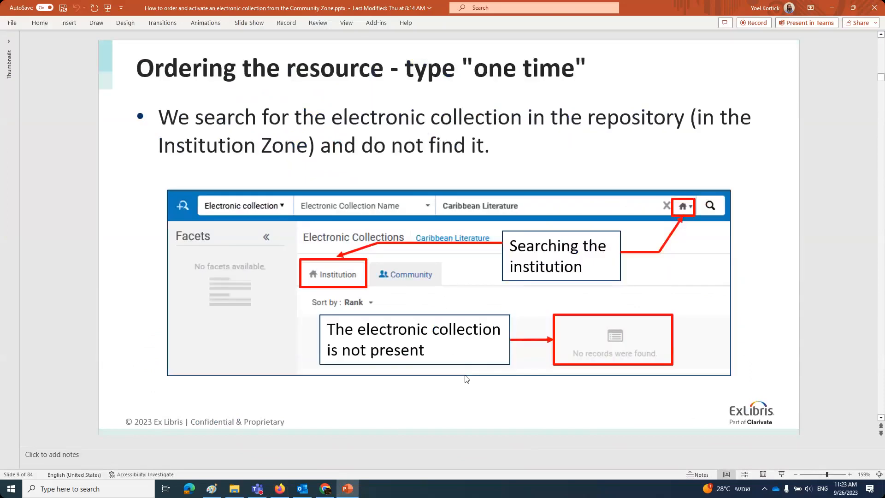
Move the presentation on to the slide about creating and sending the one-time order with its PO line type
scroll(466, 379, down, 1)
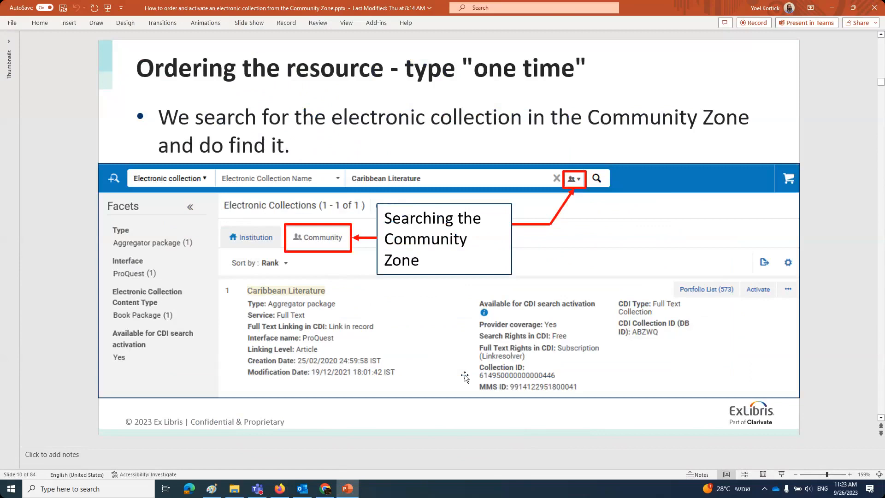
scroll(465, 377, down, 1)
scroll(464, 377, down, 1)
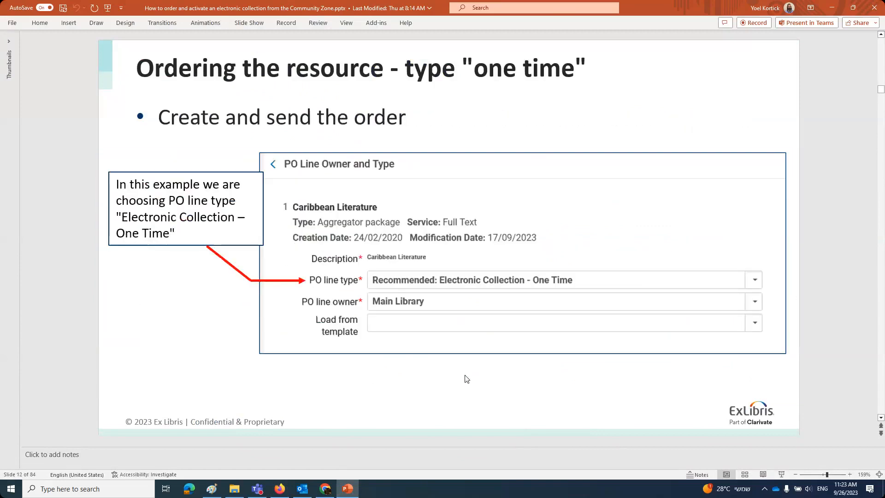
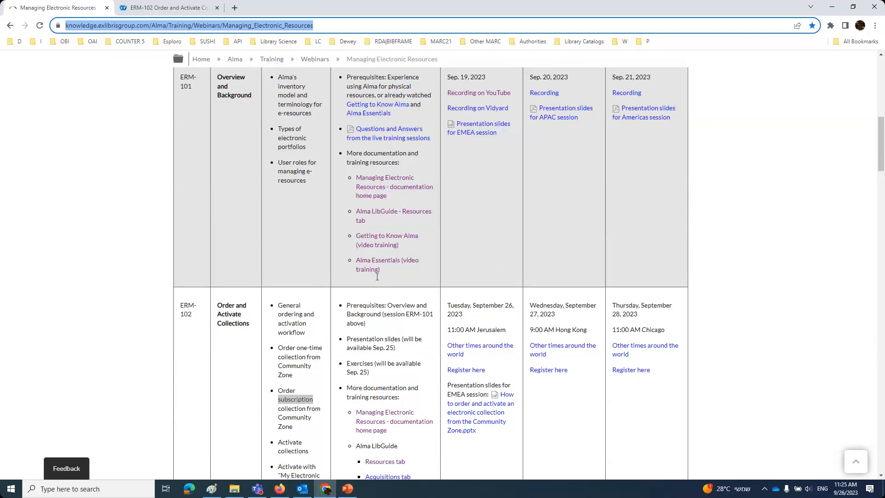
Switch to the Primo record of The Memphis daily avalanche in Firefox, show the ProQuest link's license terms and hide them again
click(404, 275)
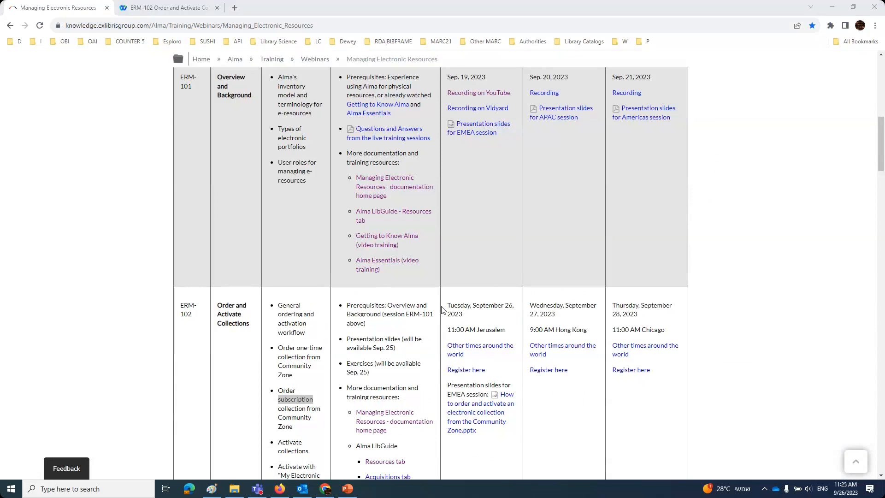
click(283, 493)
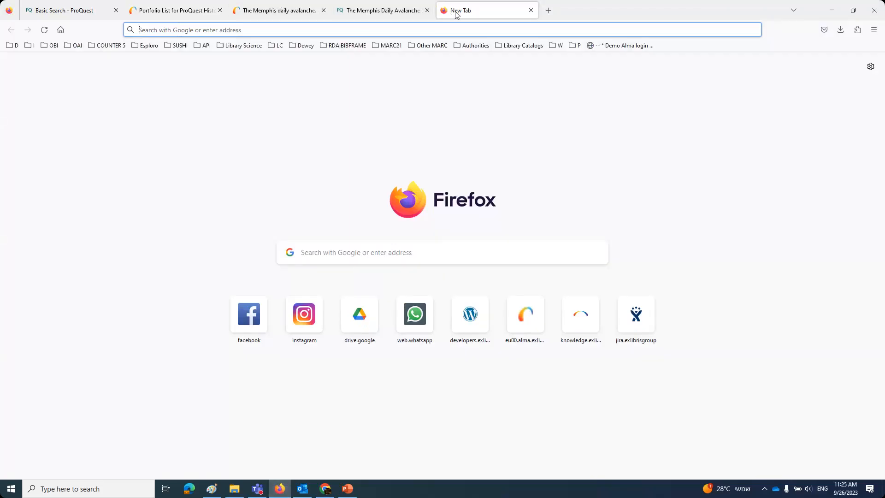
click(367, 10)
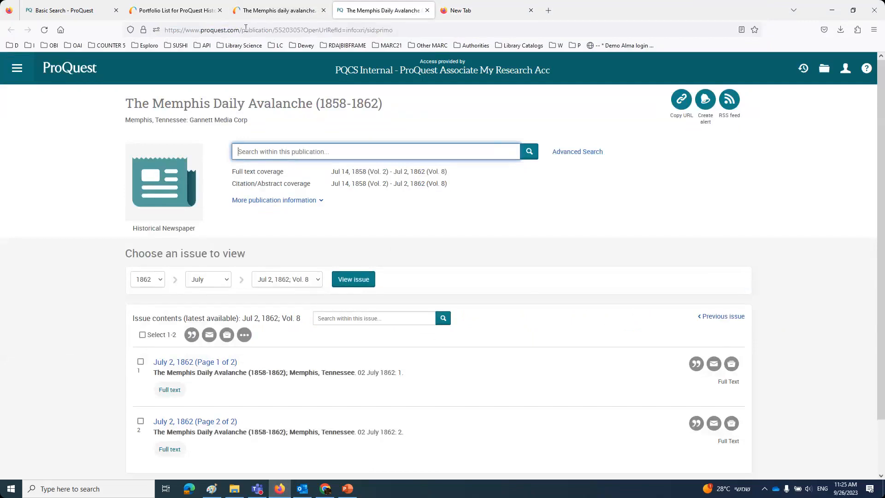
click(199, 12)
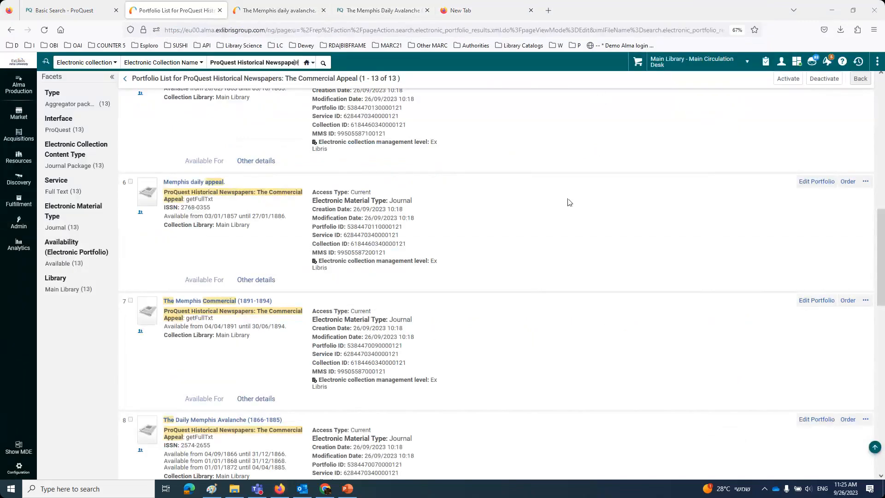
click(277, 11)
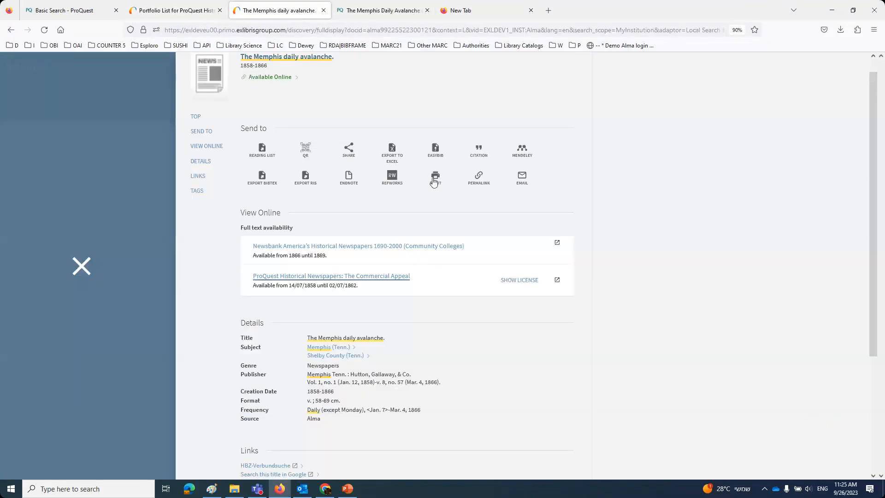
click(522, 284)
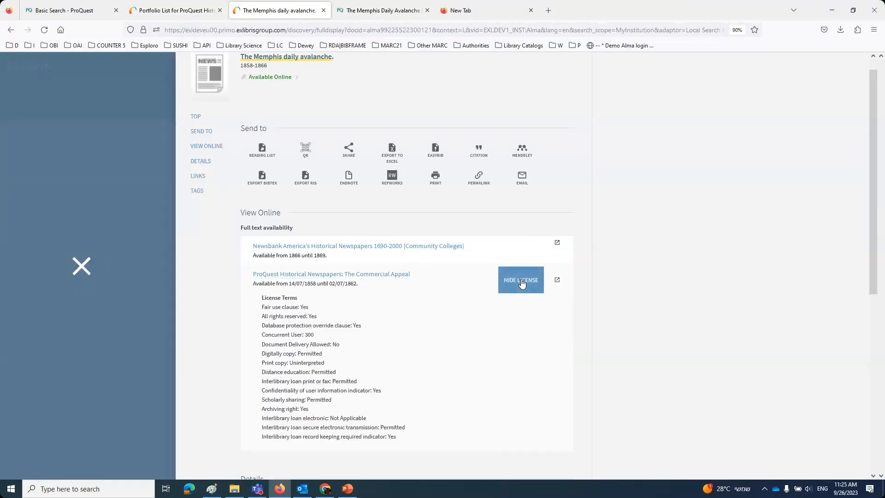
click(522, 284)
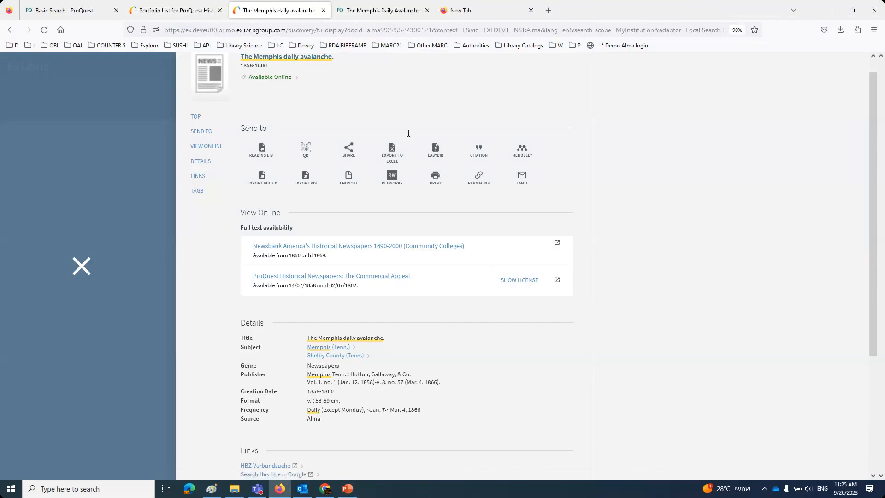
Switch to the Managing Electronic Resources training page in Chrome and search it for "license"
click(326, 489)
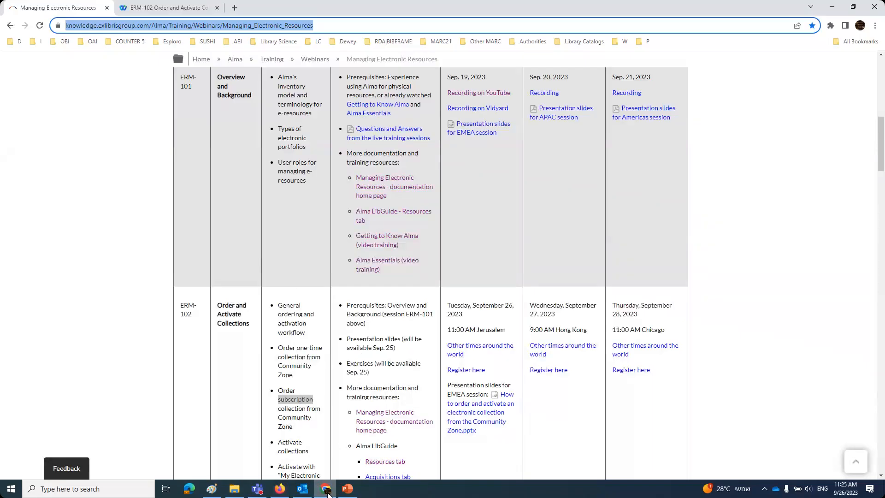
click(232, 338)
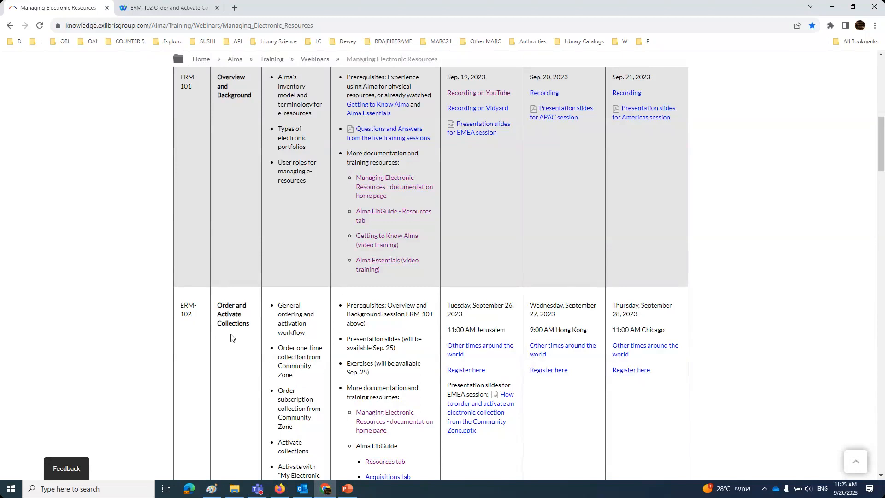
key(ctrl+f)
text(license)
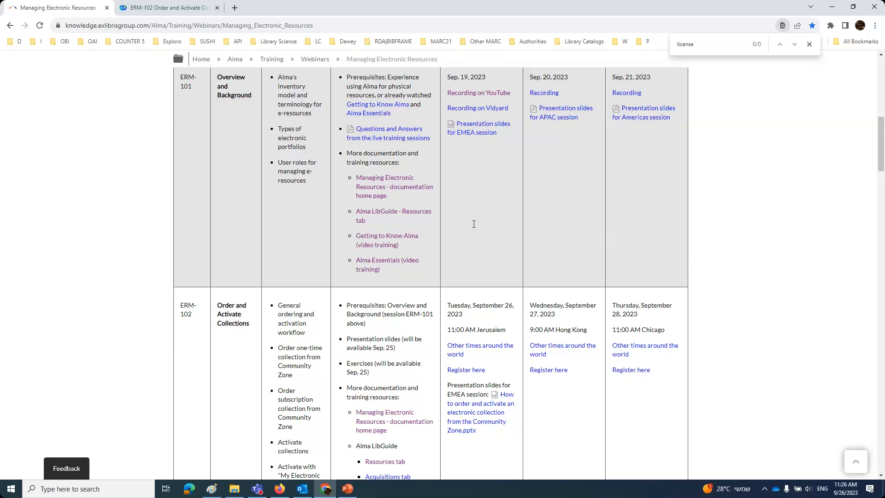
click(142, 8)
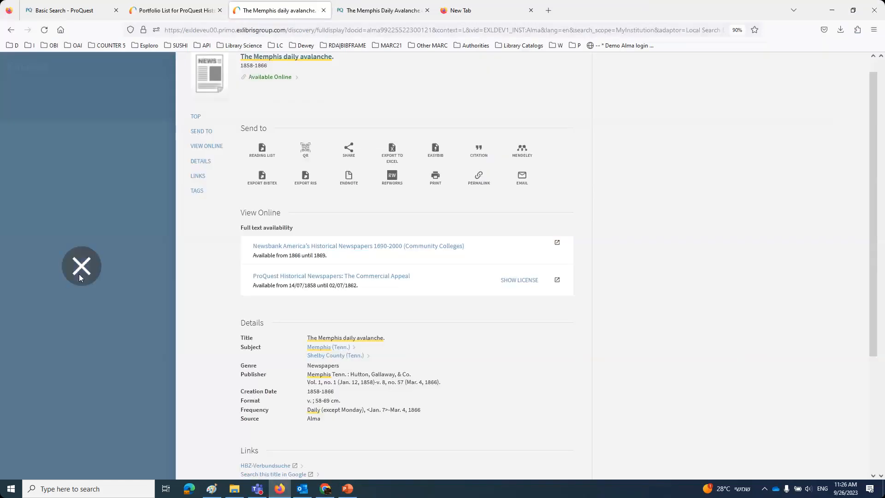
Back in Primo, close the record and set up an advanced search for titles containing "ProQuest Historical Newspapers: The Commercial Appeal"
click(79, 266)
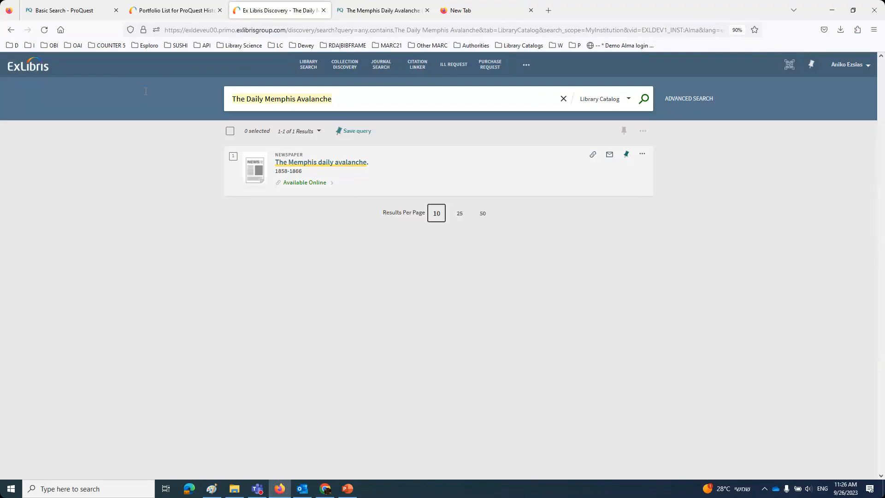
key(ctrl+grave)
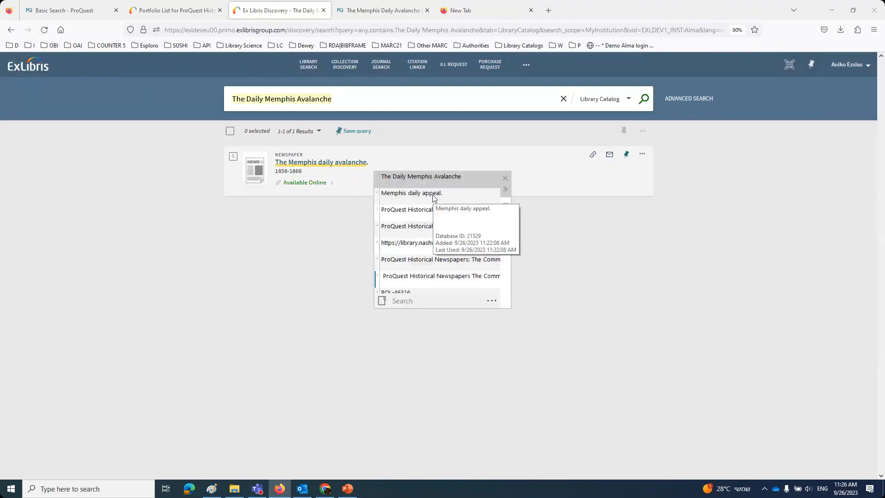
click(692, 100)
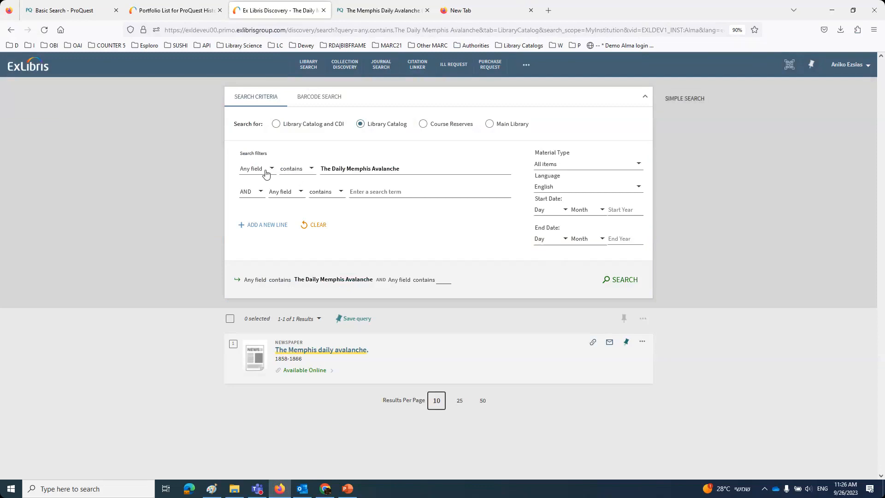
click(266, 174)
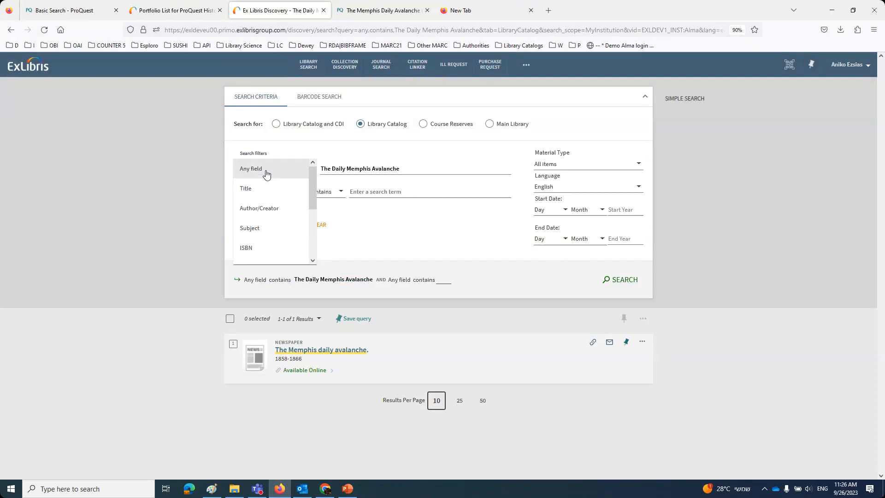
click(248, 190)
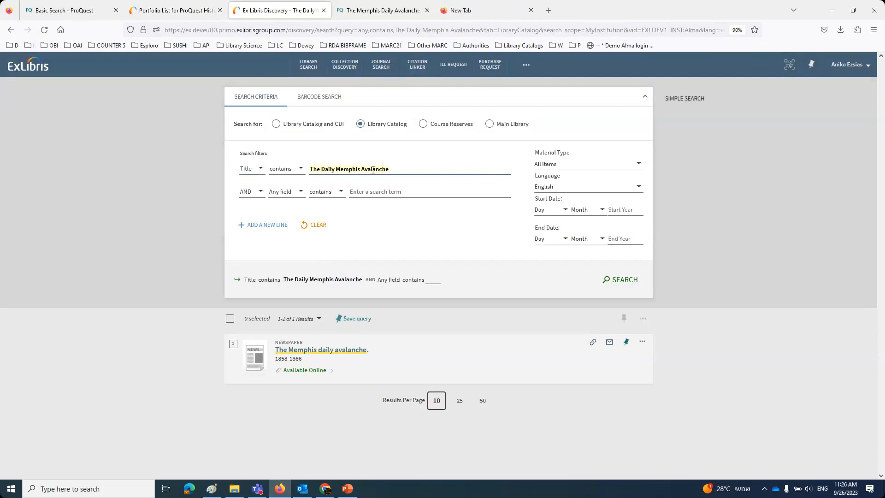
key(ctrl+grave)
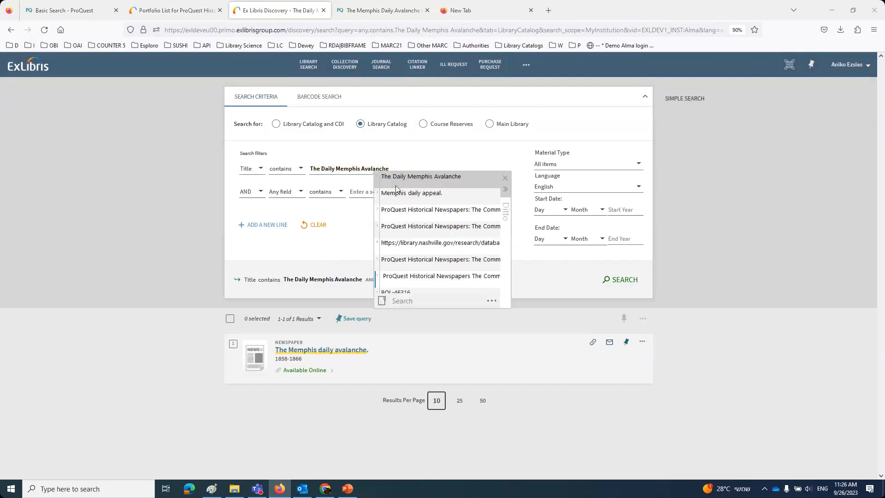
double_click(405, 213)
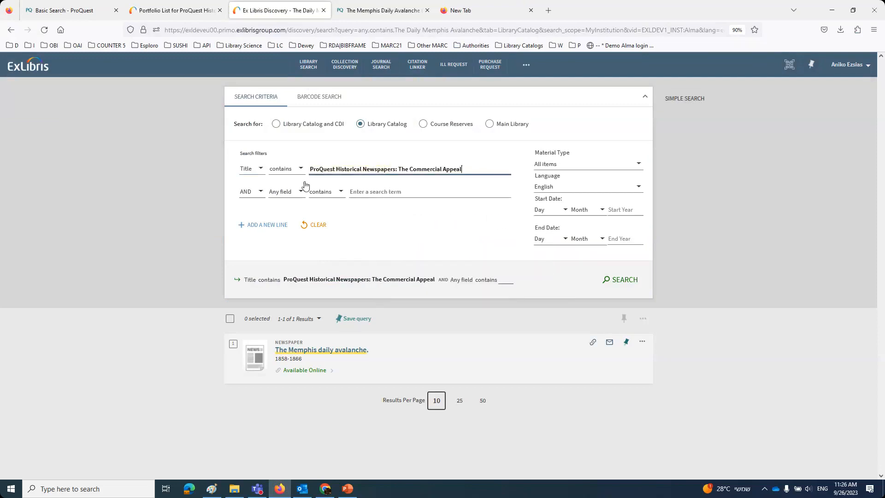
Check the available search fields and material types, keep Title and All items, and run the advanced search
click(257, 170)
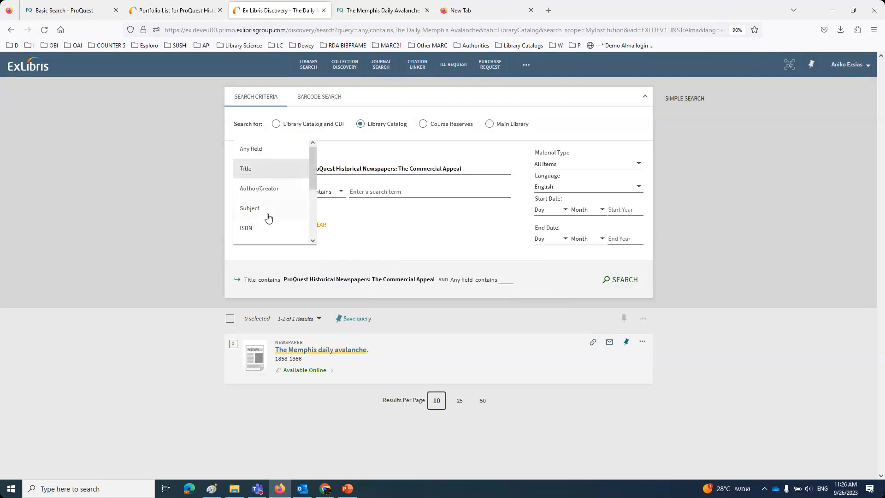
mouse_move(314, 182)
mouse_down()
mouse_move(312, 232)
mouse_move(309, 172)
mouse_up()
click(370, 169)
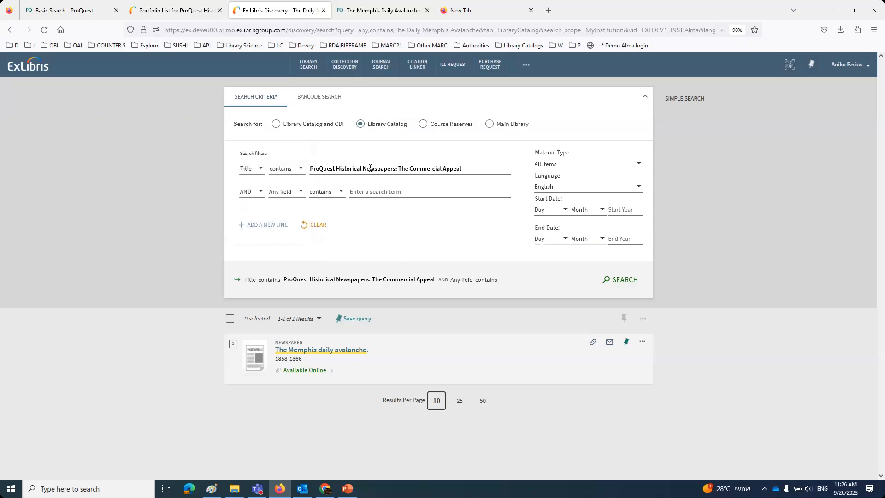
click(559, 167)
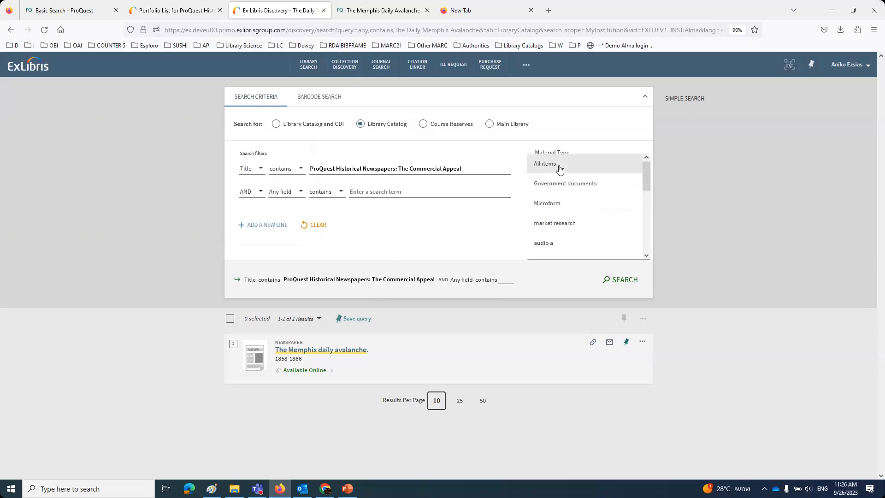
drag(646, 181, 589, 148)
click(487, 143)
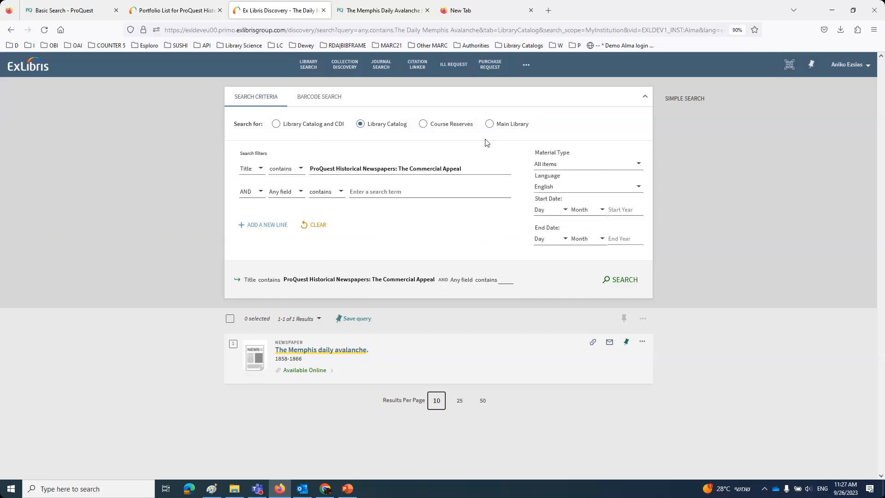
click(626, 285)
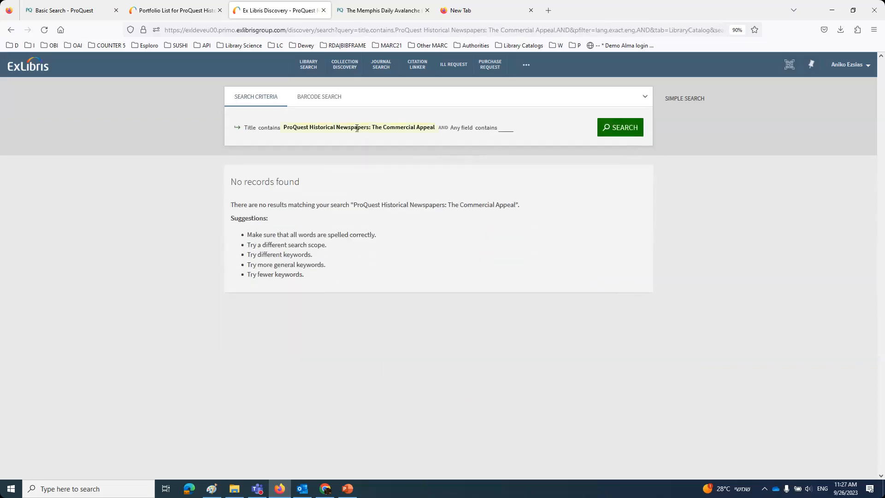
click(628, 132)
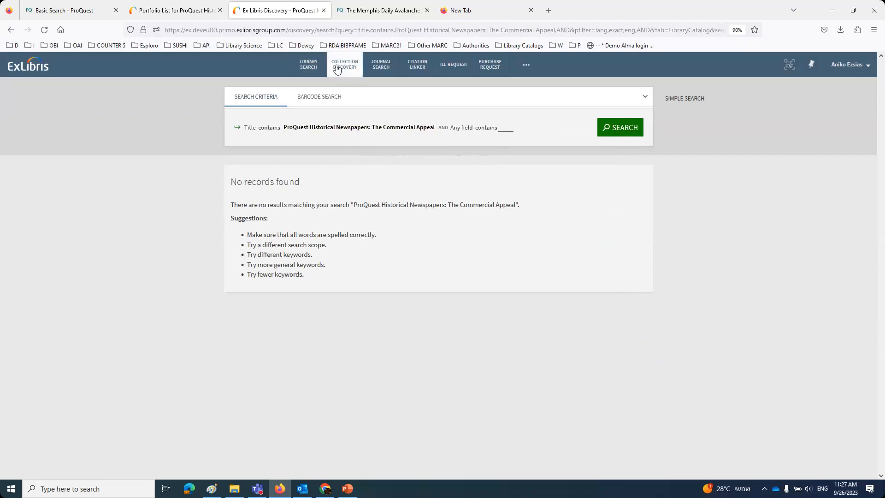
Start a new library search for "ProQuest Historical Newspapers: The Commercial Appeal" in Library Catalog and CDI and look through the results
click(312, 70)
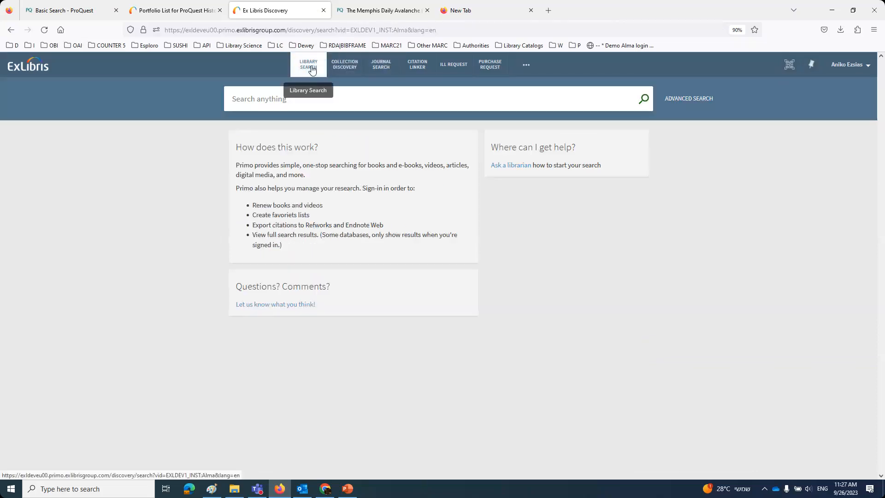
text(ProQuest Historical Newspapers: The Commercial Appeal)
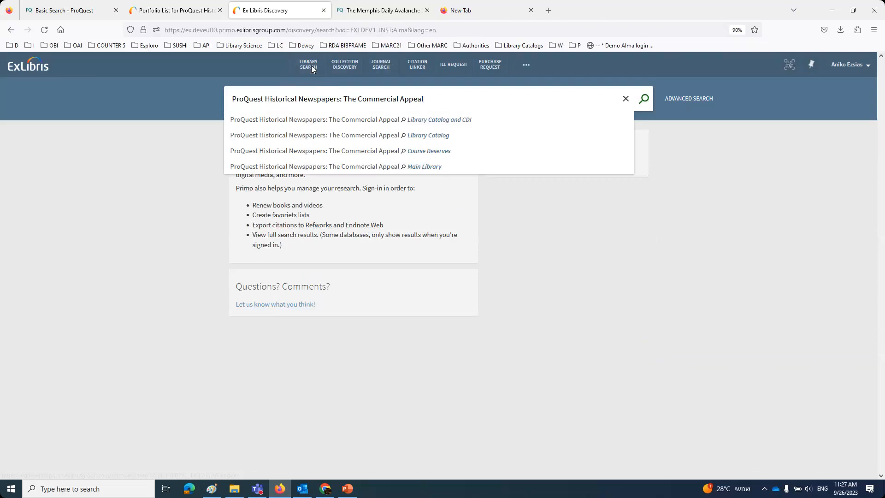
click(358, 122)
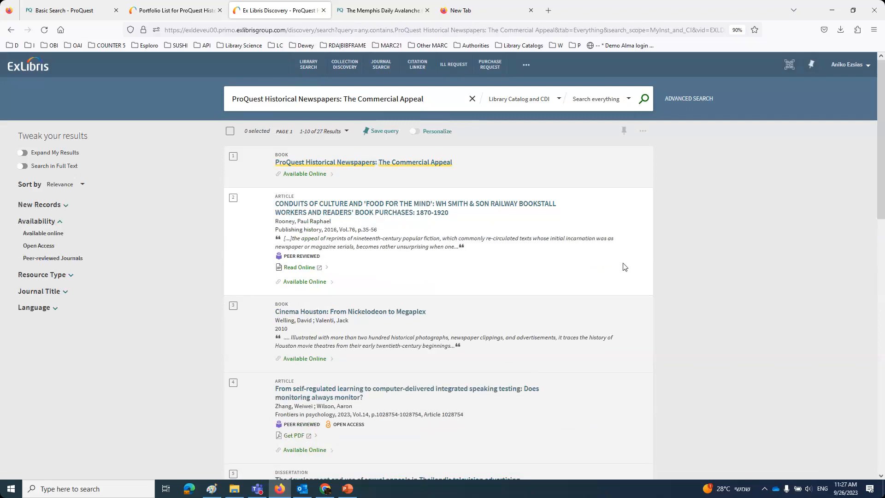
scroll(625, 266, down, 3)
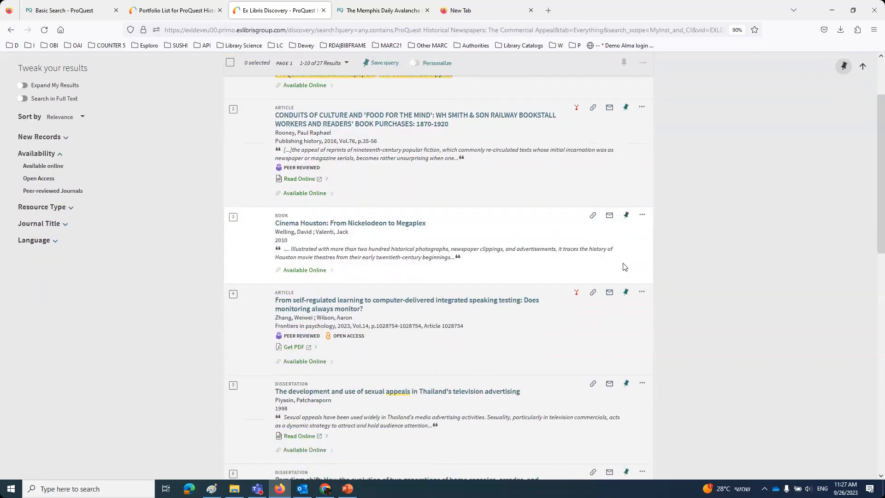
scroll(625, 267, down, 3)
scroll(625, 267, down, 3)
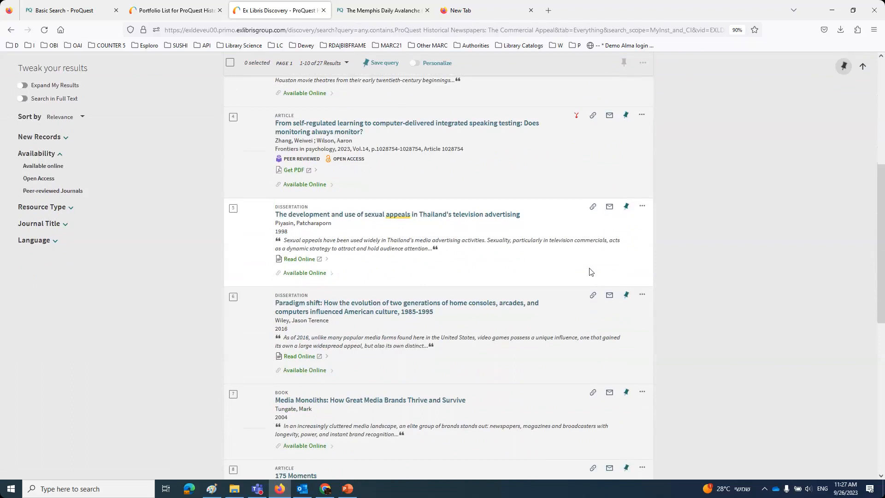
scroll(591, 272, up, 10)
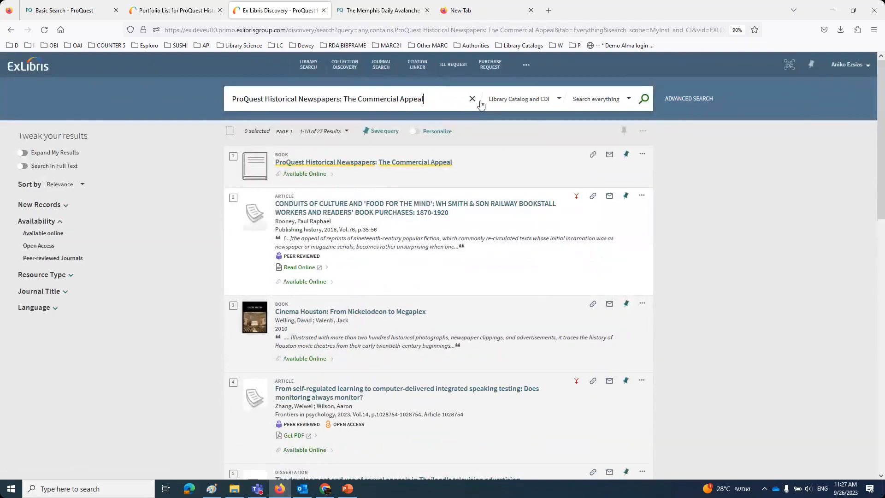
Limit the search scope to Library Catalog and rerun the search for the collection
click(503, 101)
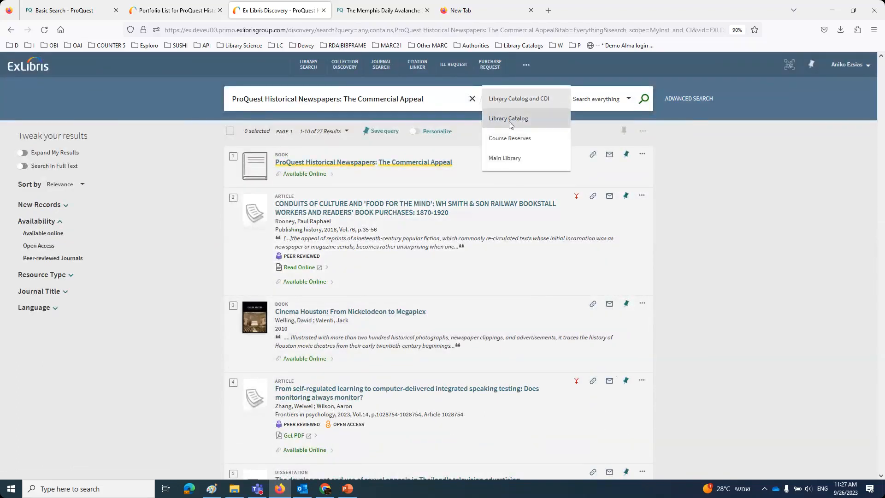
click(511, 118)
click(646, 101)
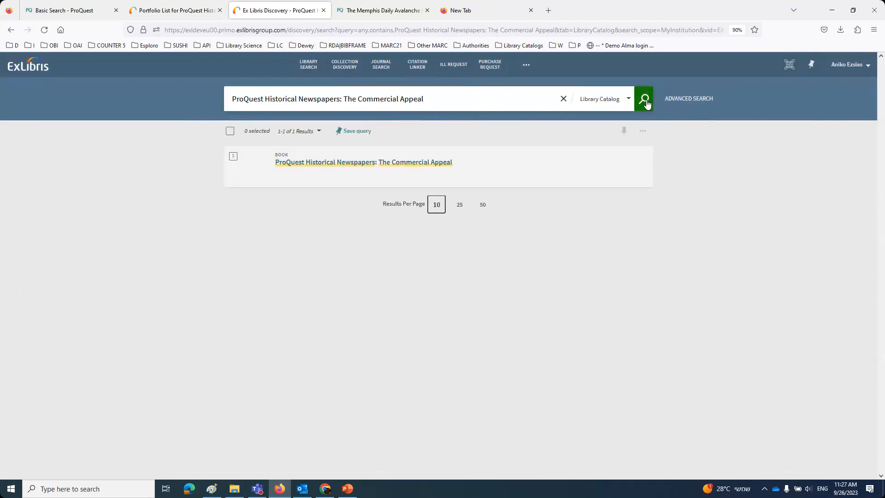
Open the collection's Primo record, follow its View Online link and enter the ProQuest Historical Newspapers: The Commercial Appeal database
click(339, 166)
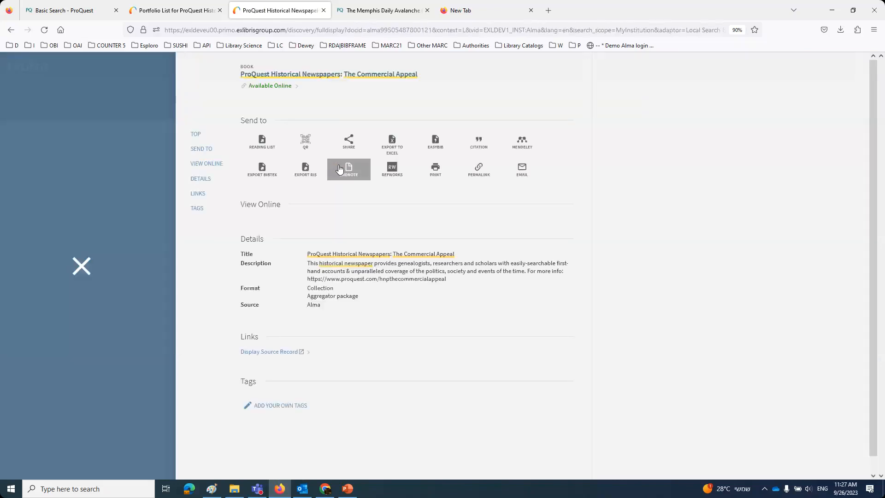
click(361, 244)
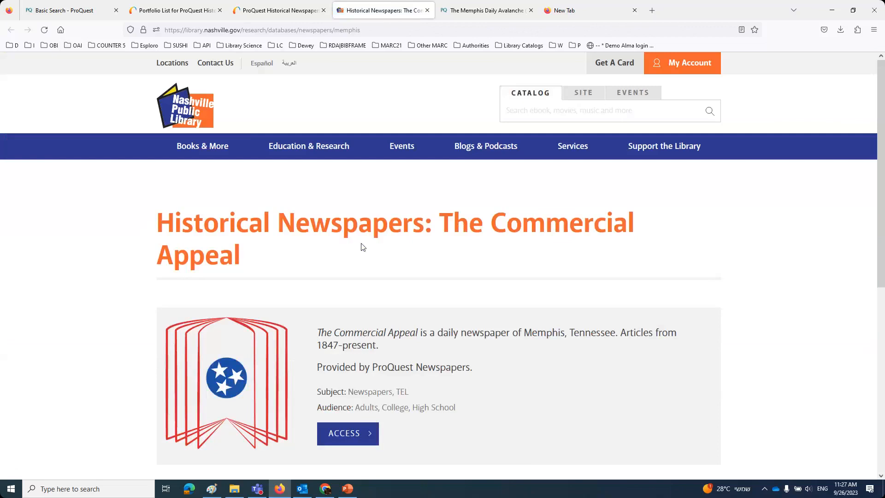
scroll(364, 247, down, 4)
click(349, 253)
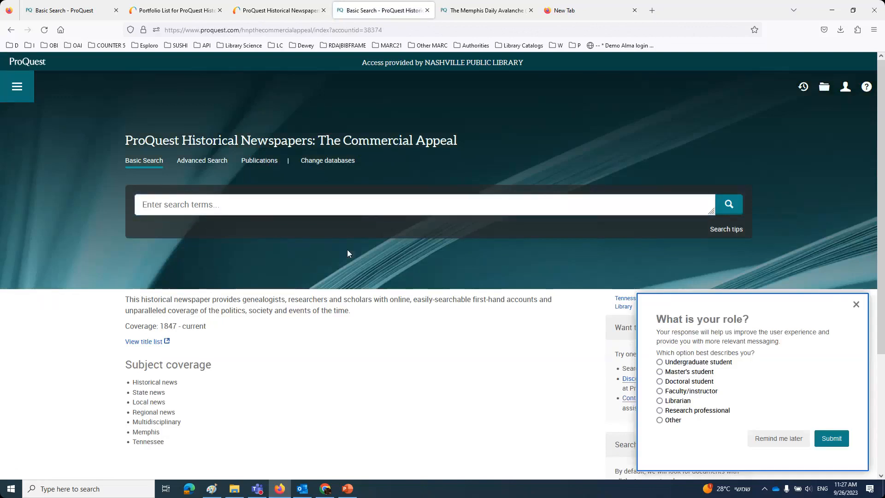
Search the database for "ProQuest Historical Newspapers: The Commercial Appeal" and postpone the user role survey
click(253, 204)
text(ProQuest Historical Newspapers: The Commercial Appeal)
click(730, 206)
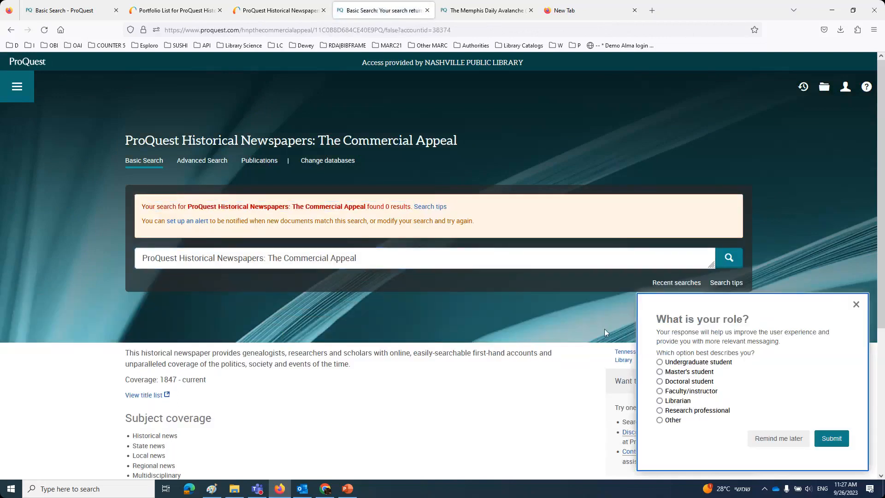
scroll(606, 331, down, 4)
click(825, 441)
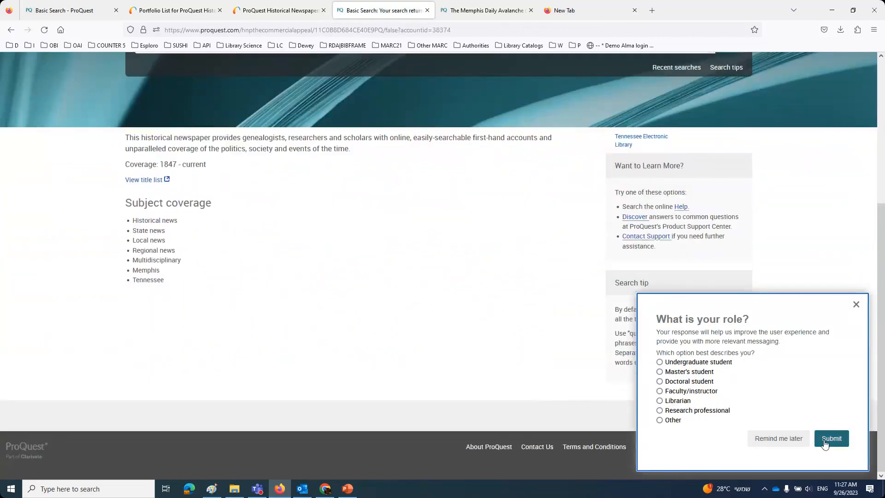
click(774, 439)
scroll(453, 326, up, 3)
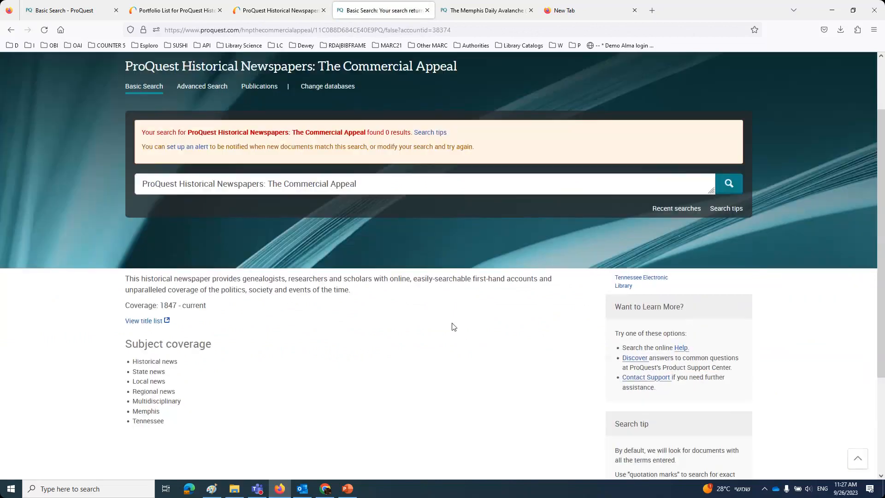
Download the database's title list, review the included newspapers and their coverage in Excel, and close the file
click(148, 321)
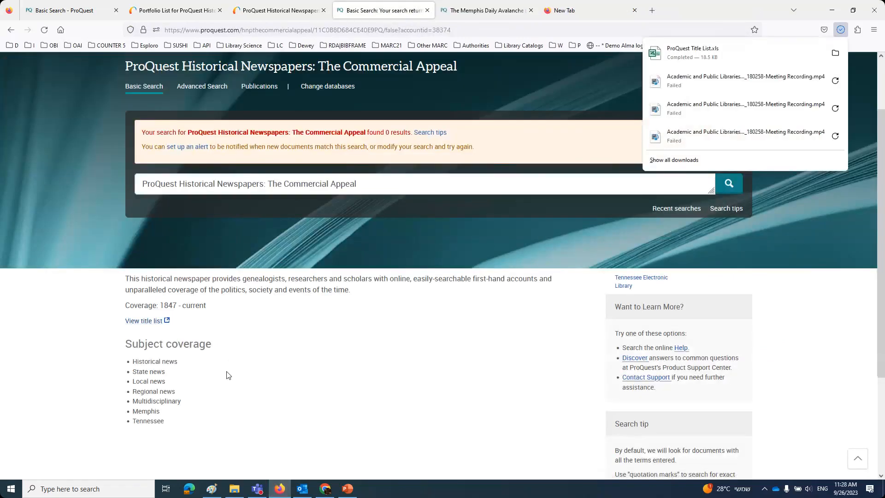
click(680, 49)
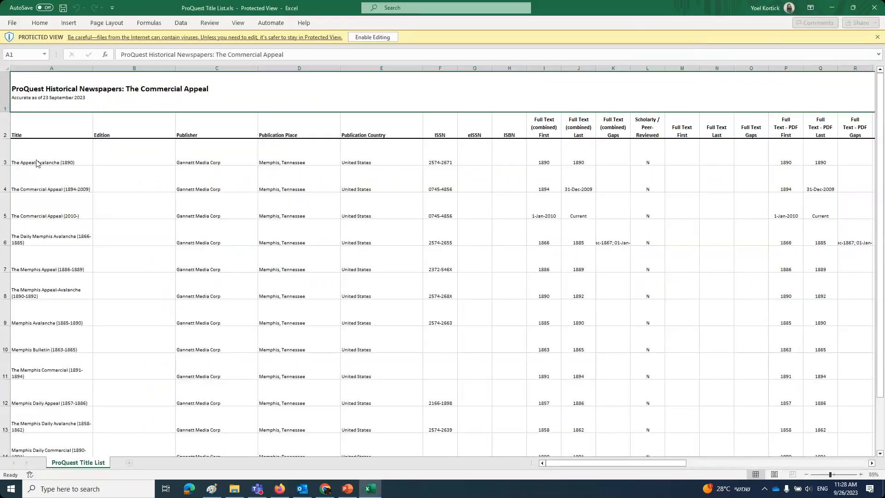
click(878, 37)
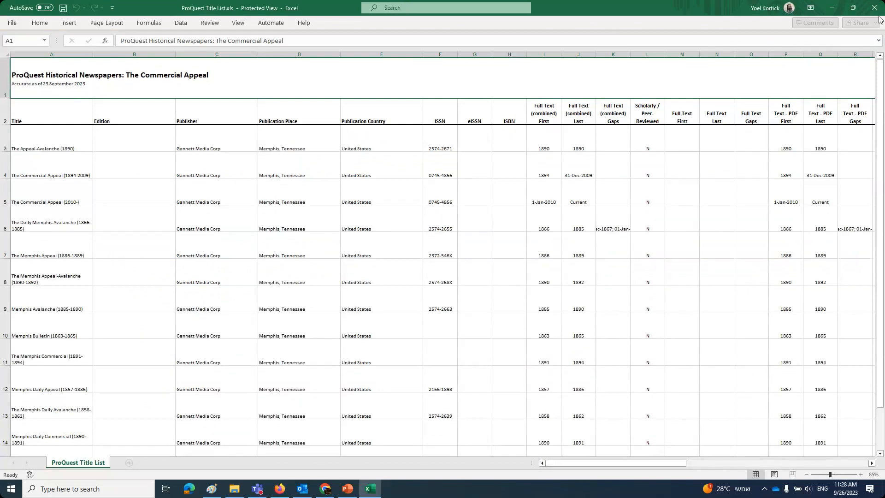
click(877, 12)
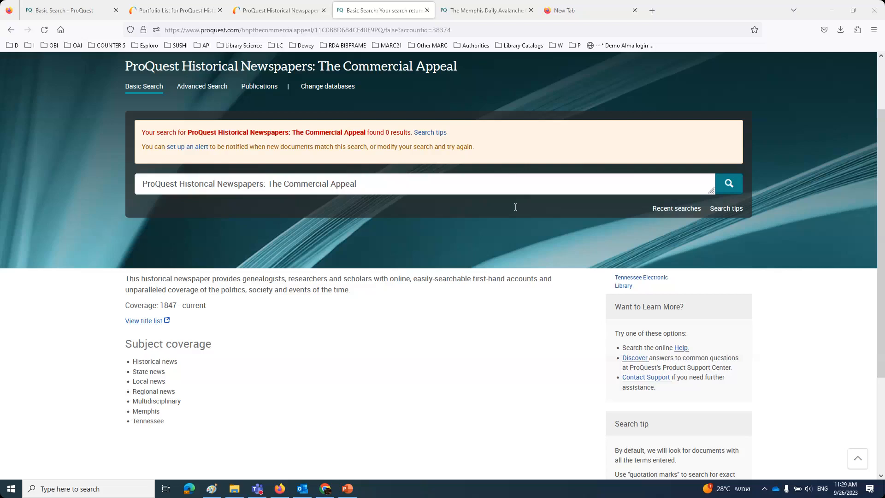
Switch to the PowerPoint presentation and look through the slides on ordering a resource of type "subscription"
click(348, 490)
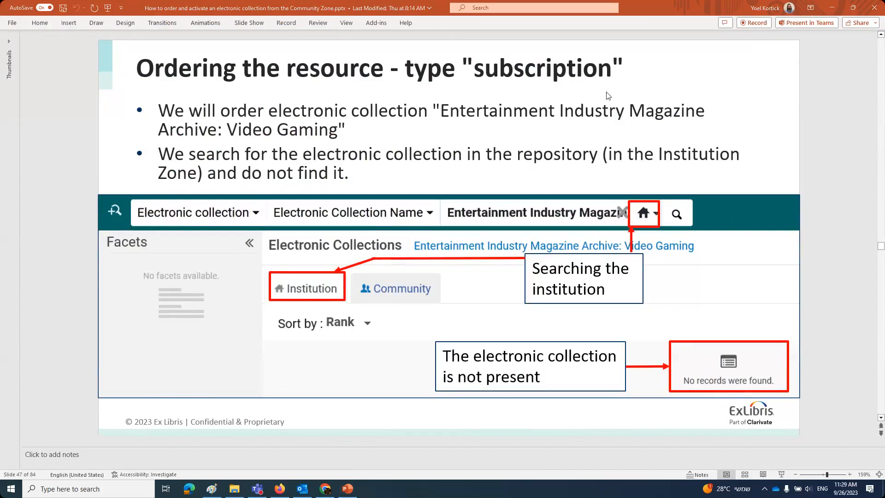
scroll(608, 142, down, 3)
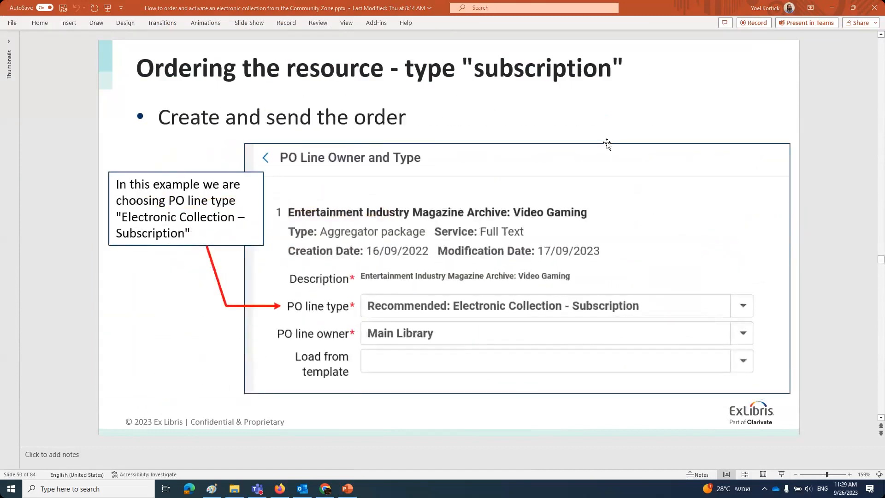
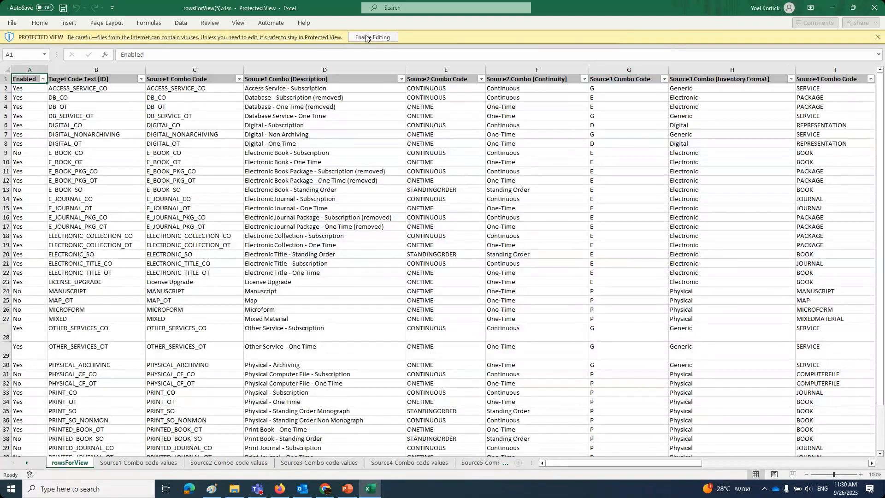
Enable editing of the rowsForView(5).xlsx workbook and check the available Source2 Combo [Continuity] values without filtering
click(365, 34)
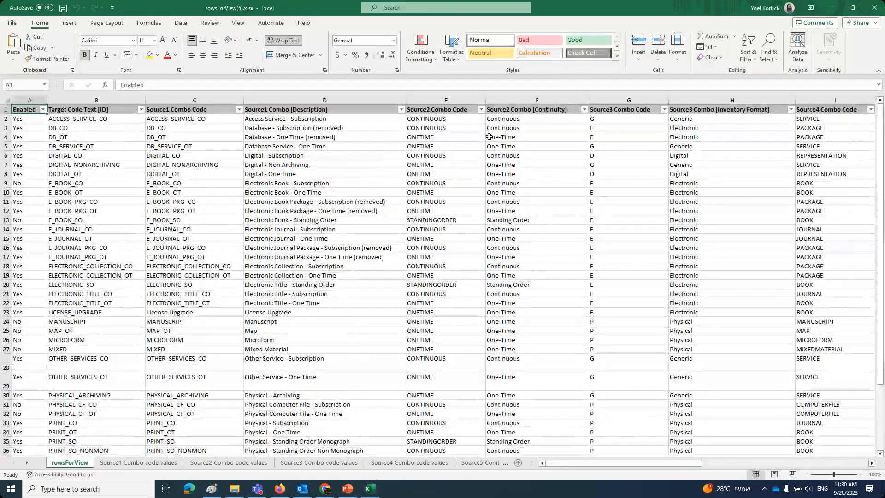
click(584, 110)
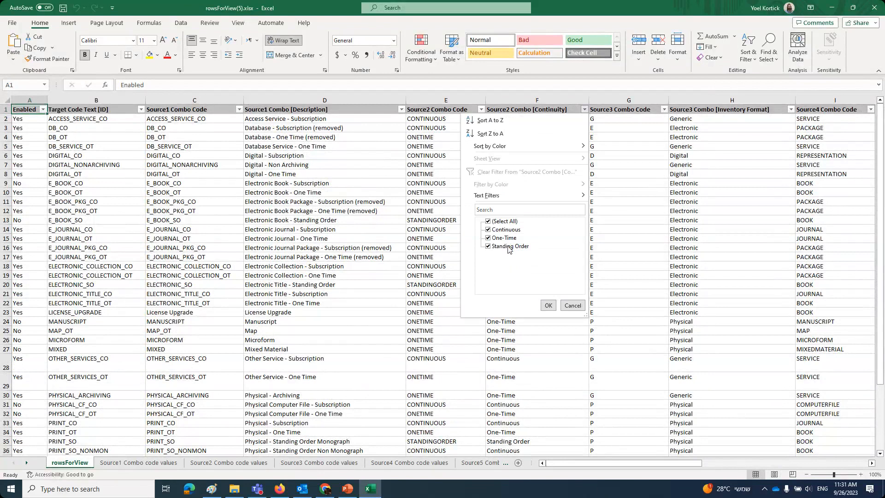
click(572, 306)
click(618, 119)
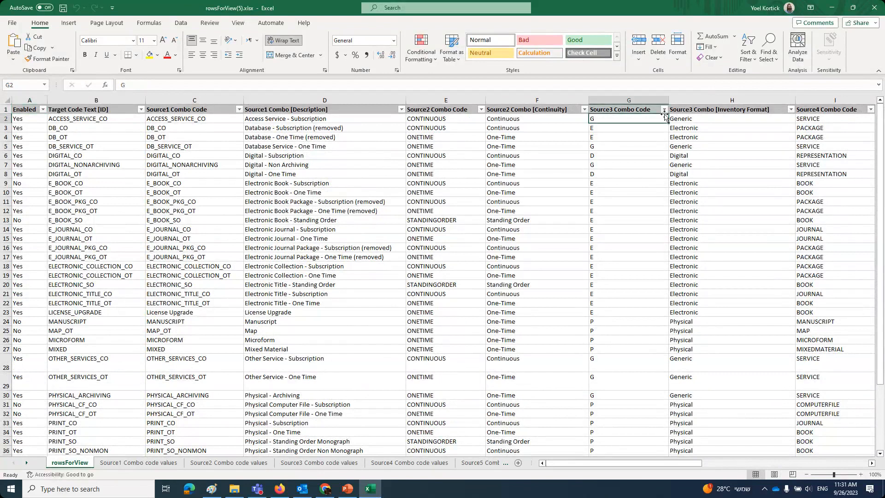
Filter the Source3 Combo [Inventory Format] column to show only Electronic and Physical rows
click(791, 111)
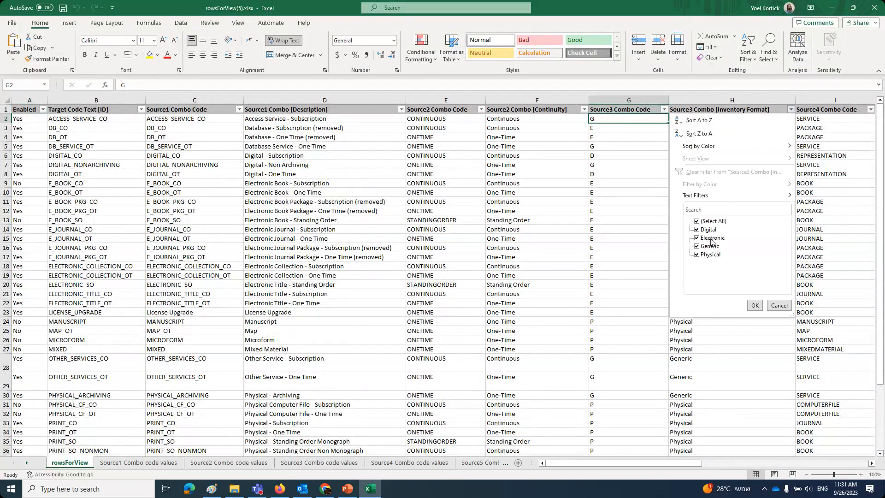
click(698, 221)
click(697, 238)
click(698, 254)
click(754, 305)
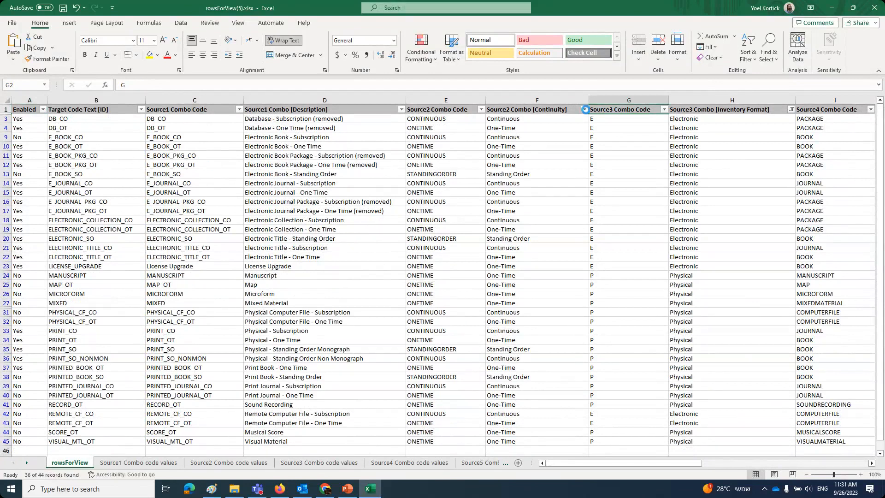
Exclude Standing Order from the Source2 Combo [Continuity] filter, keeping Continuous and One-Time
click(585, 110)
click(488, 246)
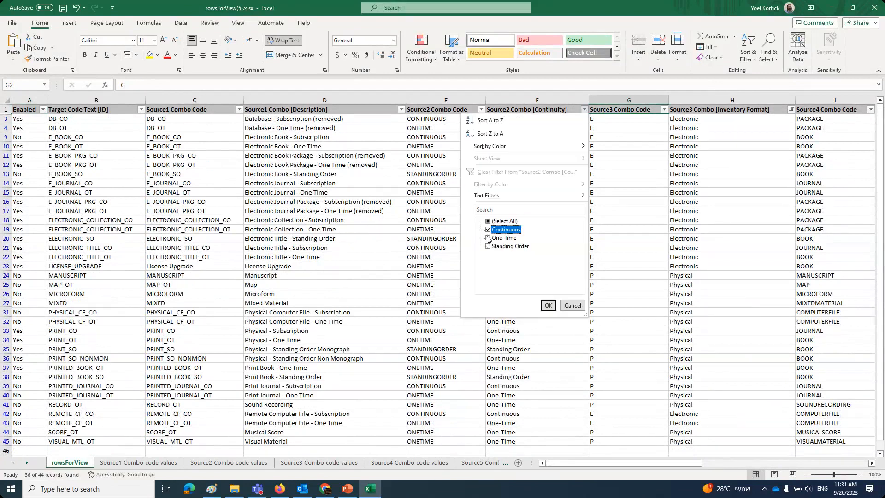
click(548, 306)
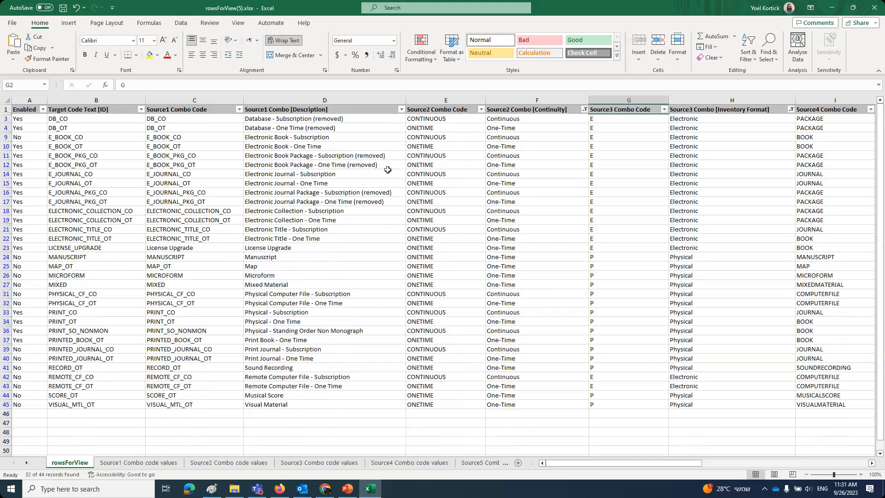
Examine the electronic book, collection and journal PO line types, and close the workbook without saving changes
click(314, 137)
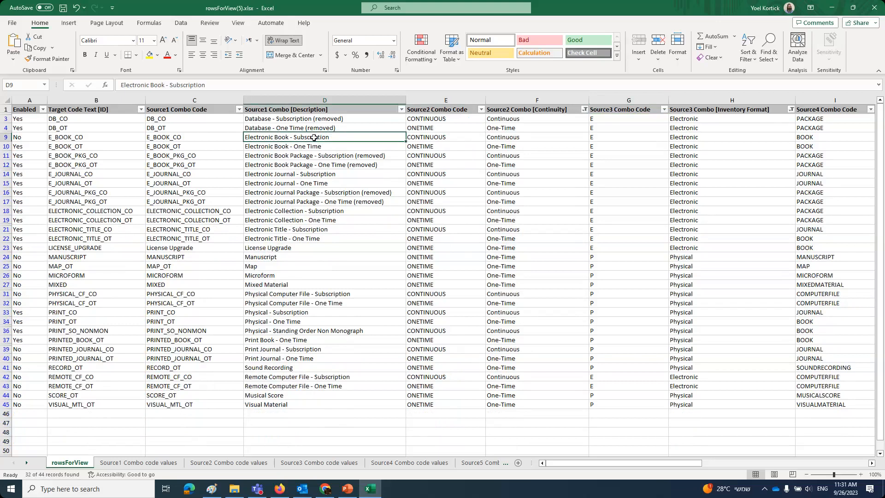
click(325, 214)
click(314, 174)
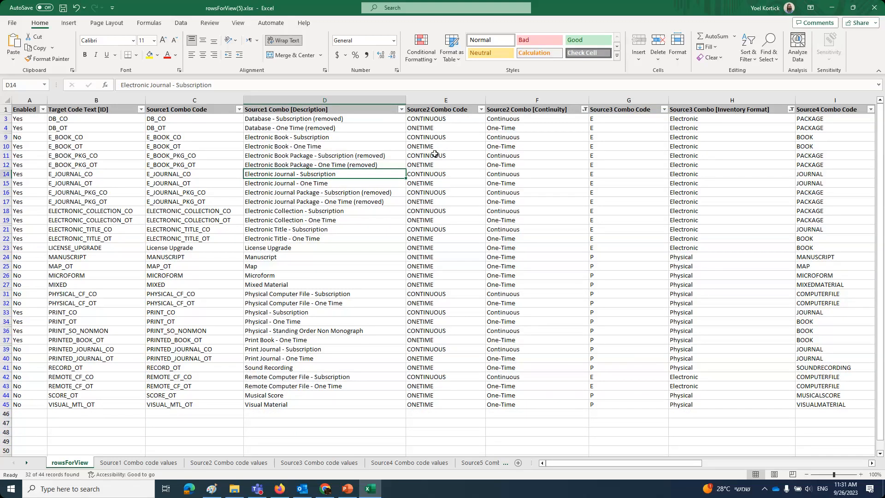
click(875, 7)
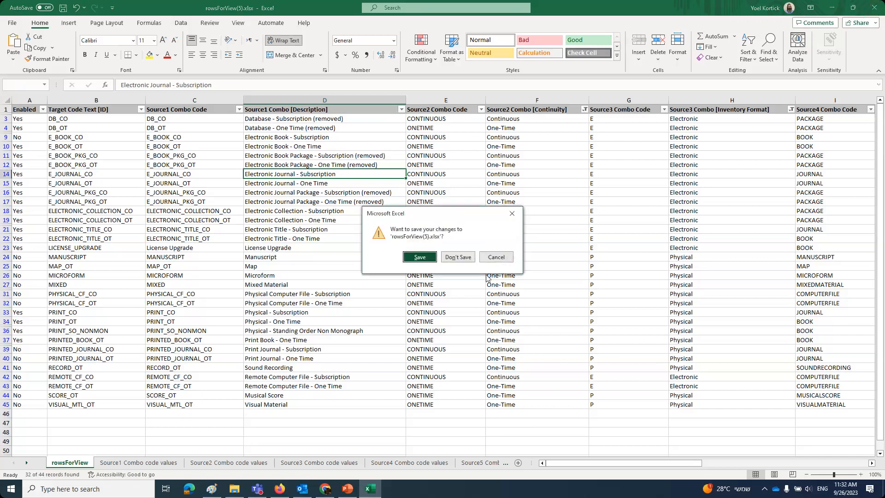
click(458, 256)
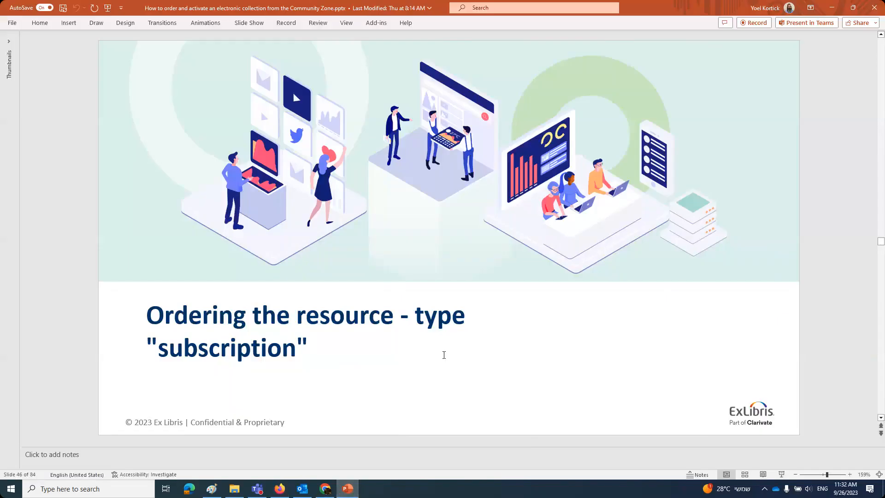
Copy the collection name "Entertainment Industry Magazine Archive: Video Gaming" from the presentation's next slide
scroll(444, 355, down, 1)
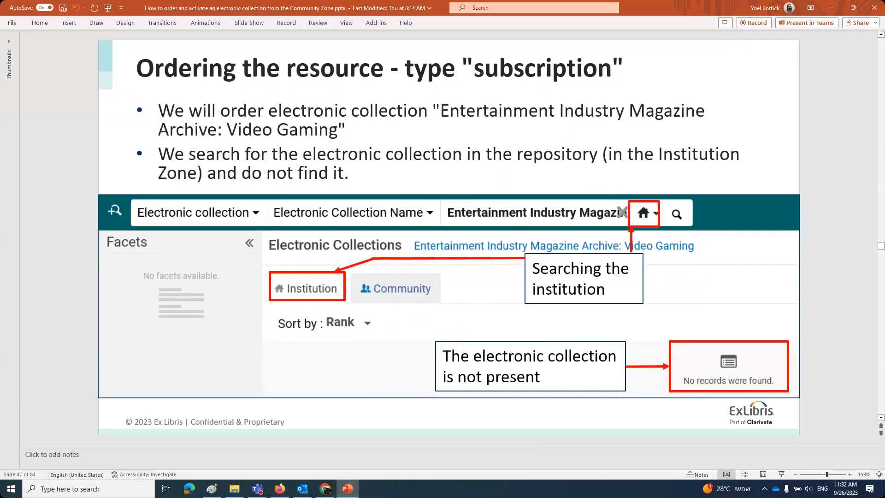
click(441, 112)
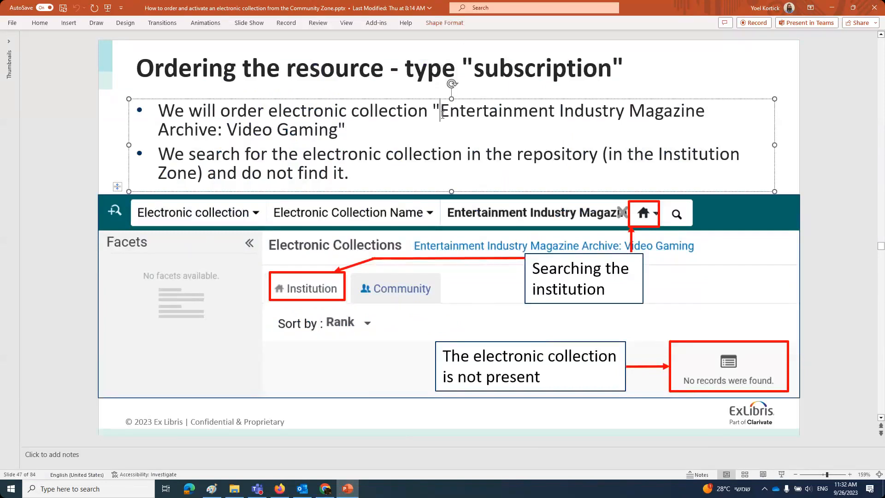
drag(441, 126, 339, 138)
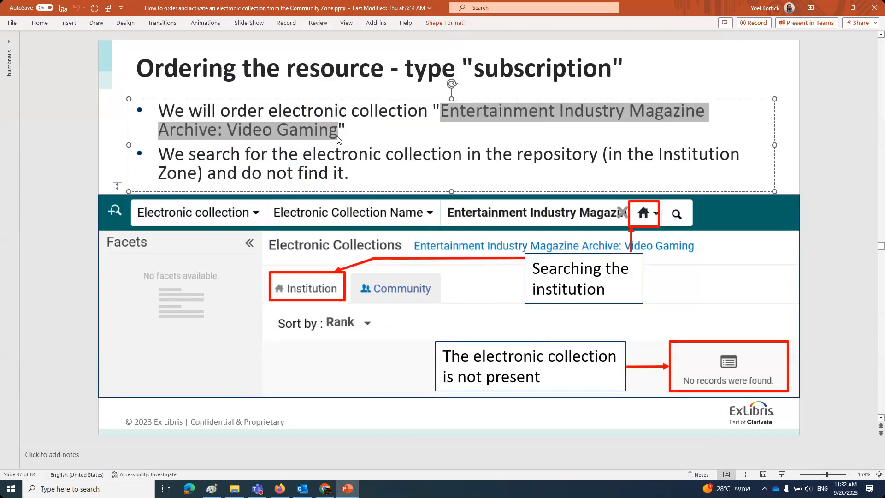
click(301, 490)
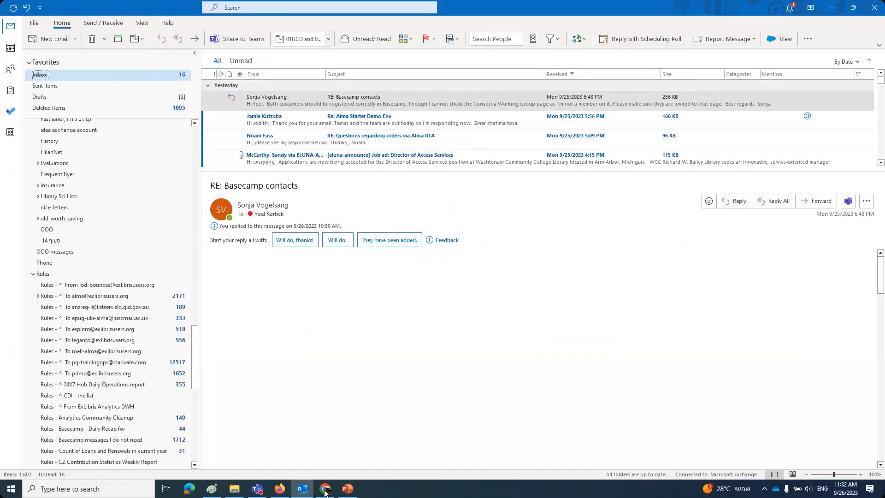
click(875, 7)
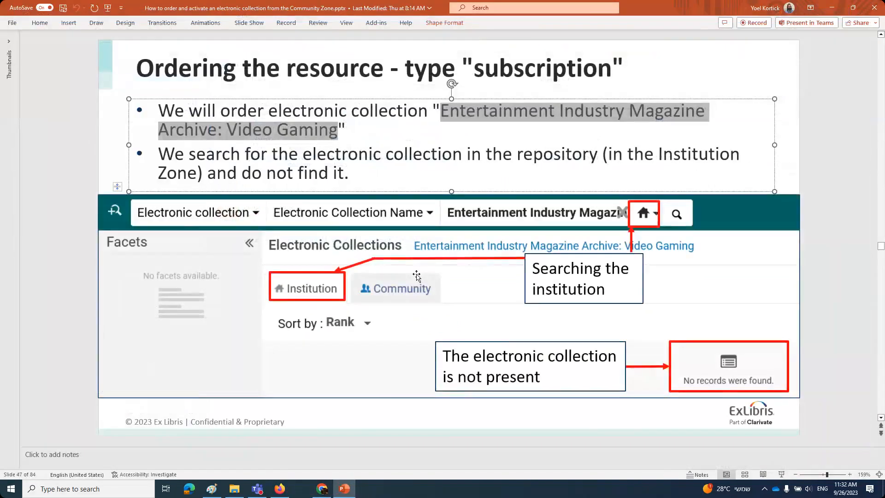
Switch to Alma in Firefox, cancel the pending process and leave the PO Line Type mapping table for the Alma home page
click(280, 489)
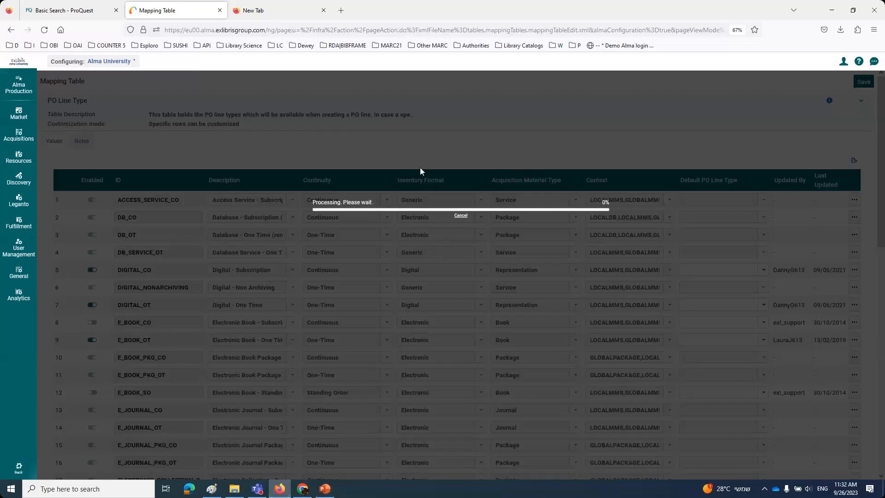
click(463, 215)
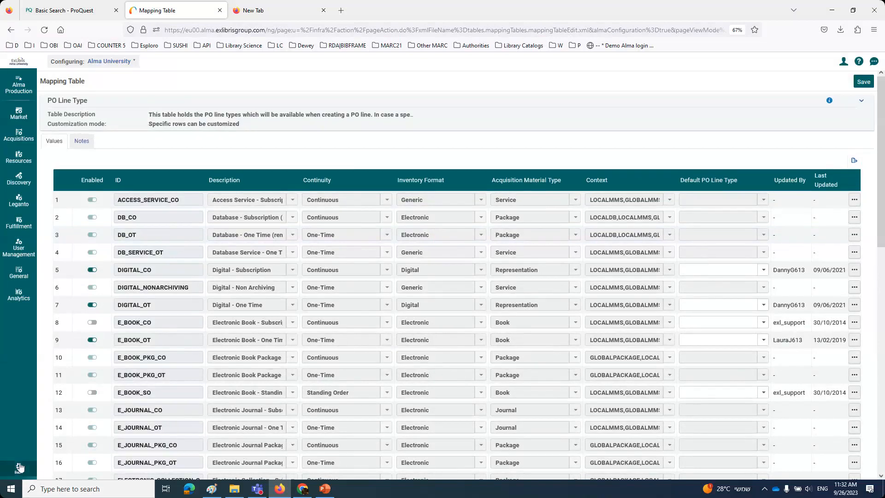
click(20, 465)
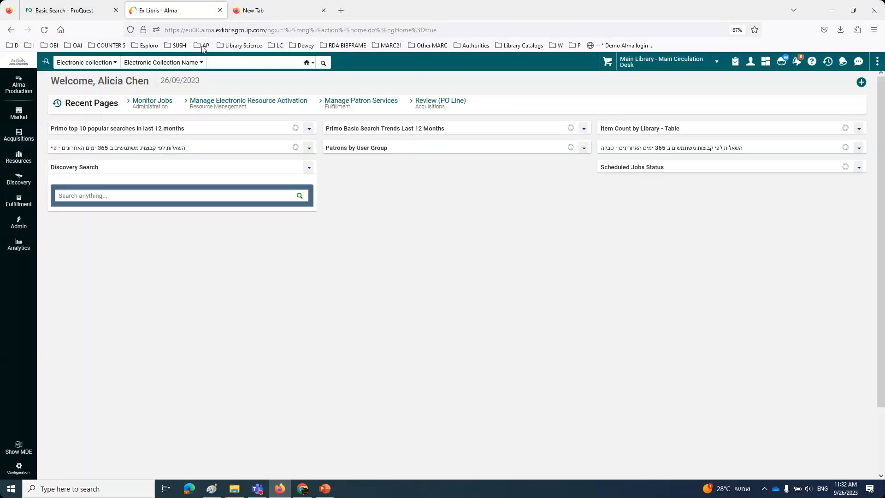
Search the institution's electronic collections by name for "Entertainment Industry Magazine Archive: Video Gaming", and change the search scope to Community
click(231, 60)
key(ctrl+v)
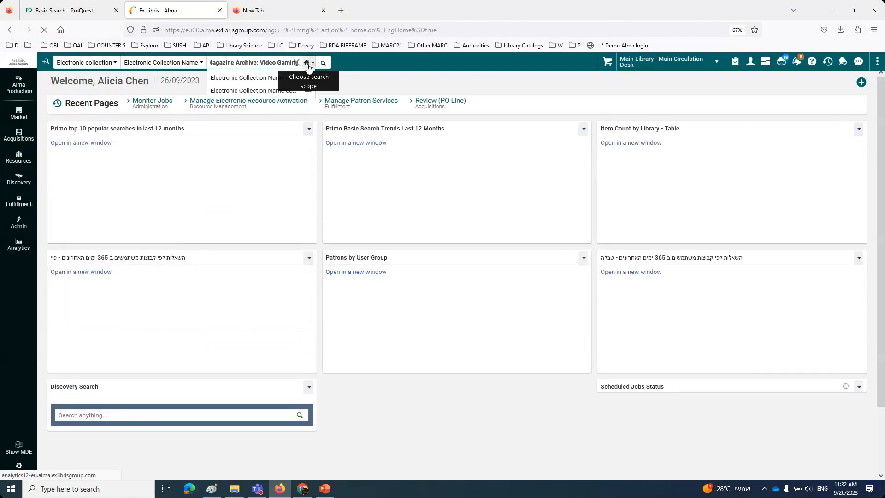
click(323, 64)
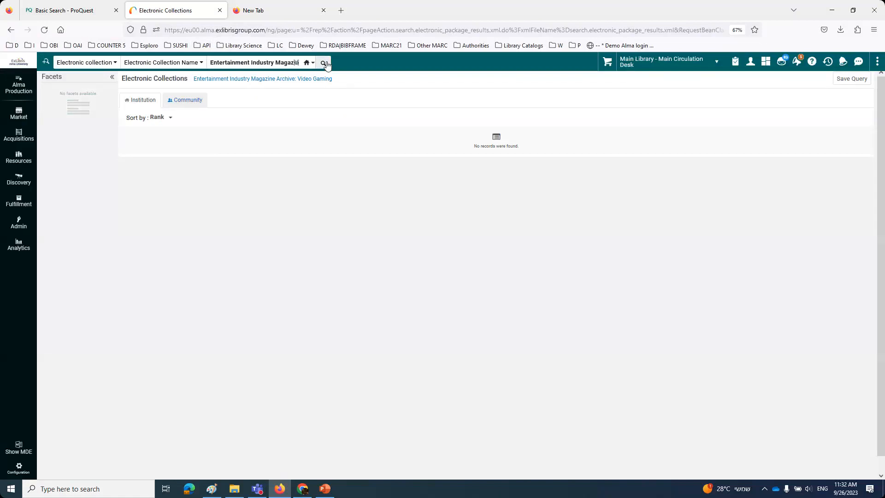
click(313, 66)
click(323, 121)
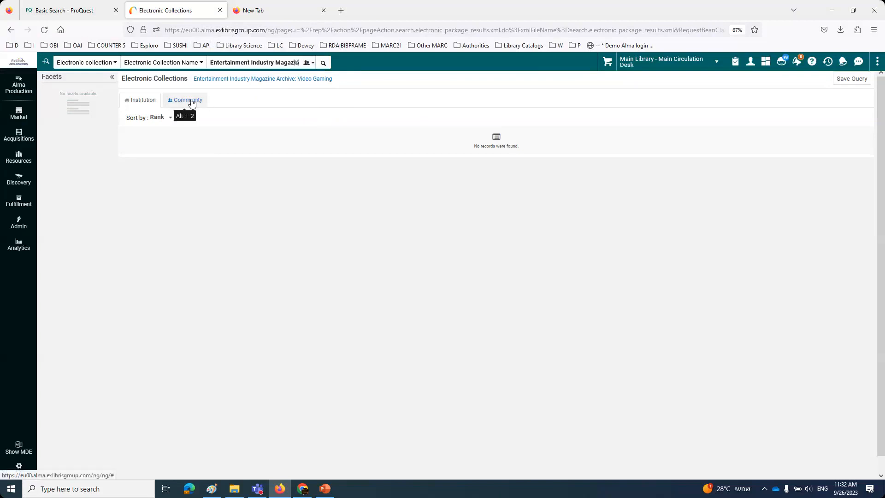
Order the collection from the Community search results, creating a PO line of type Electronic Collection - Subscription owned by Main Library
click(323, 63)
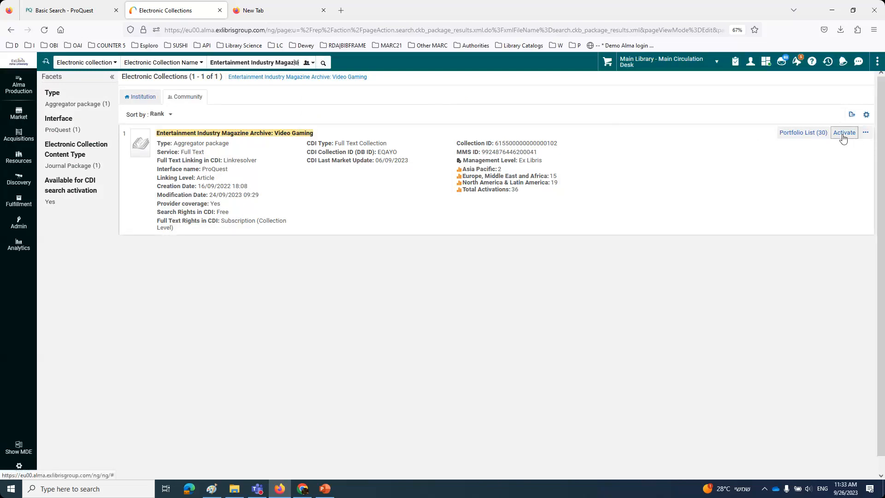
click(868, 133)
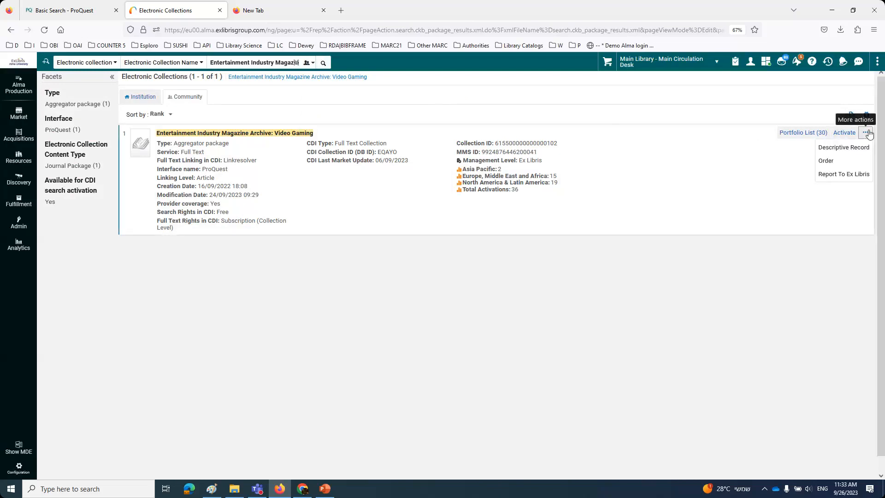
click(827, 161)
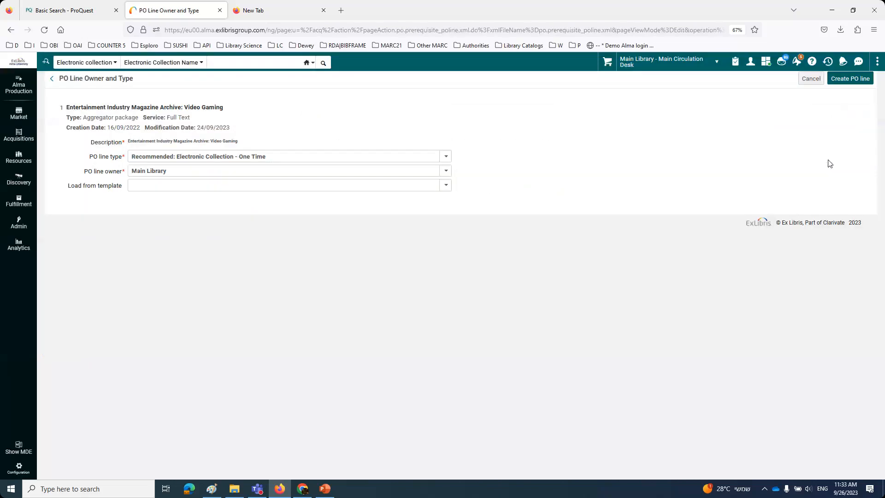
click(275, 156)
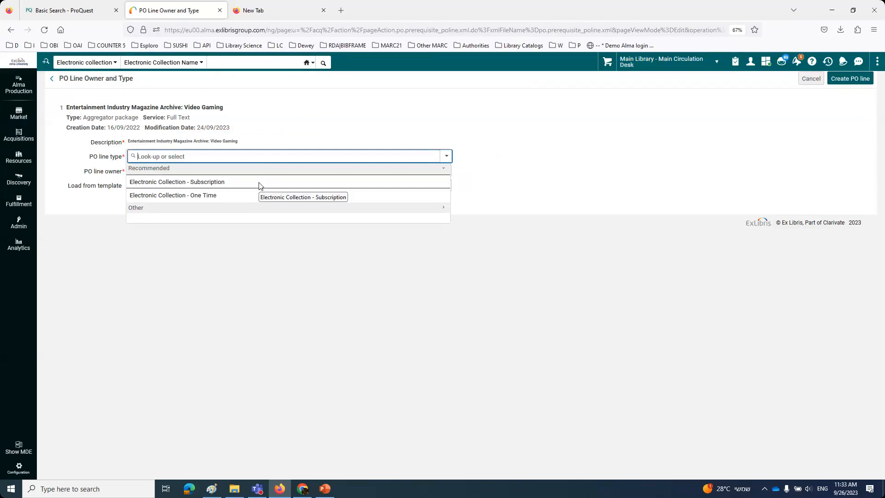
click(259, 183)
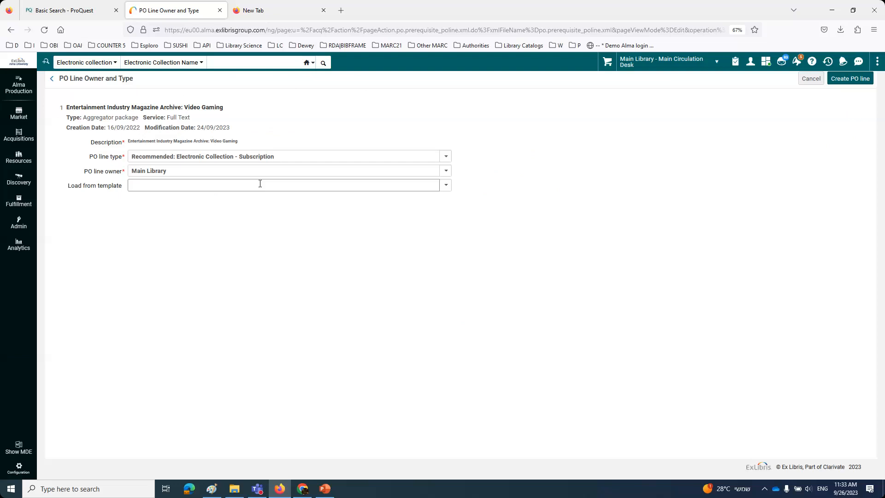
click(858, 79)
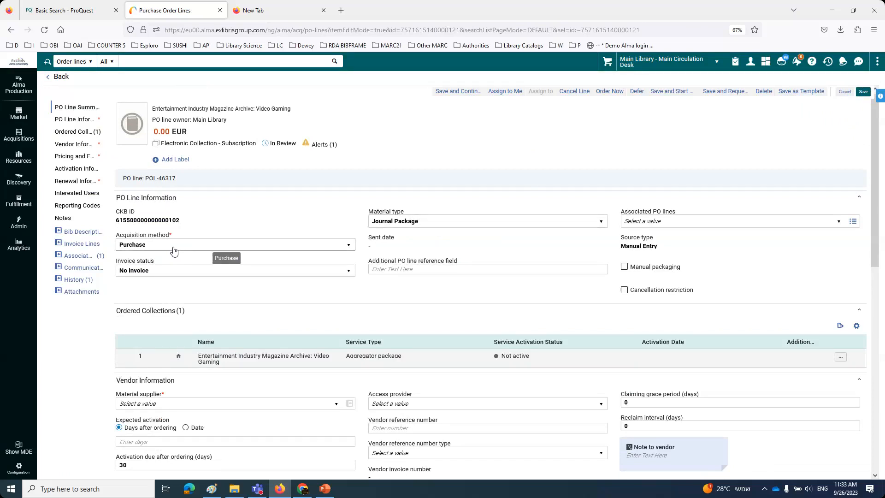
Set the PO line's material supplier to ProQuest LLC with PROQUEST_ACCOUNT and its access provider to A. Chen Publishing/ACHEN
scroll(174, 250, down, 2)
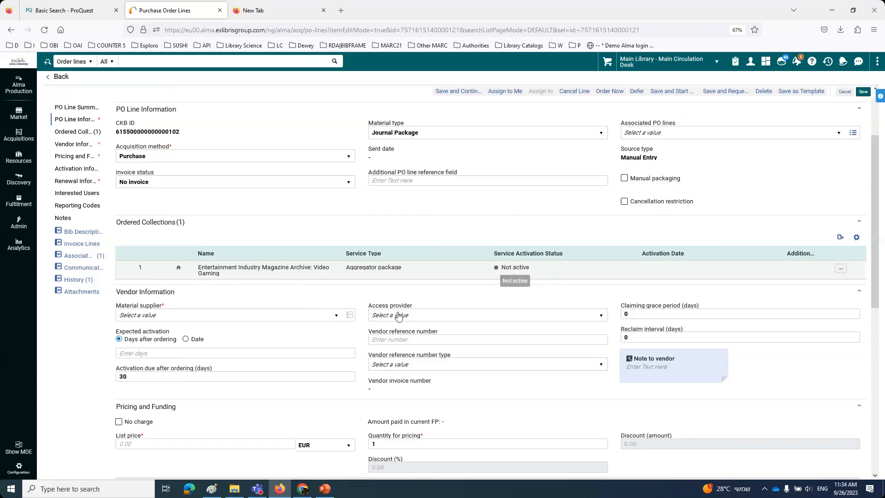
click(320, 317)
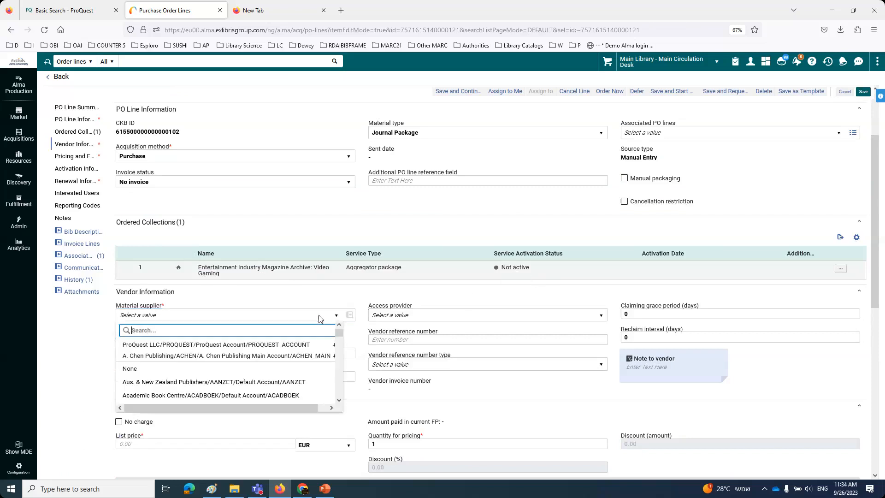
click(299, 346)
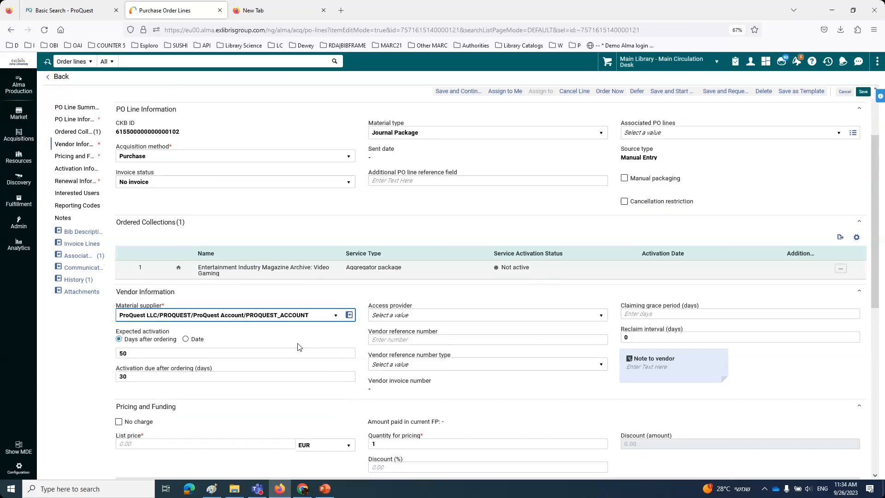
click(428, 318)
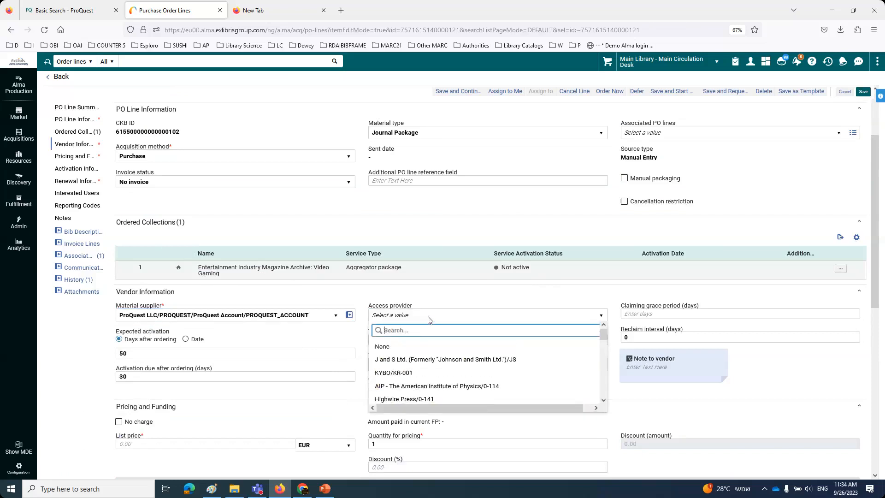
text(chen)
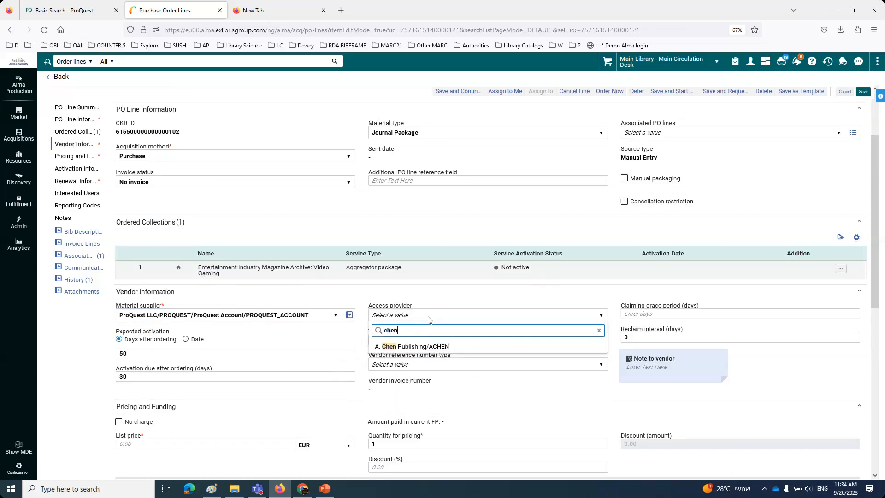
click(415, 347)
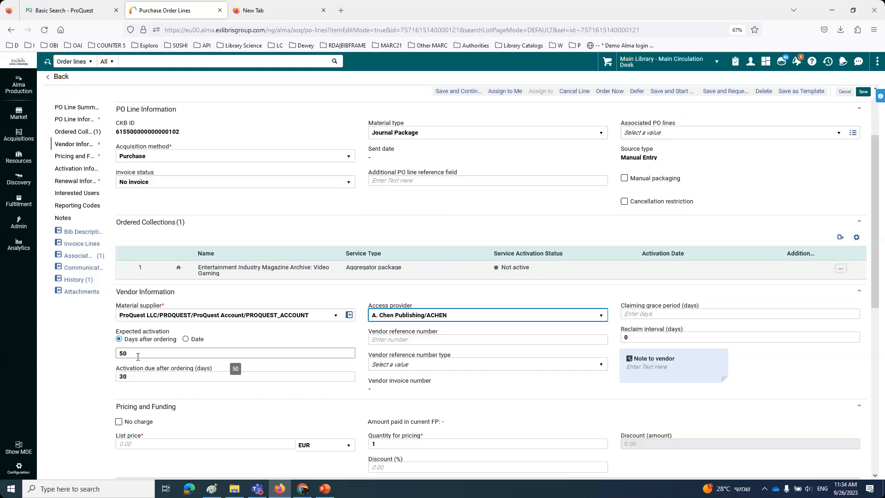
Switch to Chrome and log in to Alma from its bookmark with the saved credentials
click(303, 489)
click(267, 7)
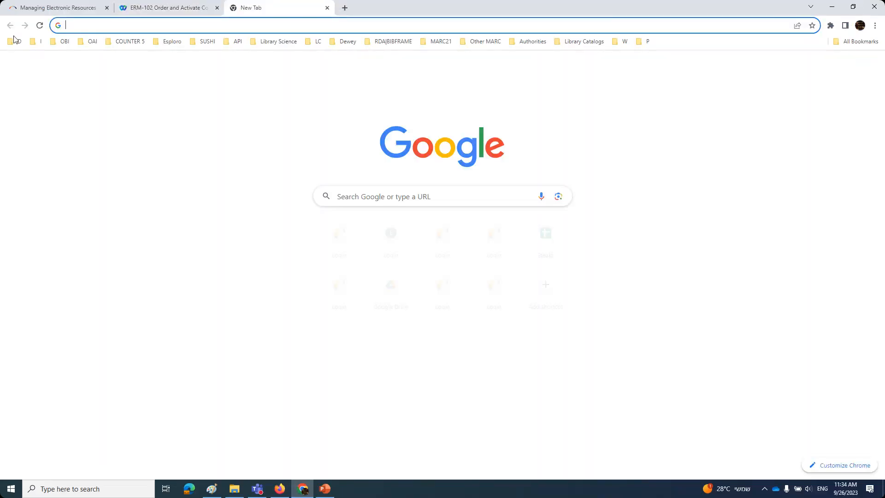
click(16, 41)
mouse_move(42, 75)
click(226, 75)
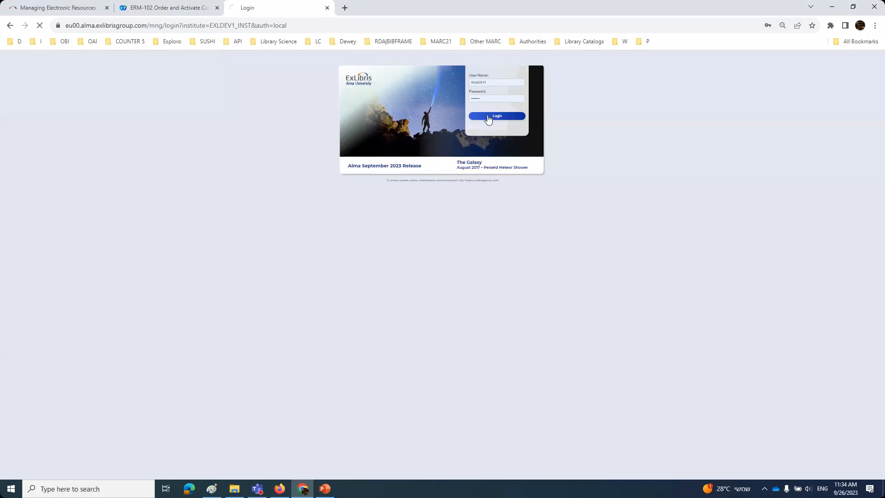
click(489, 118)
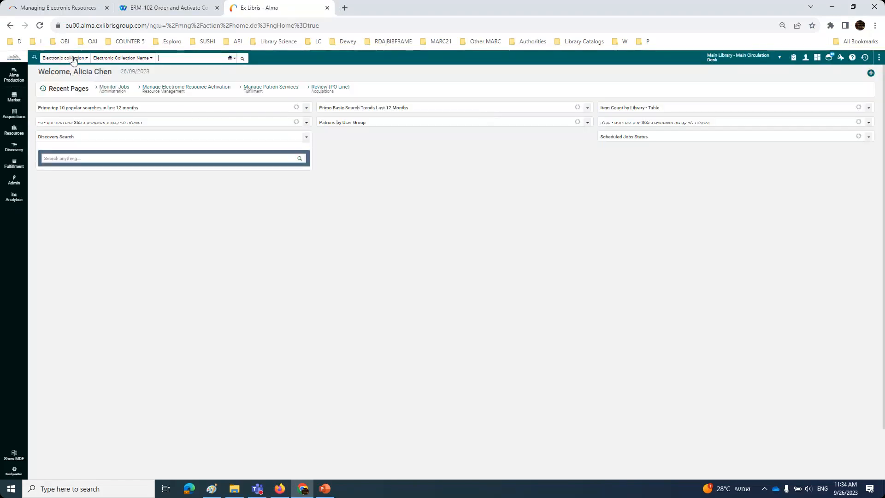
Search the vendors for "proquest" and open the ProQuest LLC vendor record with code PROQUEST
click(73, 59)
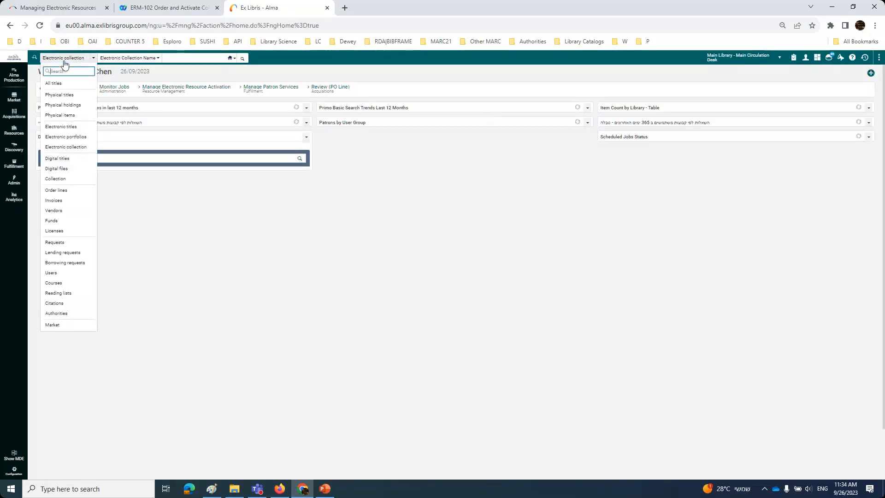
click(56, 210)
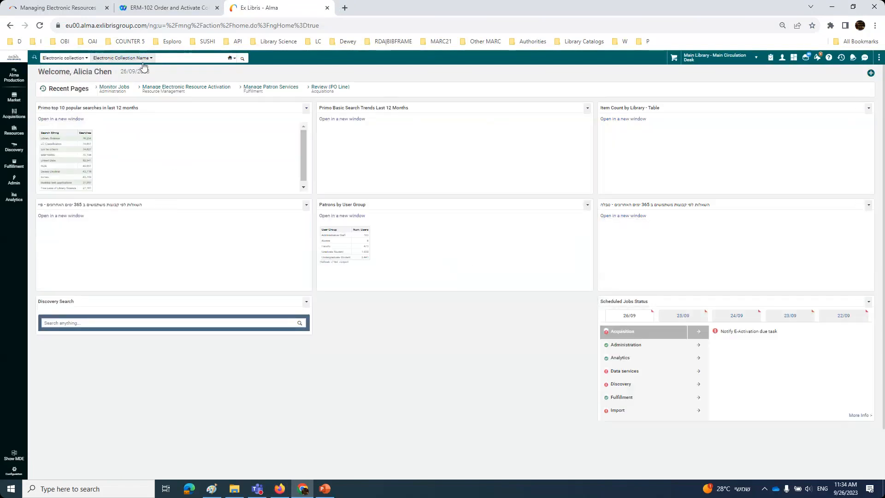
click(68, 62)
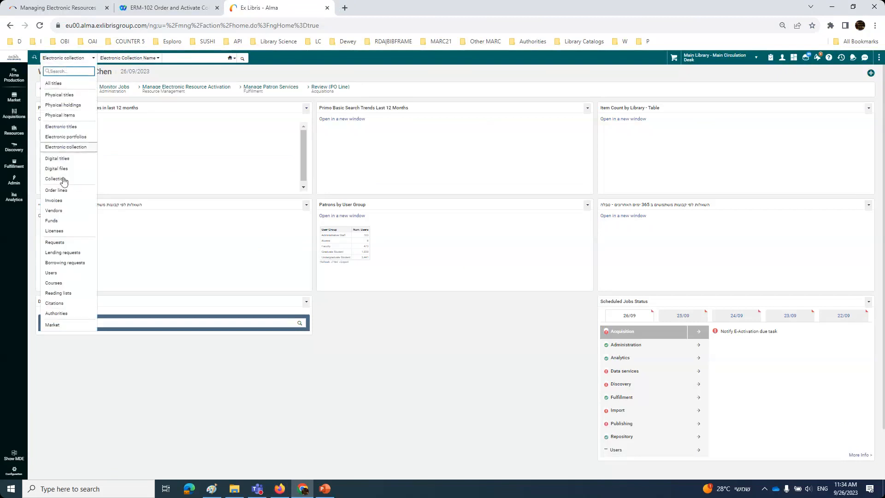
click(81, 210)
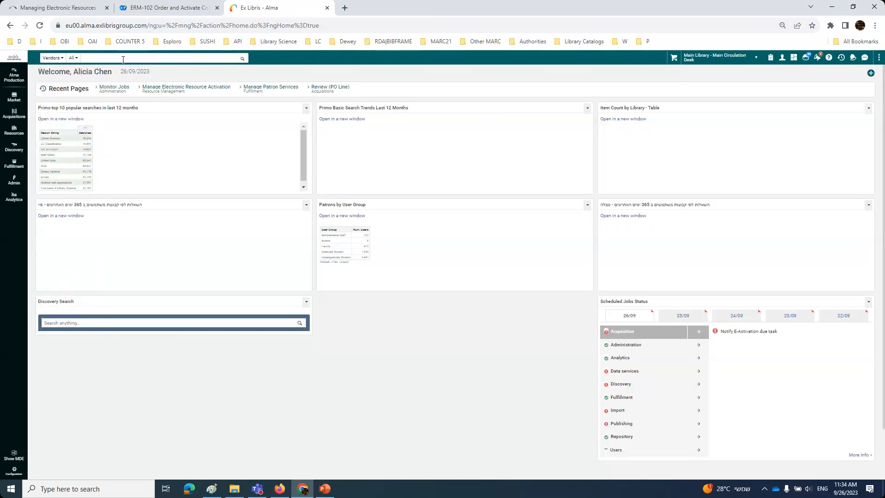
text(proquest)
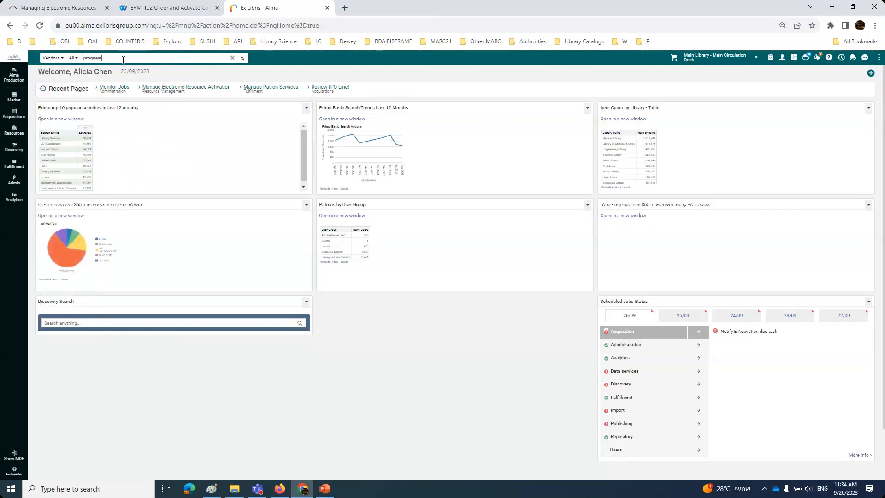
key(Return)
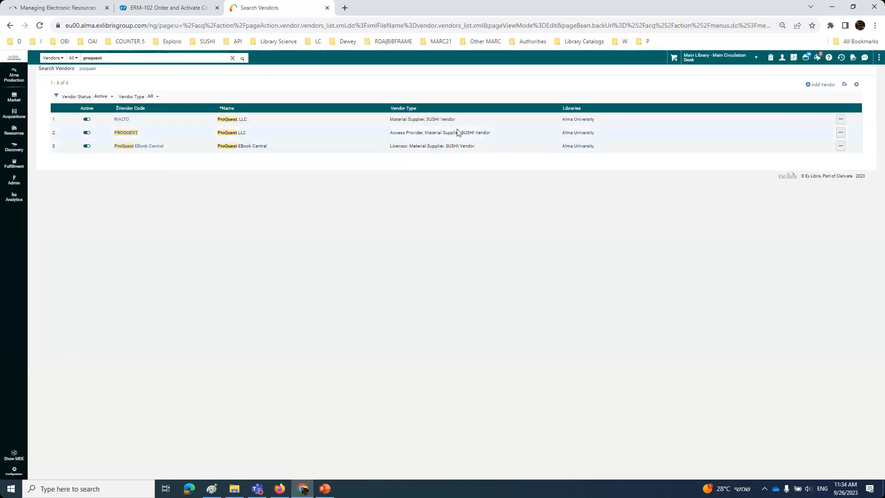
click(126, 133)
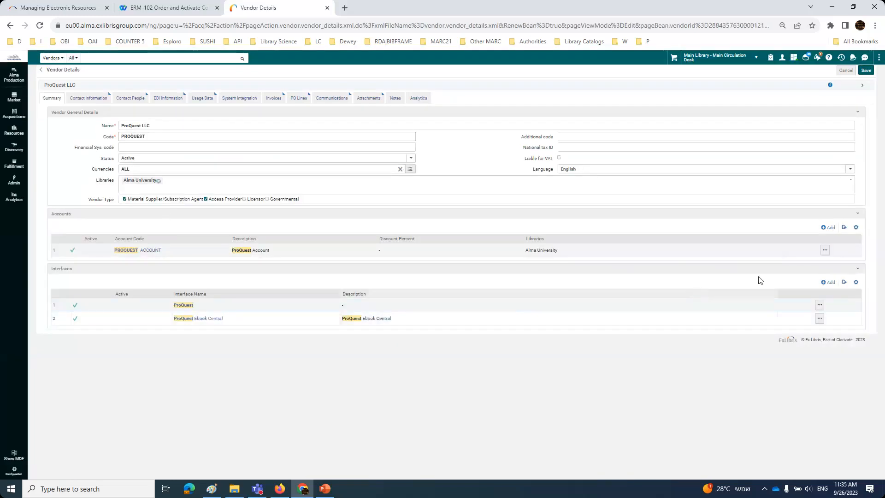
Examine the ProQuest account's contact information and expected activation after ordering, and return to the PO line in Firefox
click(825, 250)
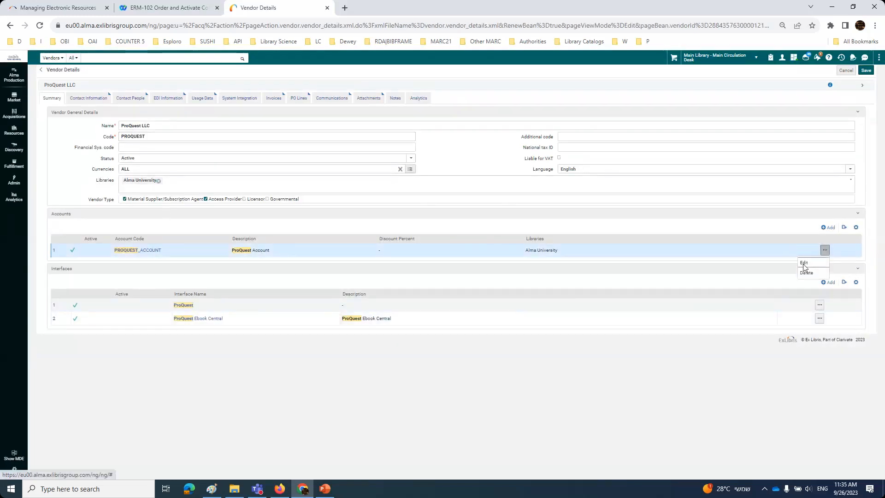
click(804, 263)
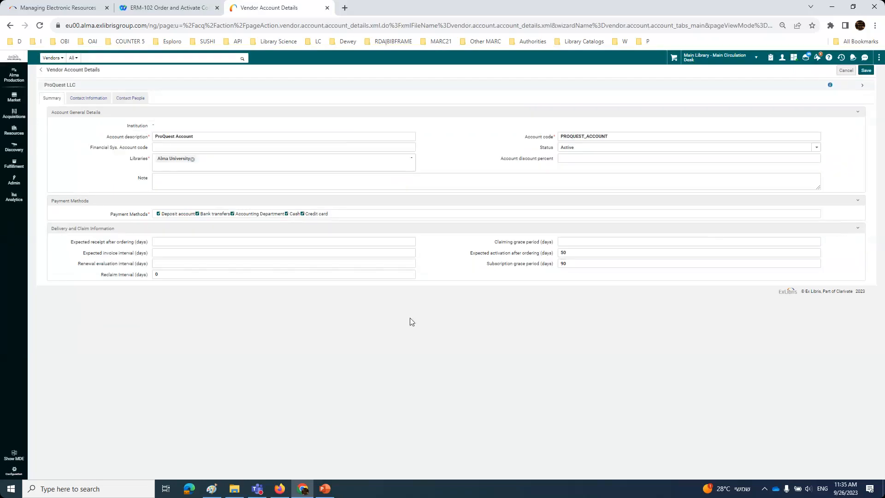
click(89, 101)
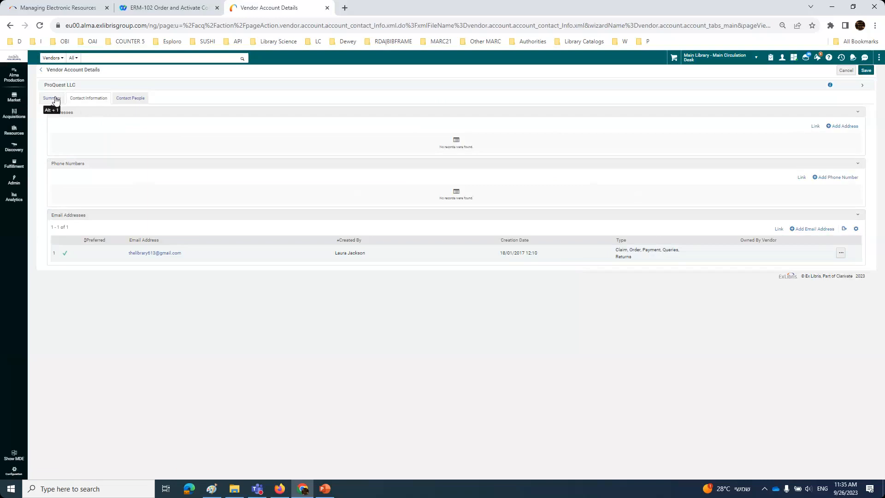
click(55, 97)
key(ctrl+plus)
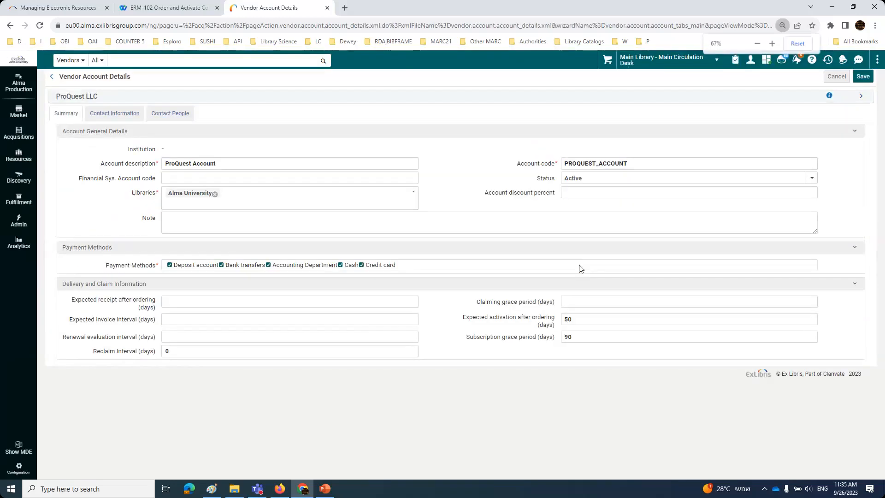
double_click(569, 319)
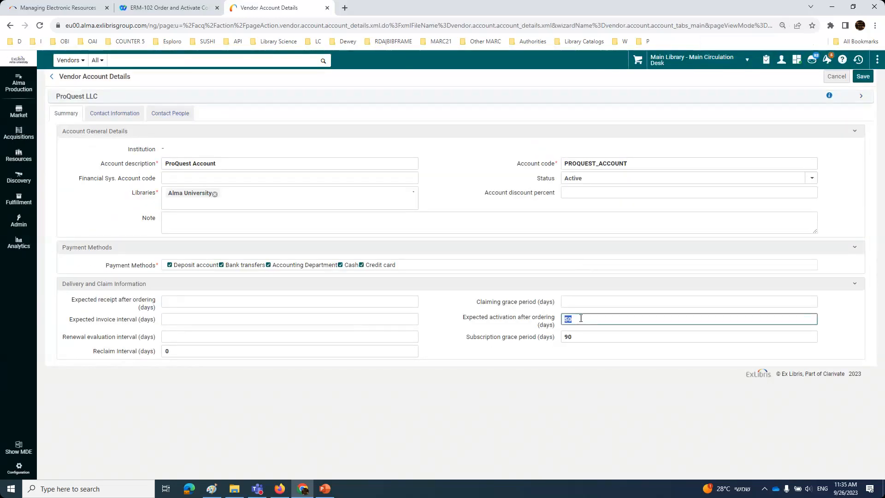
drag(466, 318, 558, 329)
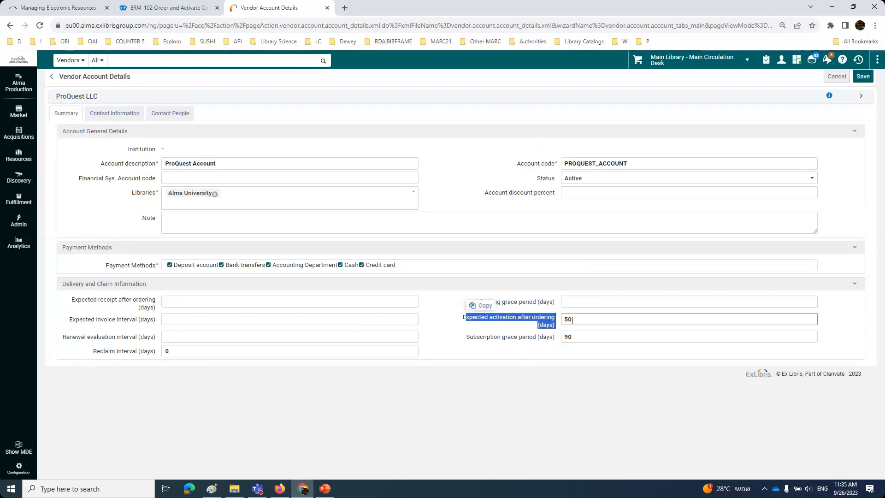
mouse_move(572, 320)
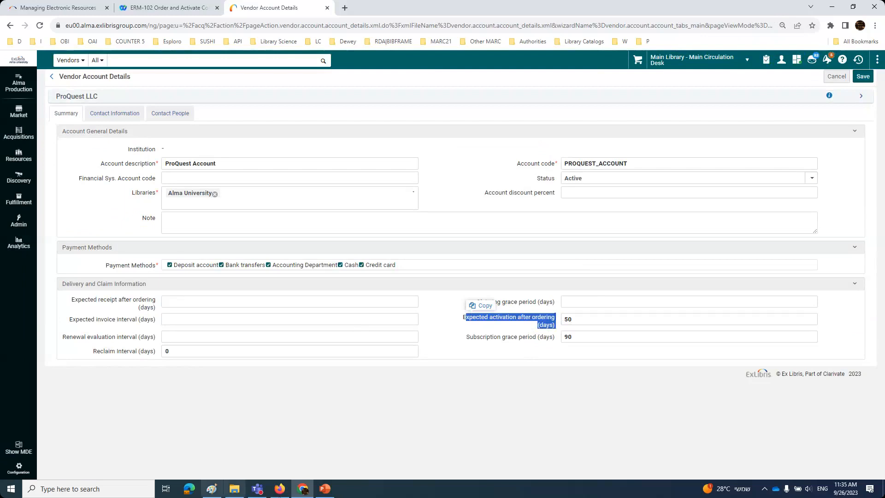
click(285, 491)
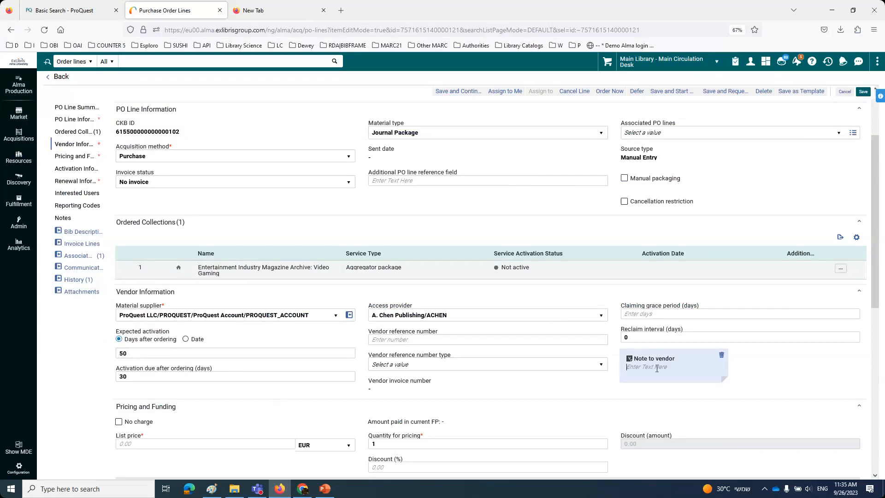
text(We may need)
drag(664, 369, 628, 359)
key(BackSpace)
Set the PO line's list price to 1000 EUR
scroll(257, 383, down, 3)
click(222, 357)
text(1000)
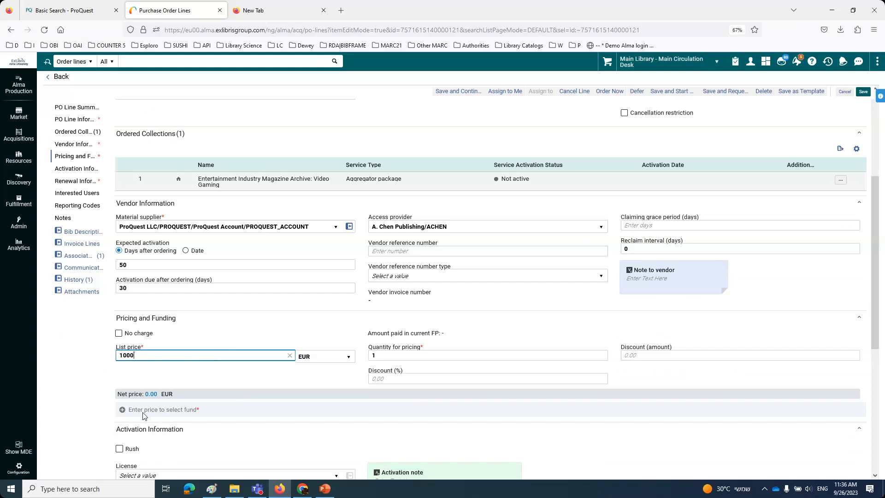
click(85, 385)
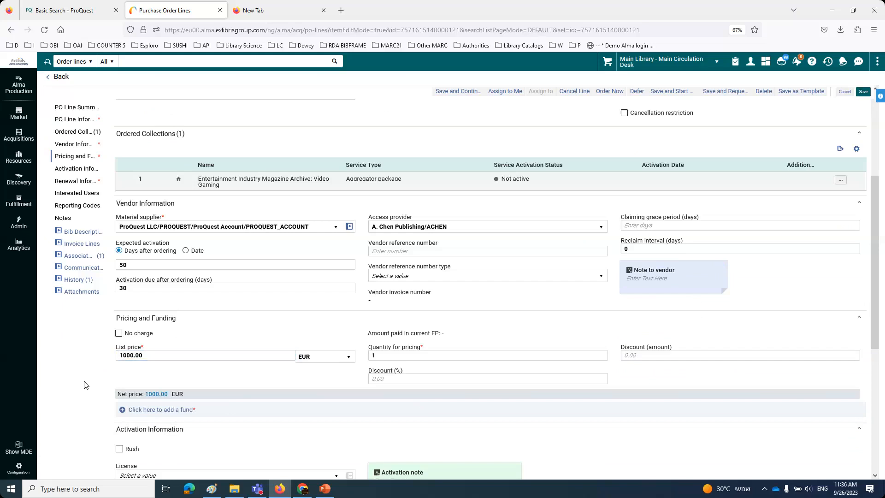
Add the Education EDUCATION fund (01/01/2023 - 31/12/2023) to the PO line, covering 100% of the price, and save it
click(158, 414)
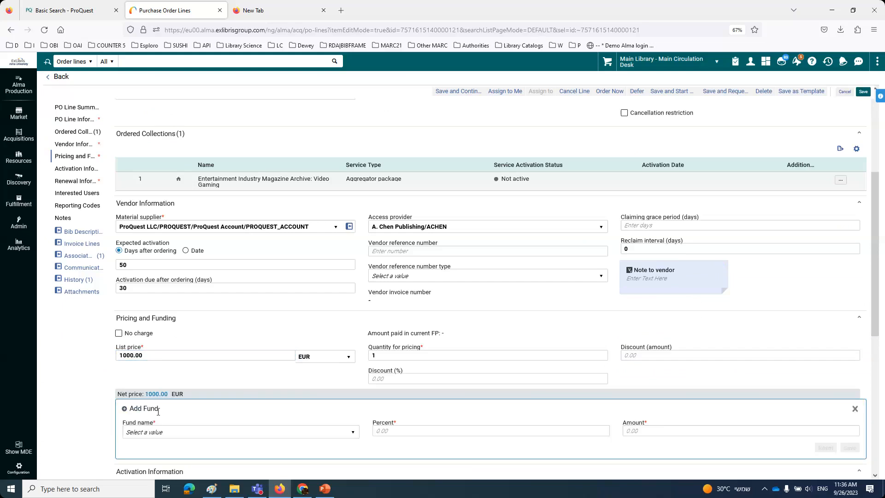
click(158, 432)
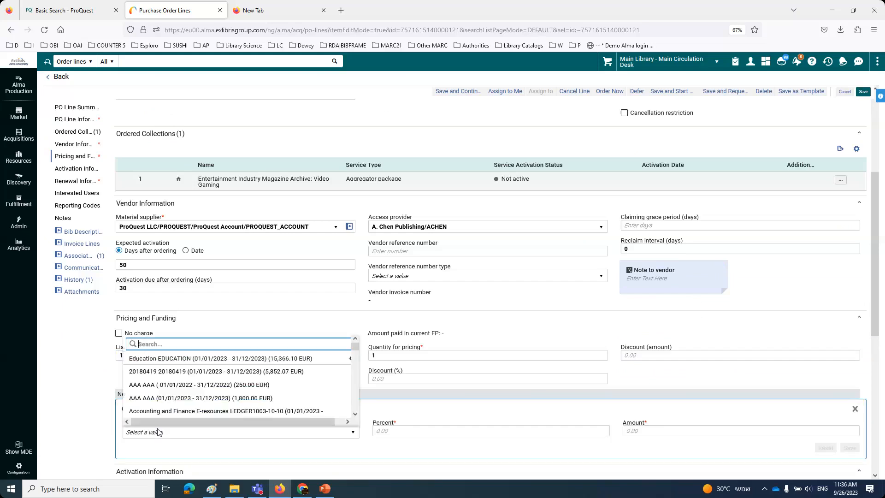
click(157, 359)
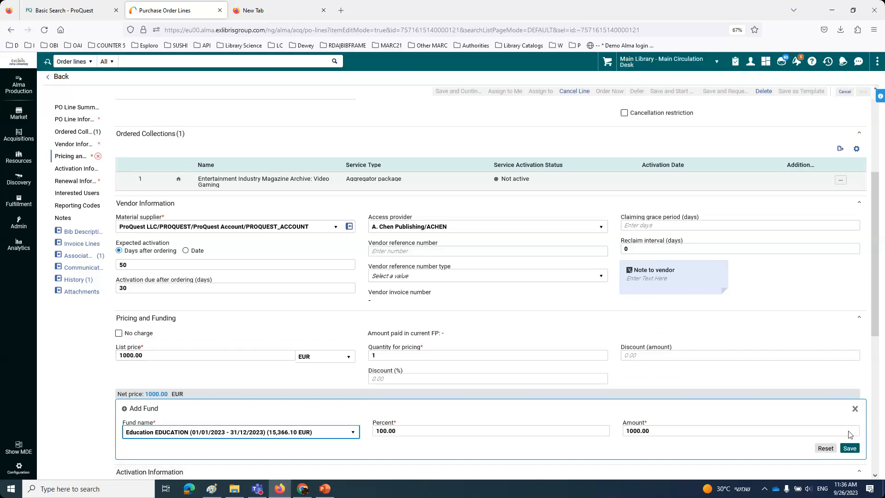
click(849, 448)
Set the PO line's license to ProQuest and add the activation note "May need to check proxy setup"
scroll(122, 285, down, 4)
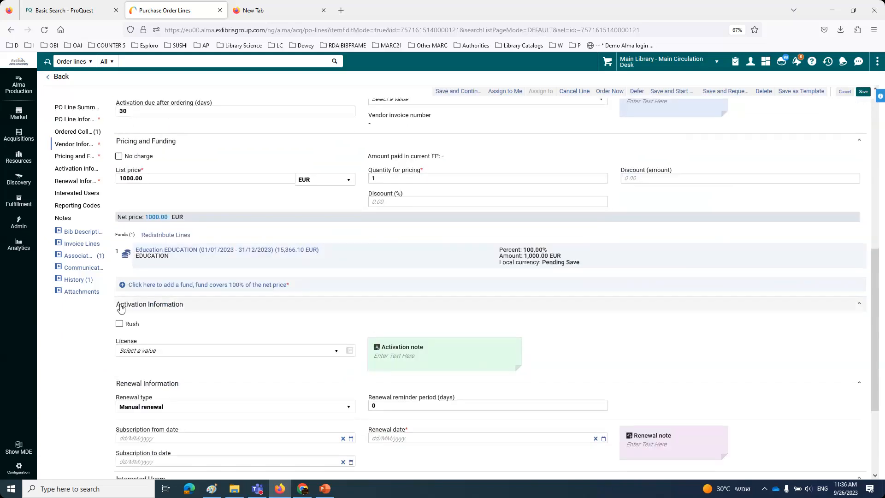
click(150, 352)
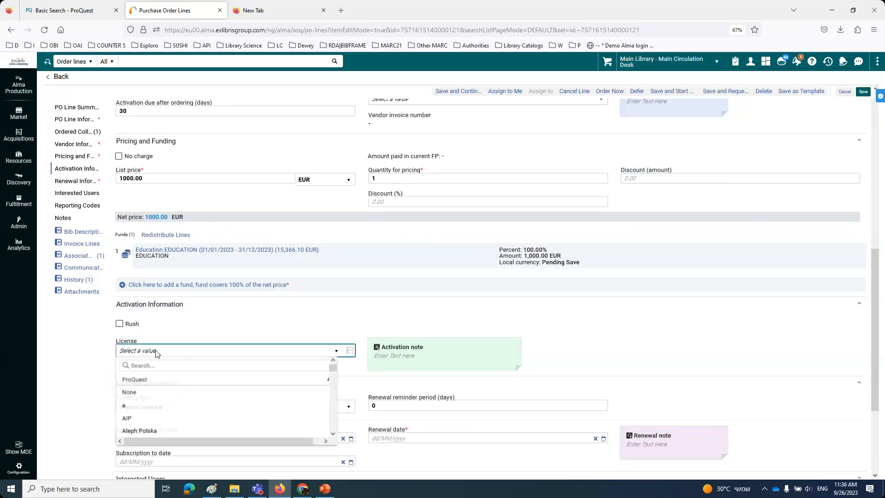
click(152, 385)
scroll(152, 385, down, 3)
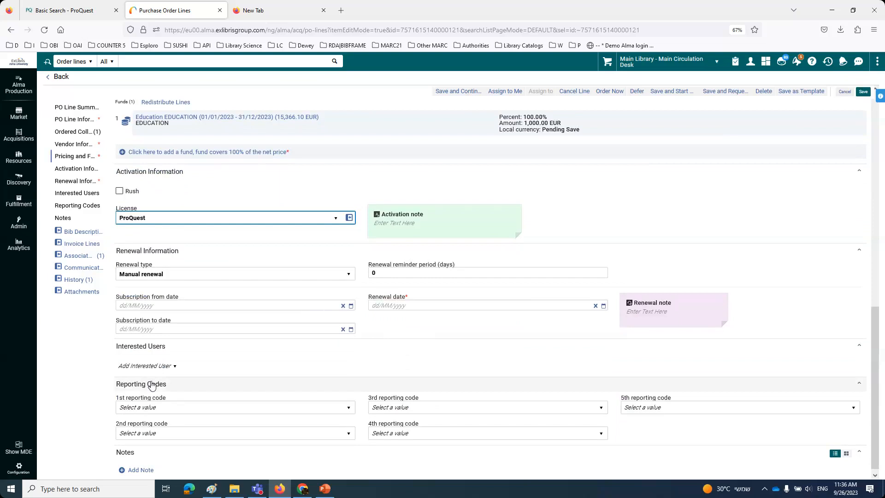
click(391, 228)
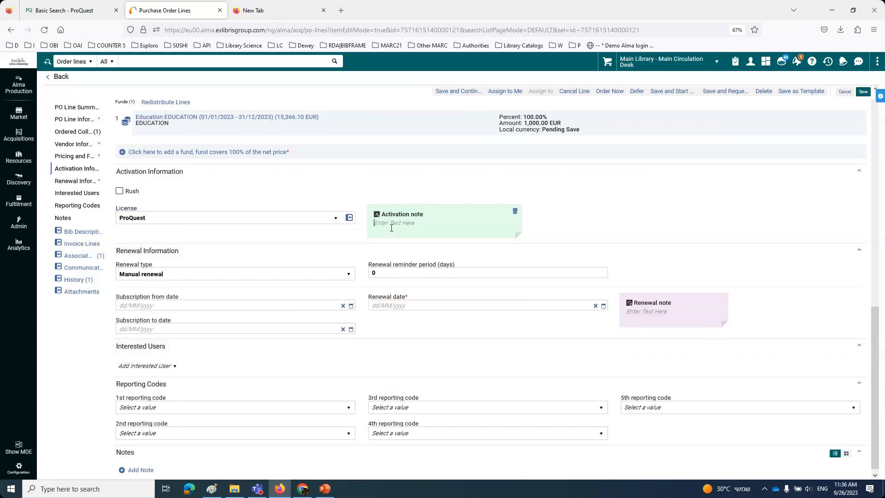
text(May need to check proxy setup)
click(568, 219)
Check the renewal type choices, switch to Chrome, and examine the actions available for the first PO line awaiting manual renewal
click(203, 275)
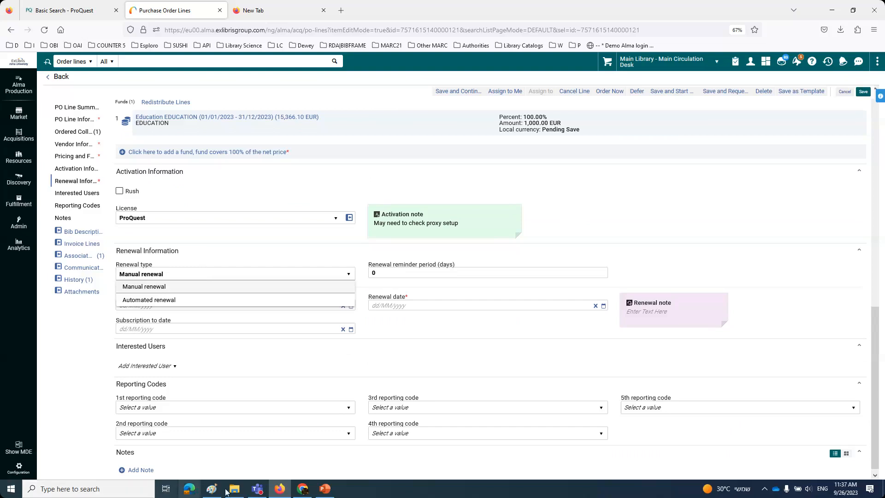
click(303, 489)
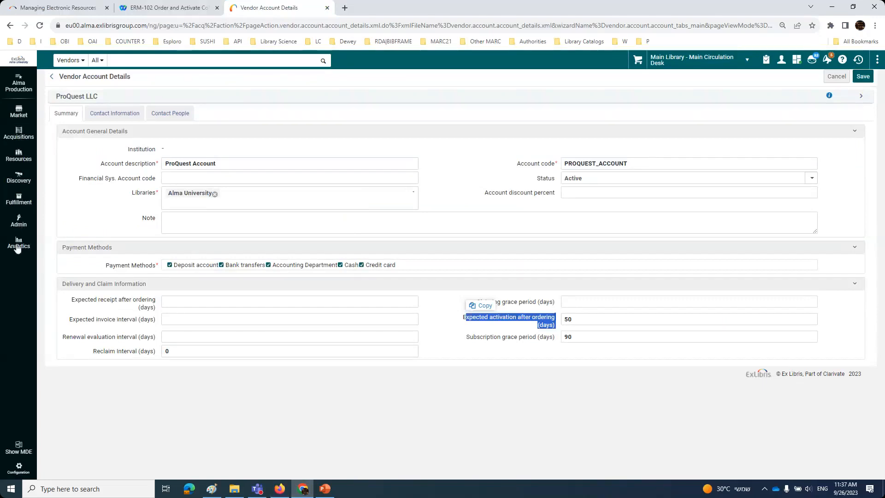
click(18, 134)
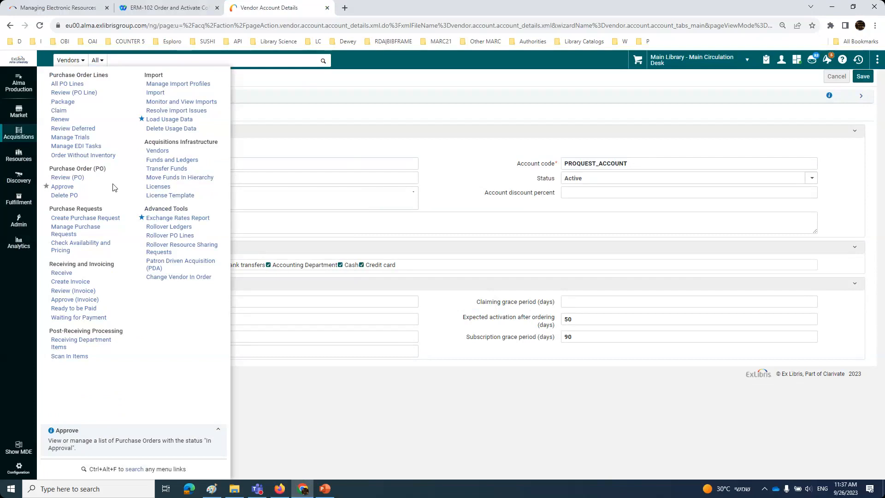
click(17, 86)
text(n)
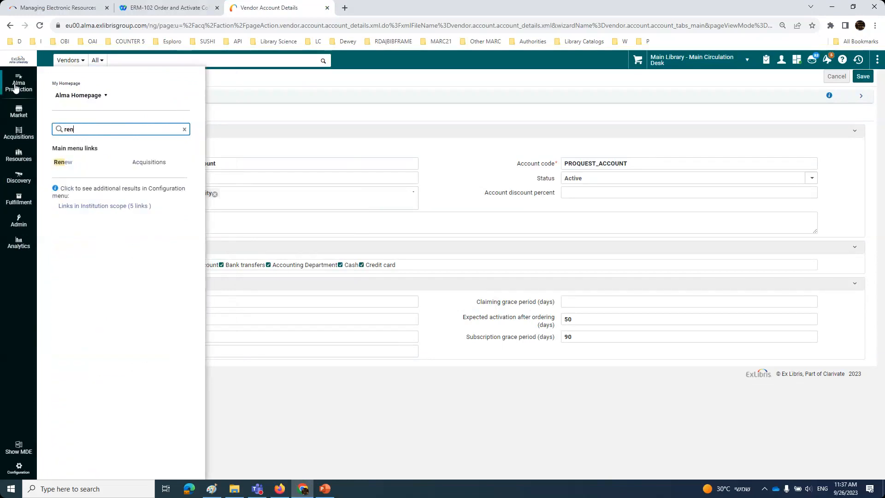
click(66, 165)
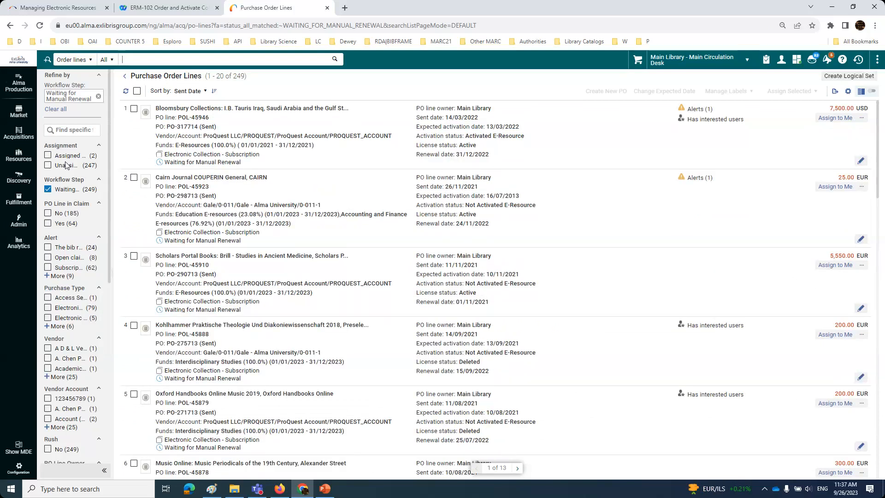
click(862, 119)
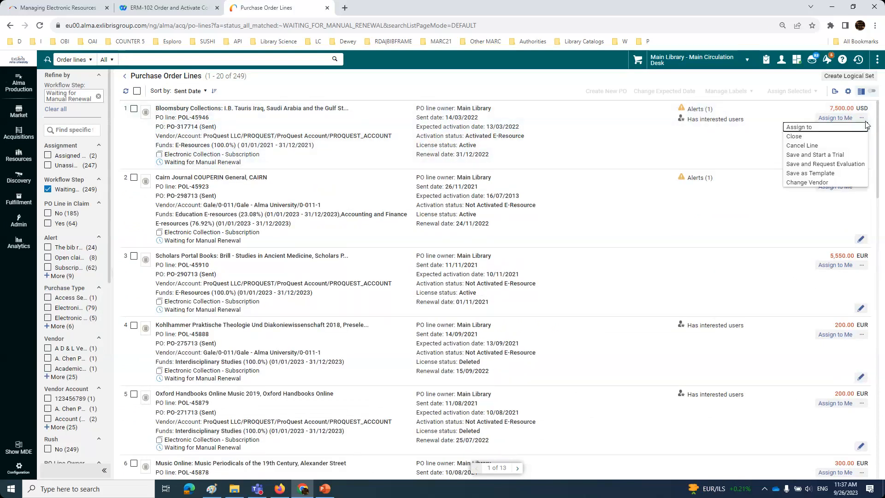
click(565, 191)
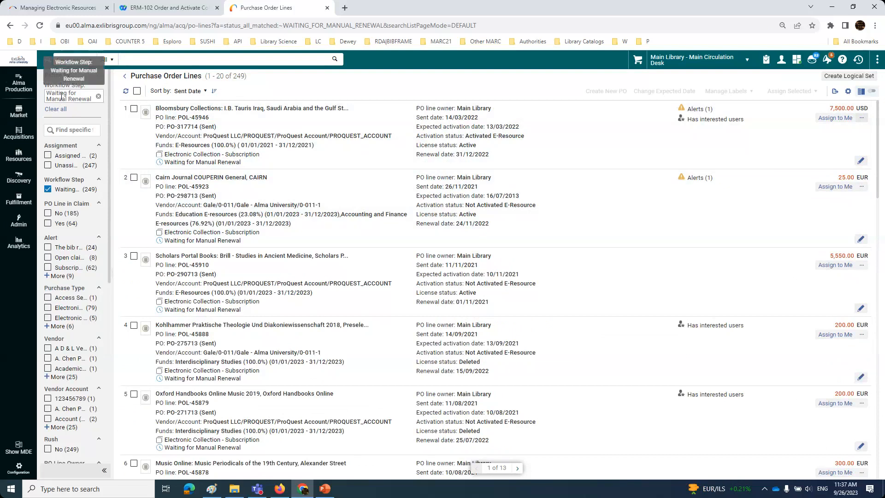
Return to the PO line in Firefox, keep Manual renewal, and set the subscription from date to 01/09/2023
click(280, 489)
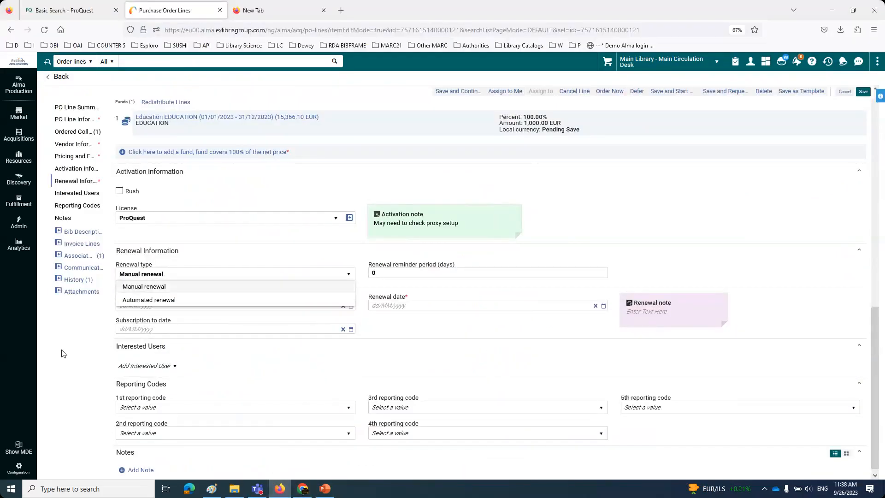
click(64, 354)
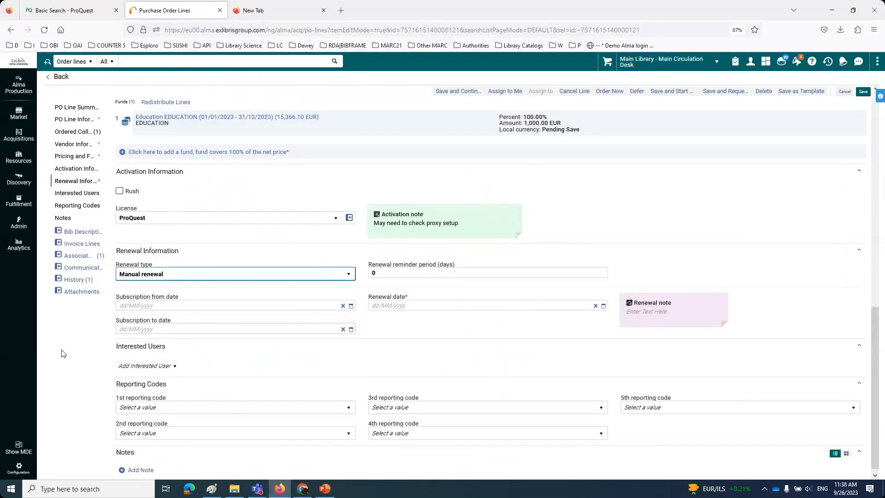
click(154, 306)
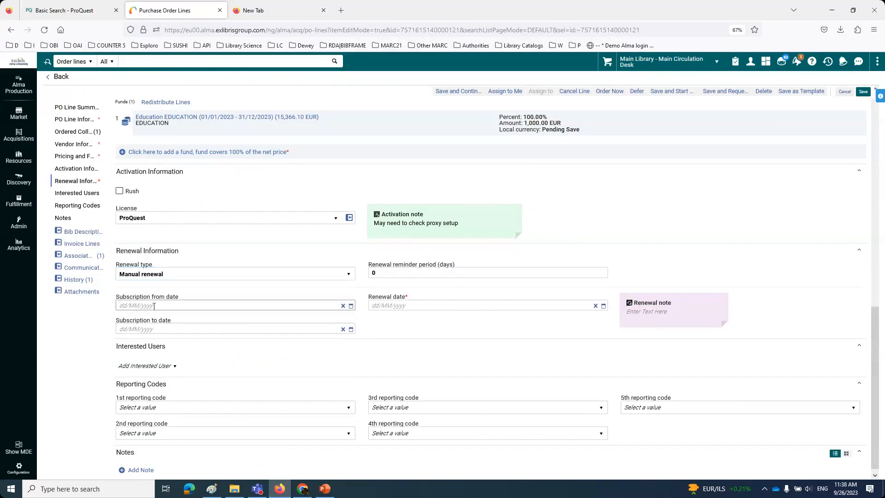
click(351, 307)
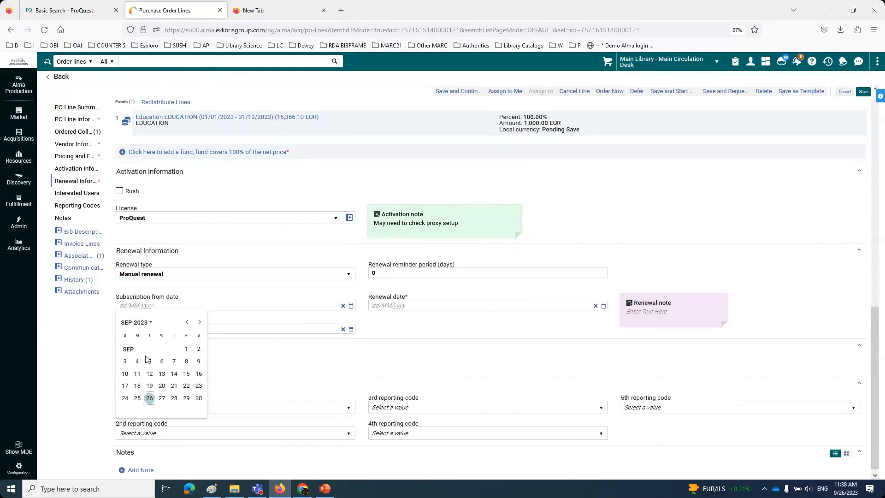
click(187, 349)
click(448, 307)
Set the subscription to date to 31/08/2024 and the renewal date to 01/08/2024
click(201, 330)
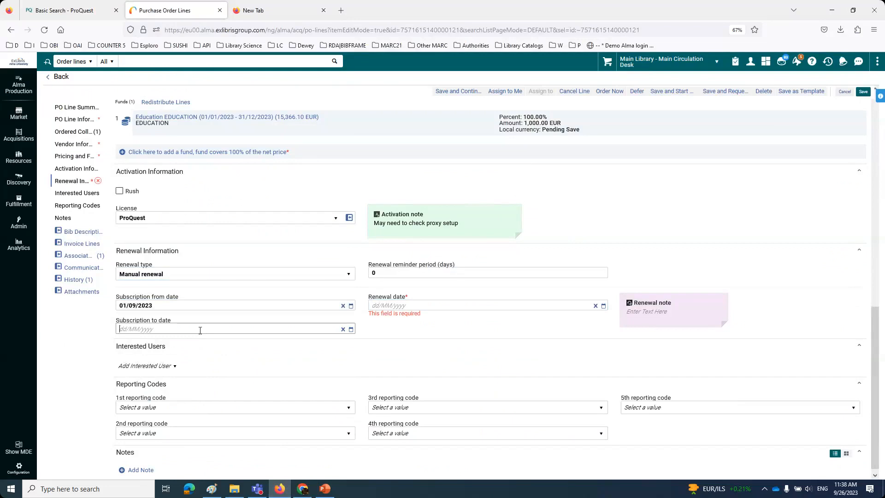
click(351, 329)
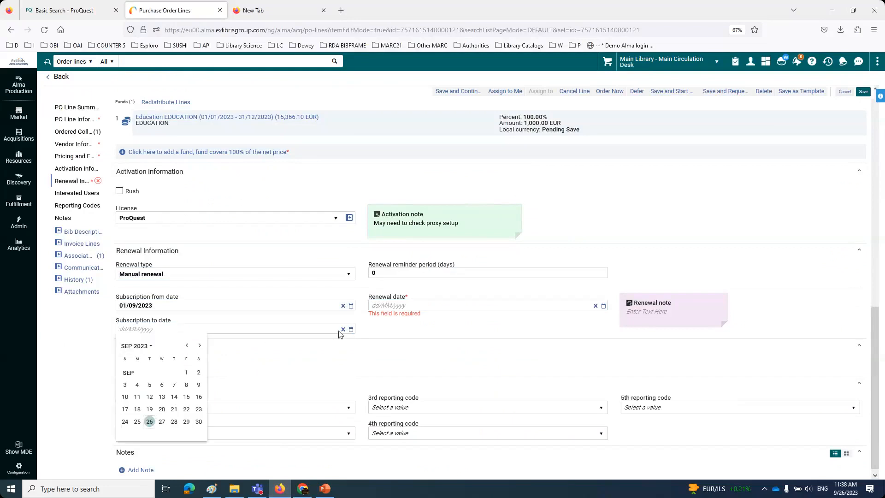
click(128, 349)
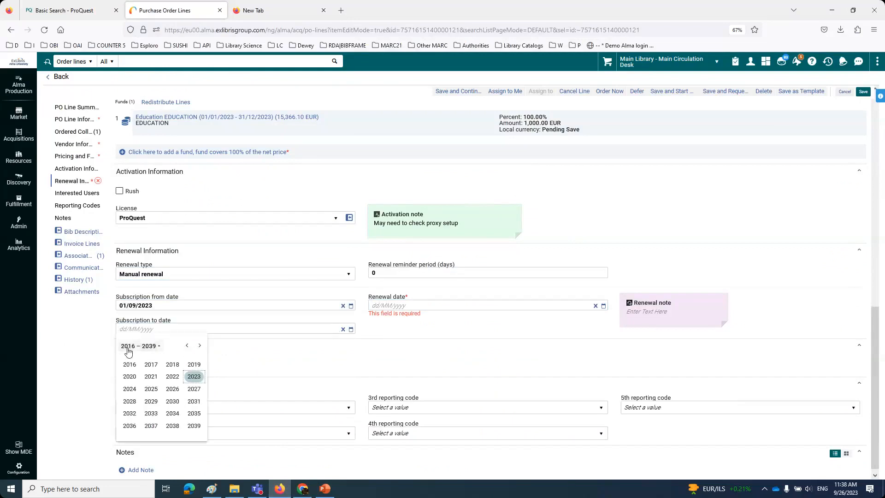
click(128, 390)
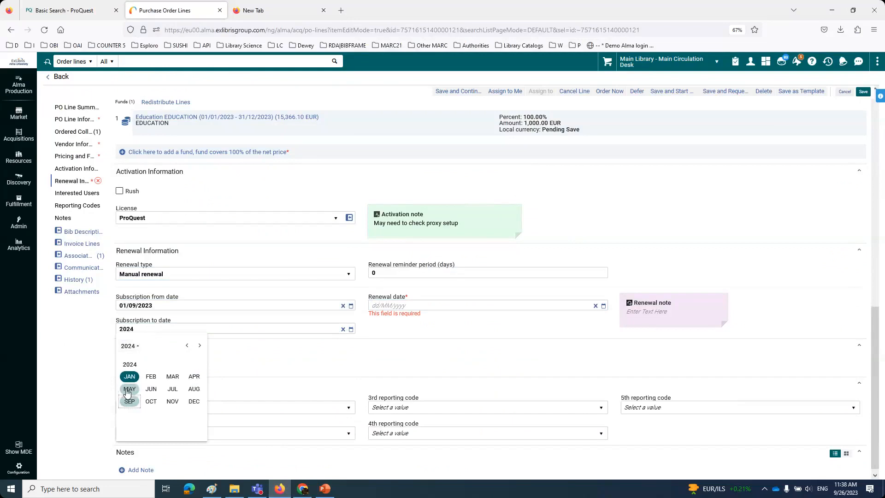
click(194, 389)
click(198, 422)
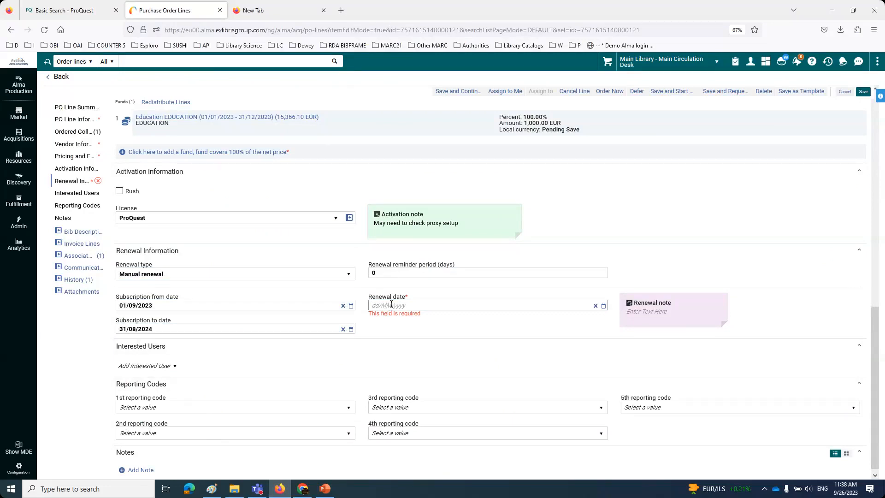
click(567, 306)
text(01/08/2024)
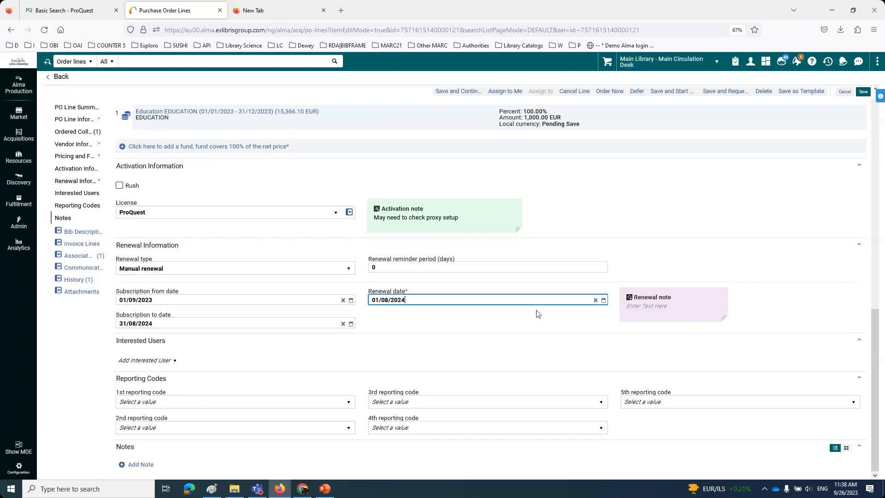
Order the PO line now, copying its PO line number from the save confirmation before confirming
scroll(537, 314, up, 5)
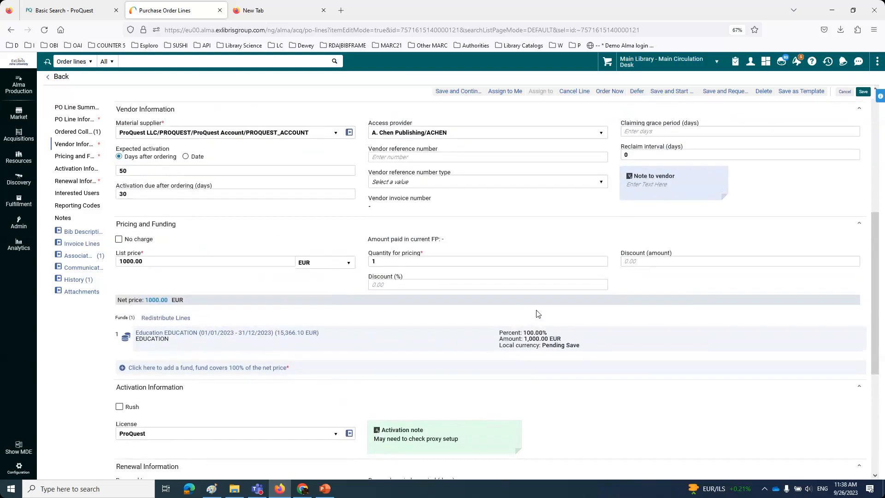
click(608, 92)
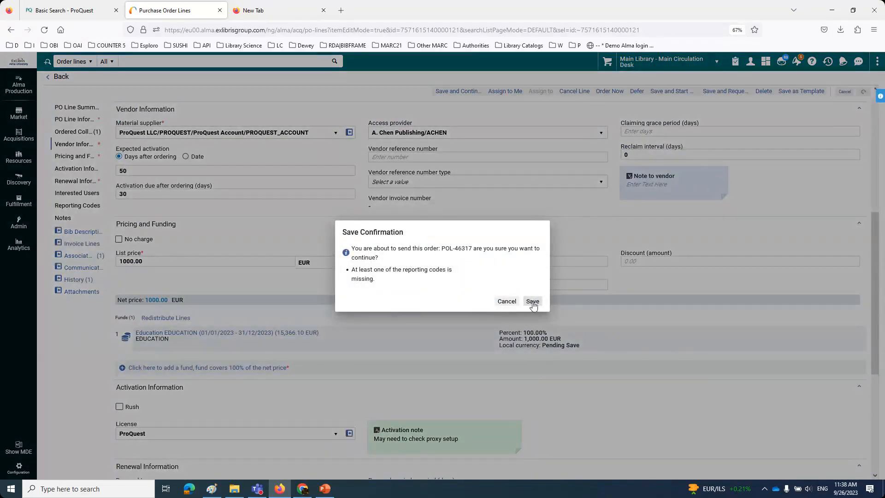
drag(441, 248, 475, 248)
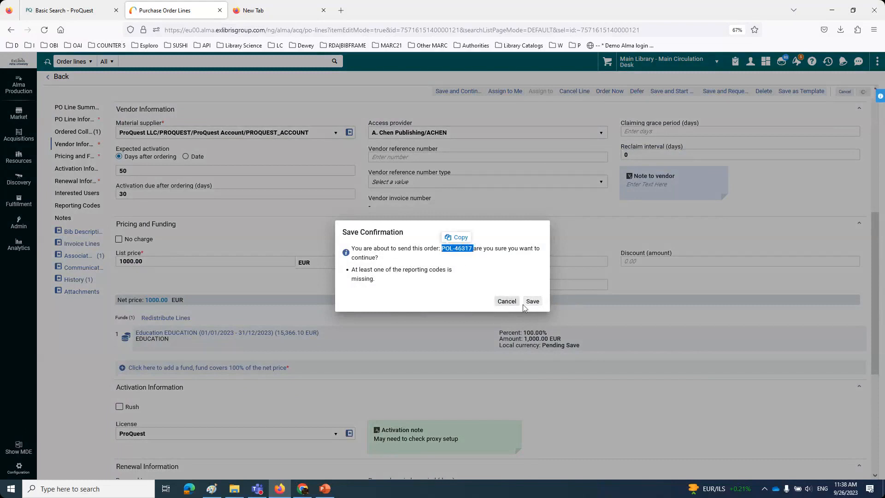
click(457, 237)
click(533, 302)
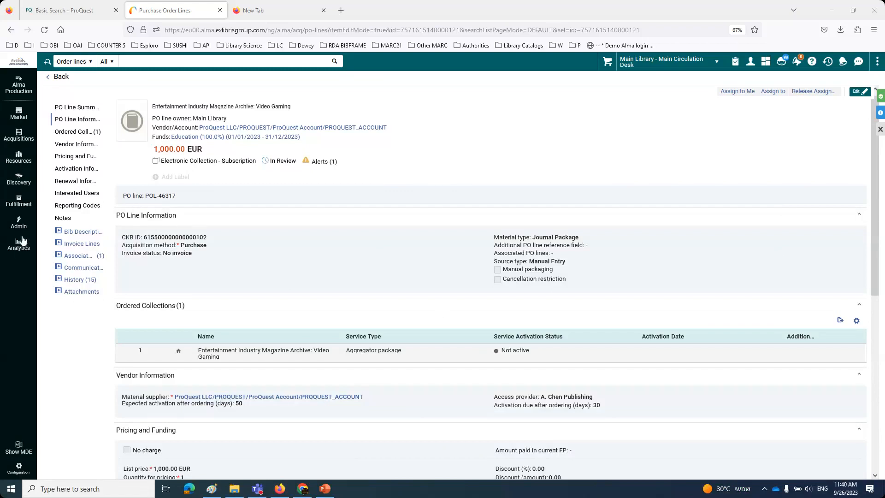
List the PO lines awaiting manual renewal, filtered to purchase type Electronic Collection - Subscription and vendor ProQuest LLC
click(16, 139)
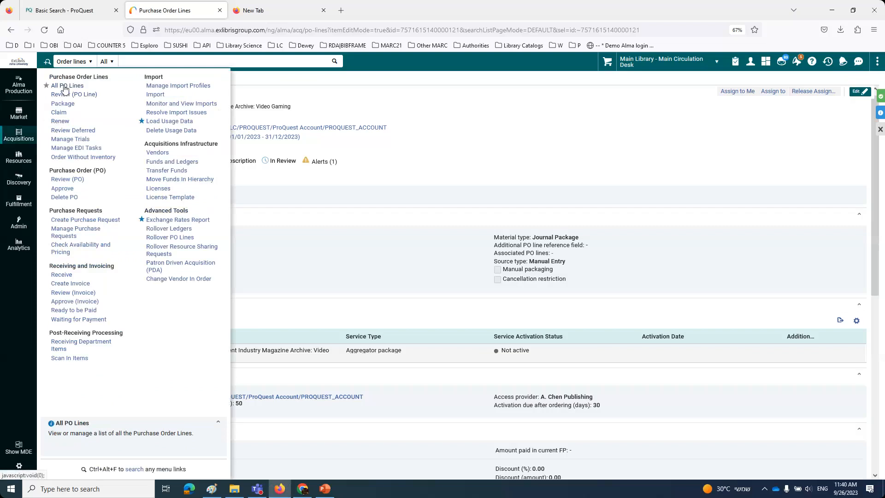
click(60, 121)
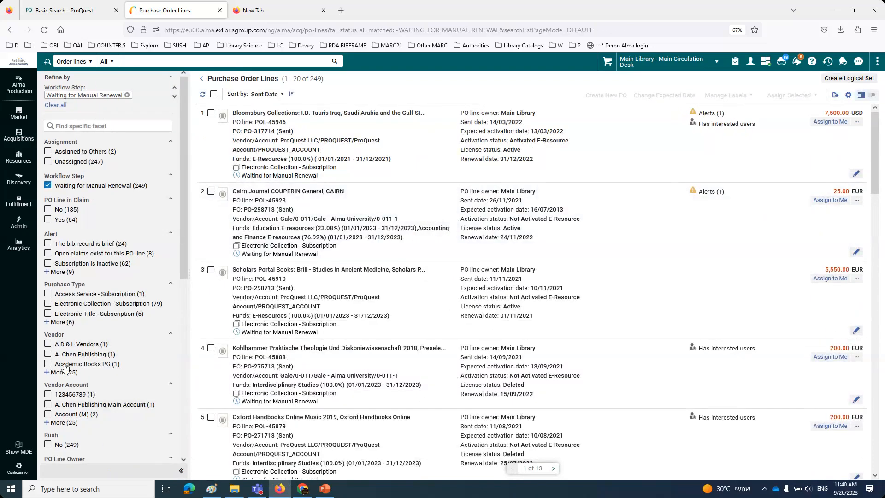
click(50, 323)
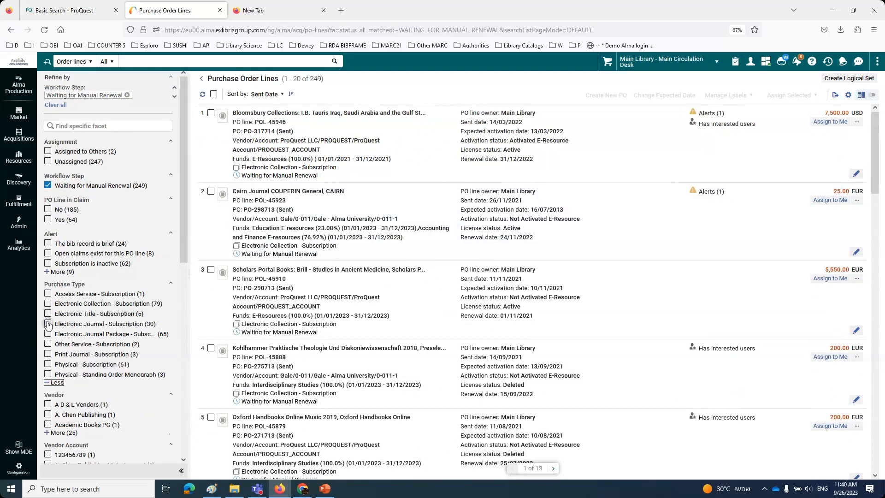
click(48, 304)
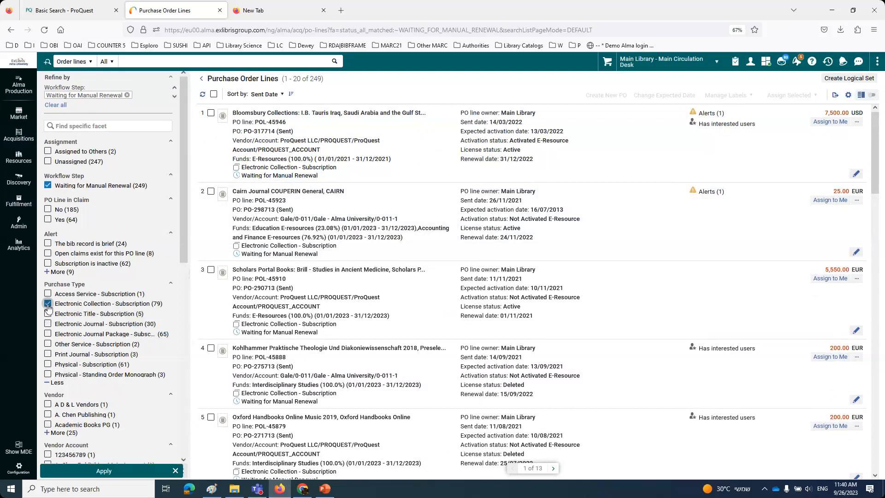
scroll(85, 371, down, 1)
click(60, 389)
scroll(122, 396, down, 3)
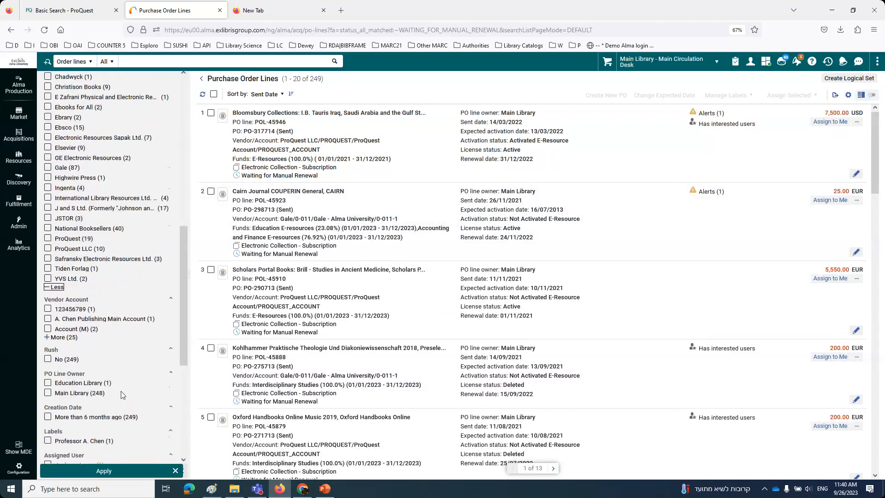
click(48, 251)
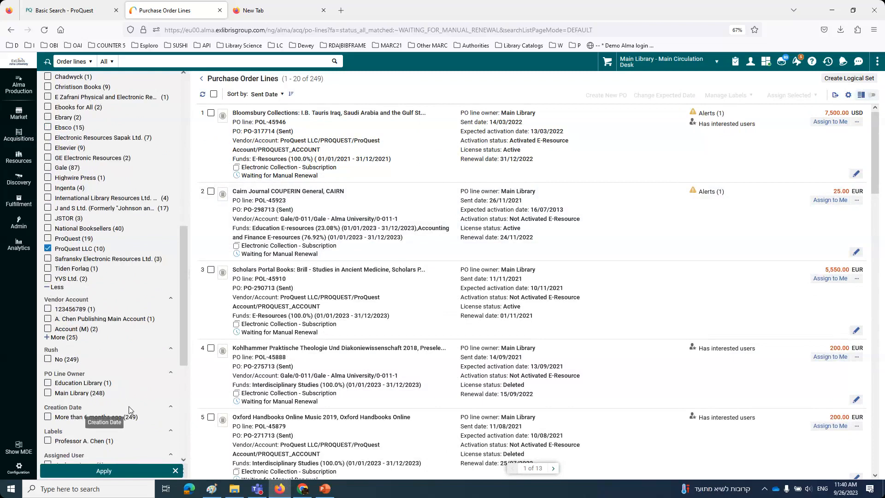
scroll(129, 410, down, 5)
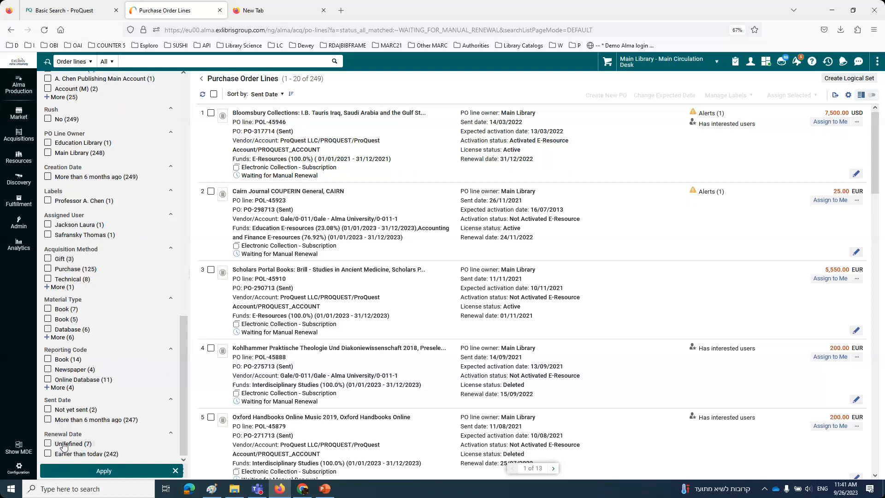
click(95, 471)
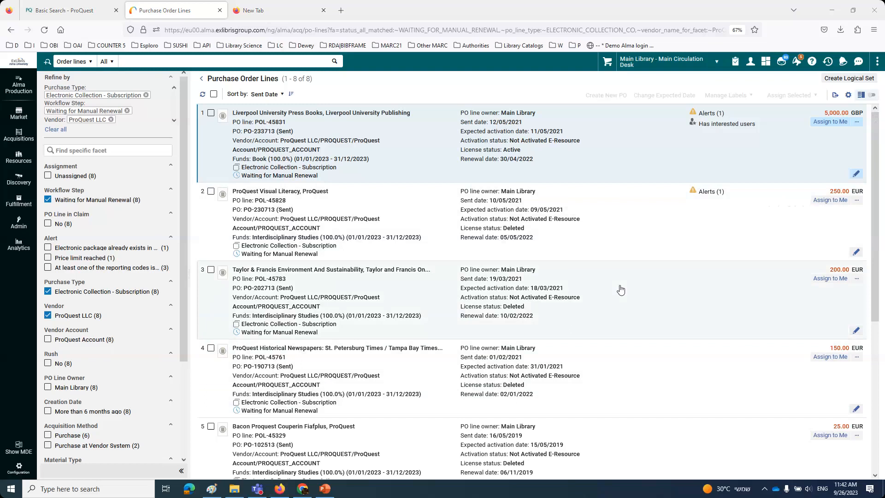
Search the order lines for Entertainment Industry Magazine Archive: Video Gaming and open the PO line sent 26/09/2023
click(189, 61)
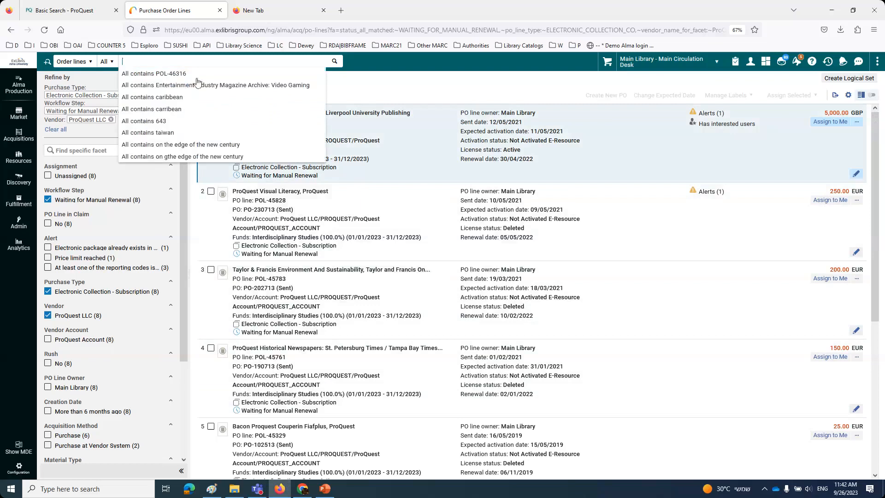
click(197, 85)
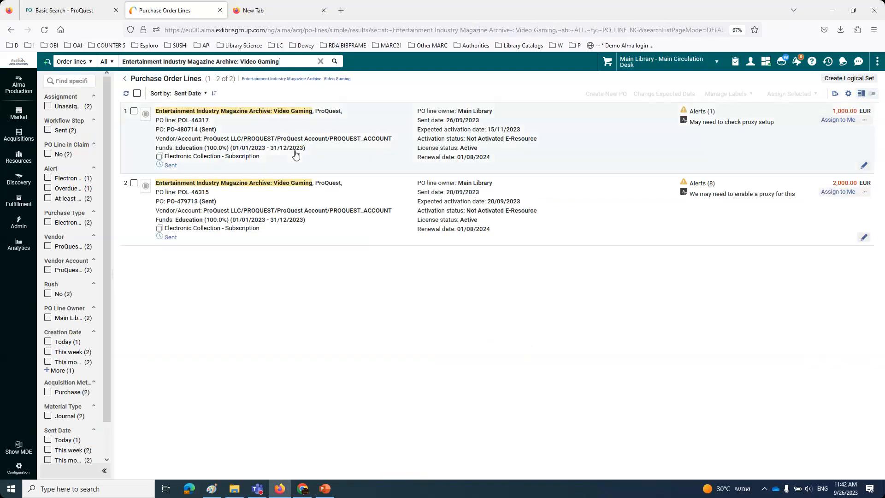
click(344, 134)
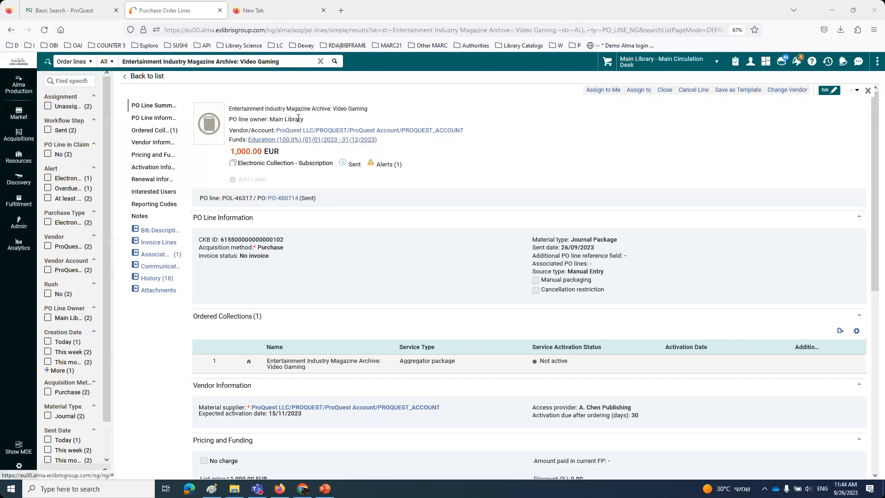
Search electronic collections for Entertainment Industry Magazine Archive: Video Gaming and view its institution-level record from the Community Zone result
click(72, 61)
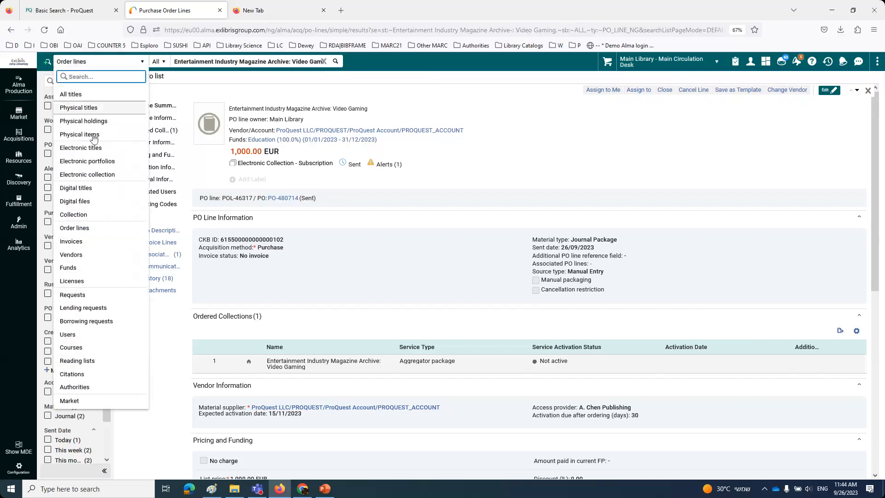
click(88, 174)
click(324, 64)
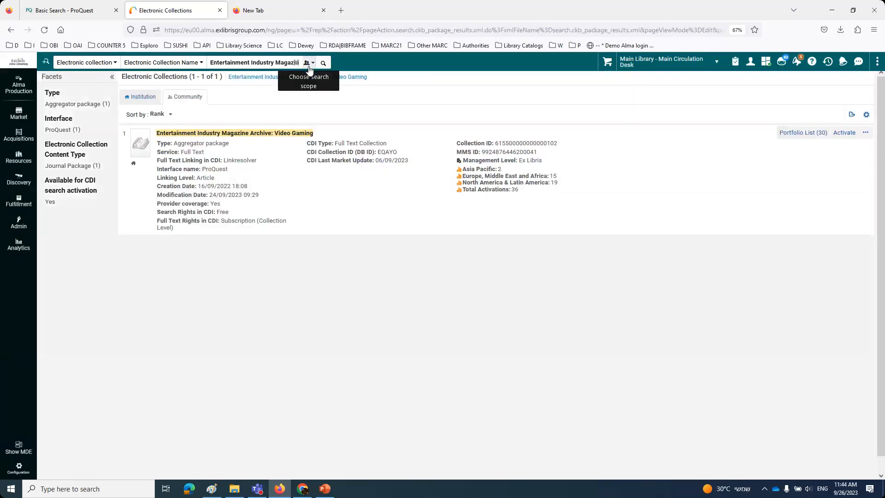
click(134, 167)
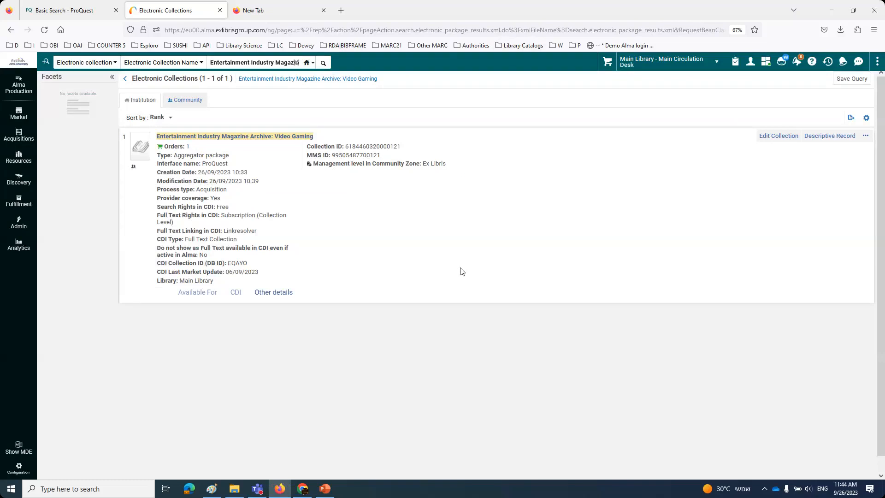
Open the unassigned electronic resource activation tasks and start the activation wizard for Entertainment Industry Magazine Archive: Video Gaming
click(16, 159)
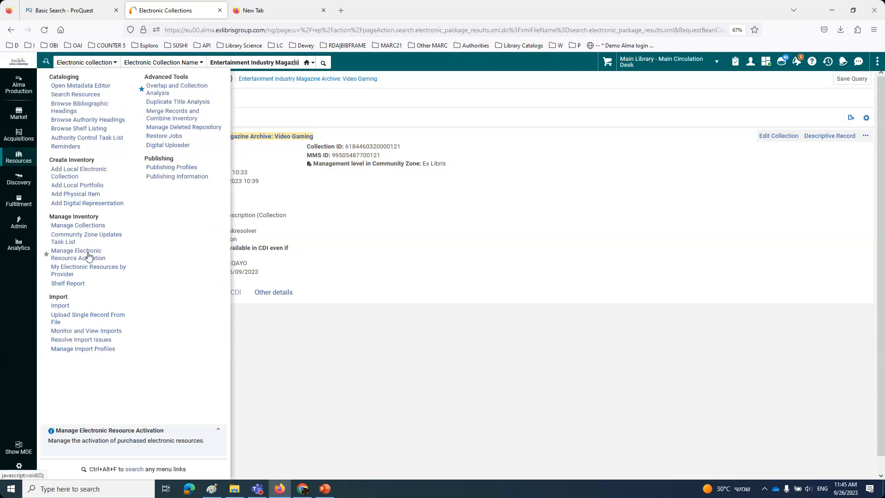
click(736, 62)
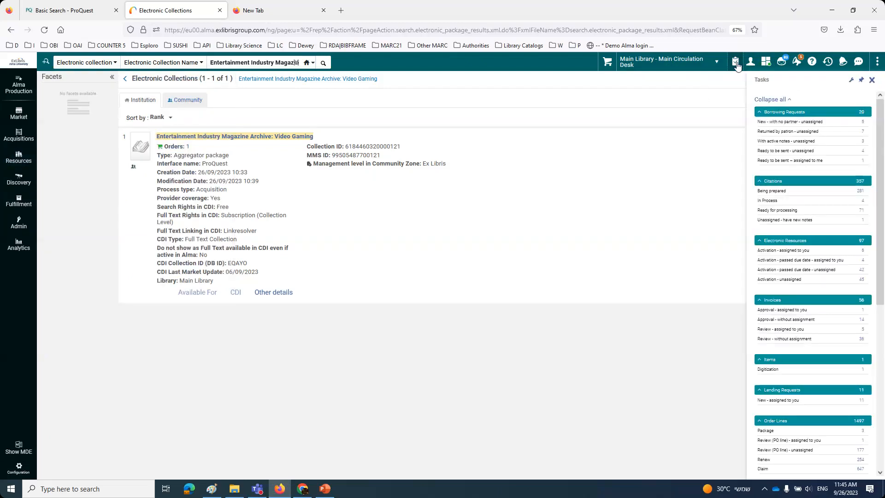
click(792, 280)
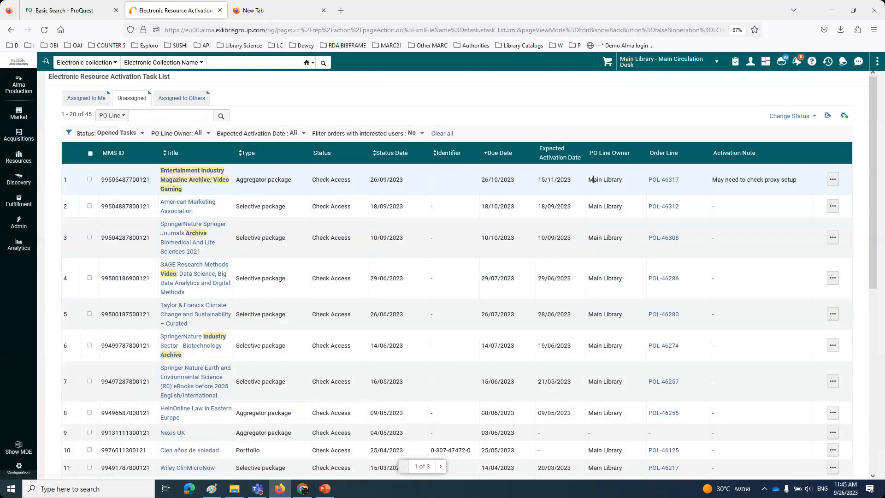
click(833, 184)
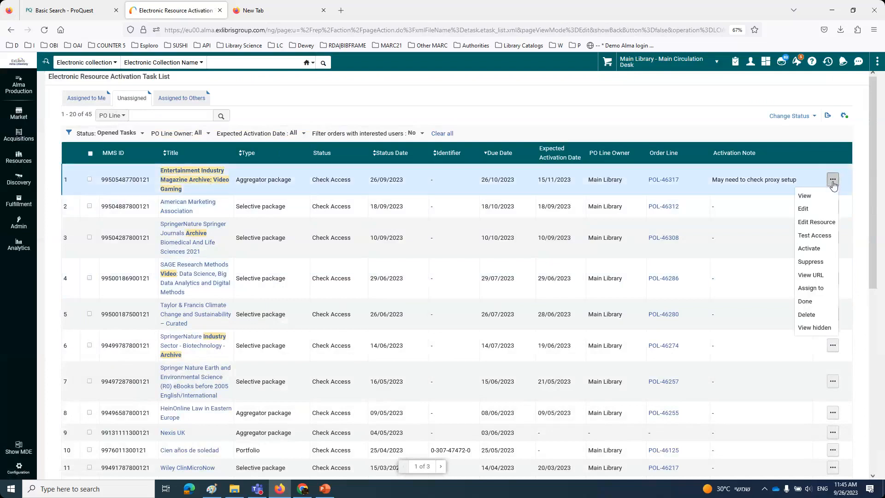
click(820, 250)
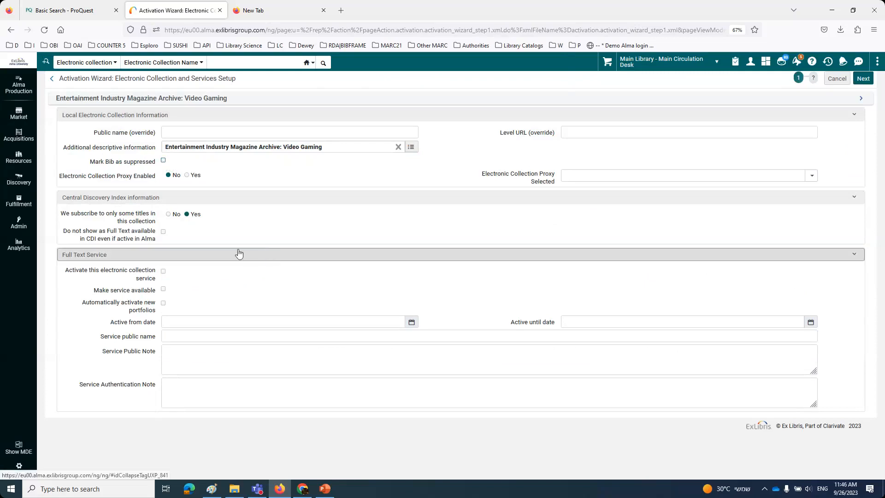
Set subscribing to only some titles to No, activate the full text service, make it available, and enable automatic activation of new portfolios
click(168, 215)
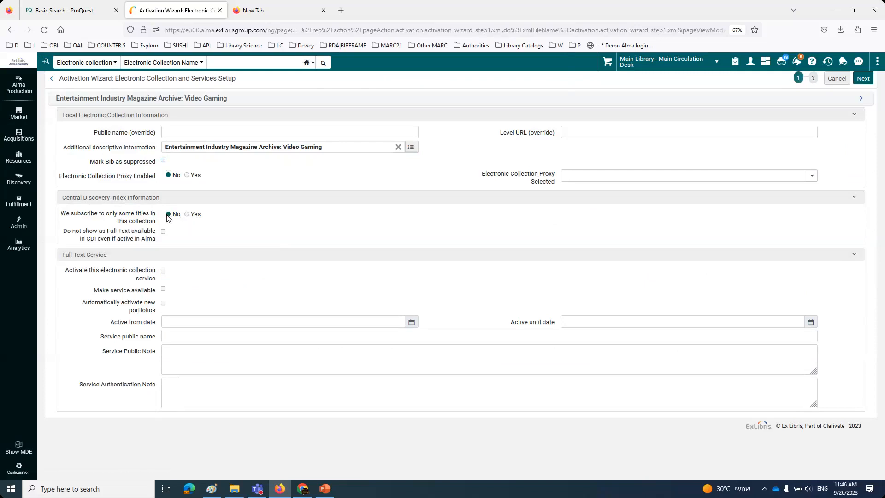
click(164, 272)
click(164, 289)
click(164, 304)
click(865, 80)
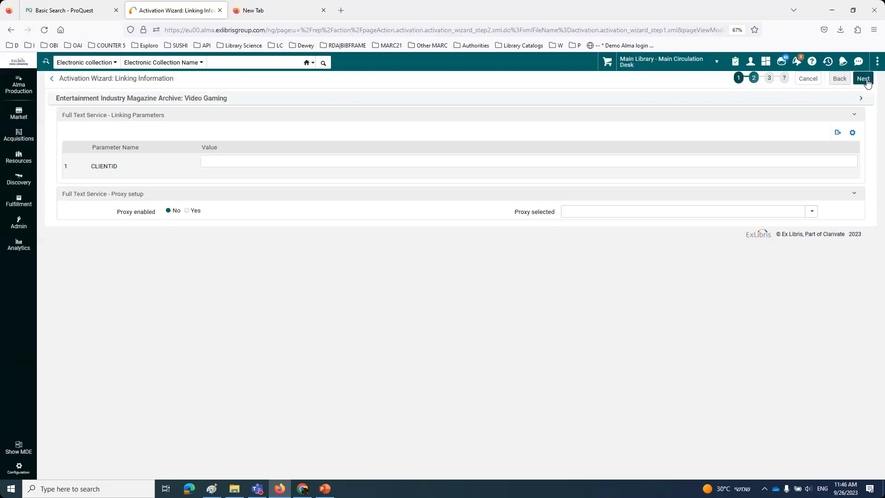
Keep the default linking information and the Activate all method, and activate the electronic collection
click(864, 79)
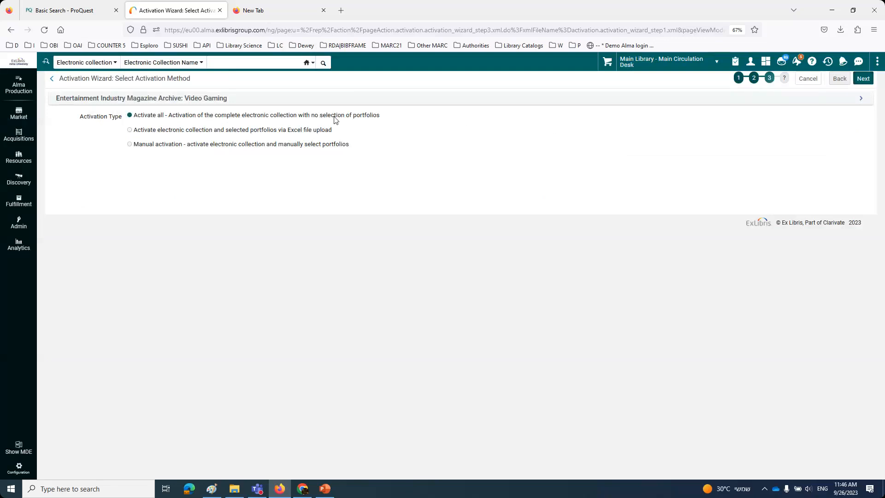
click(863, 78)
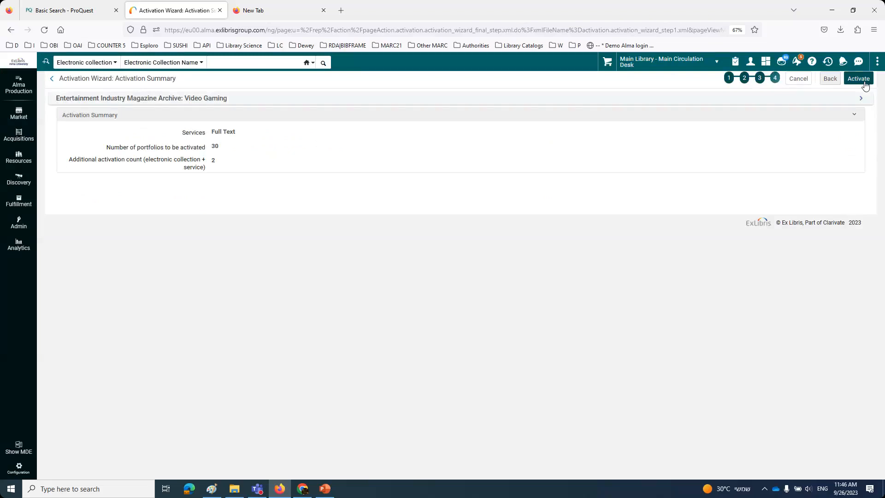
click(865, 82)
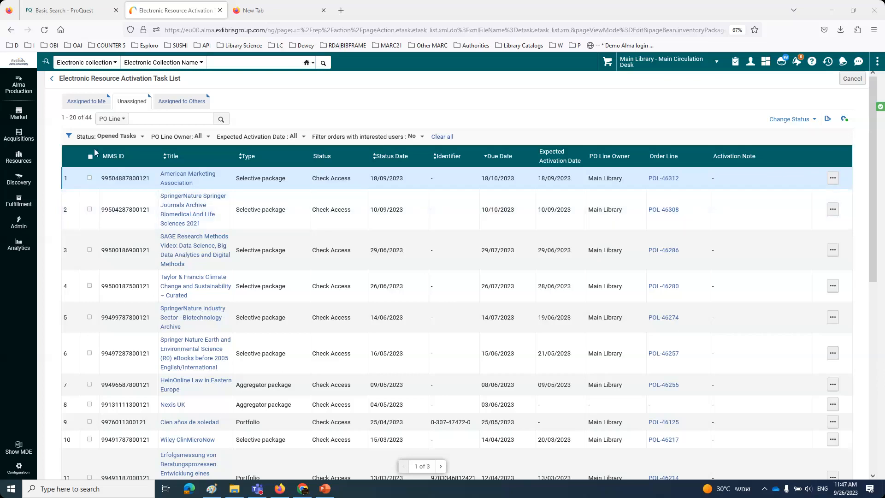
Mark the Video Gaming archive's self-assigned activation task due 26/10/2023 as done, accepting the missing collection-level URL
click(83, 105)
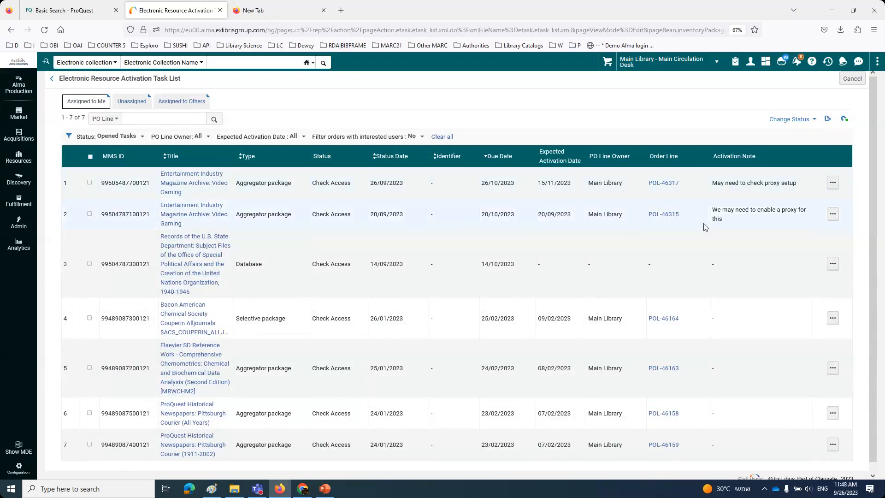
click(833, 184)
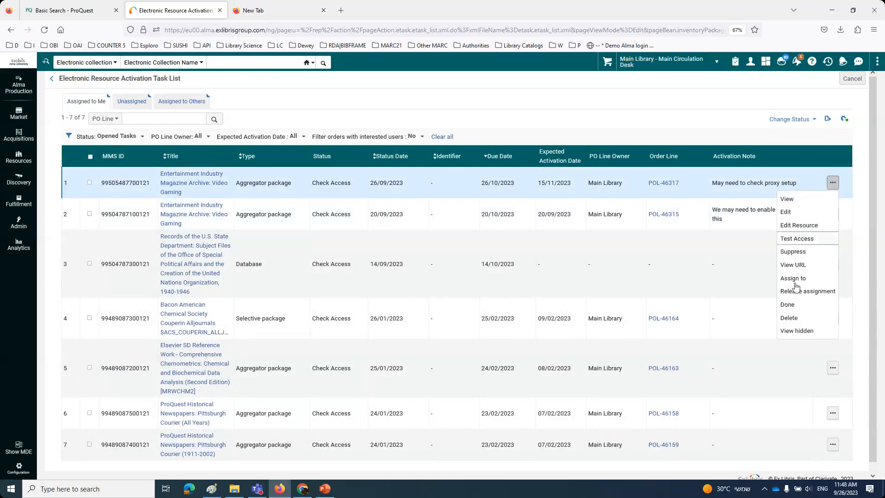
click(800, 305)
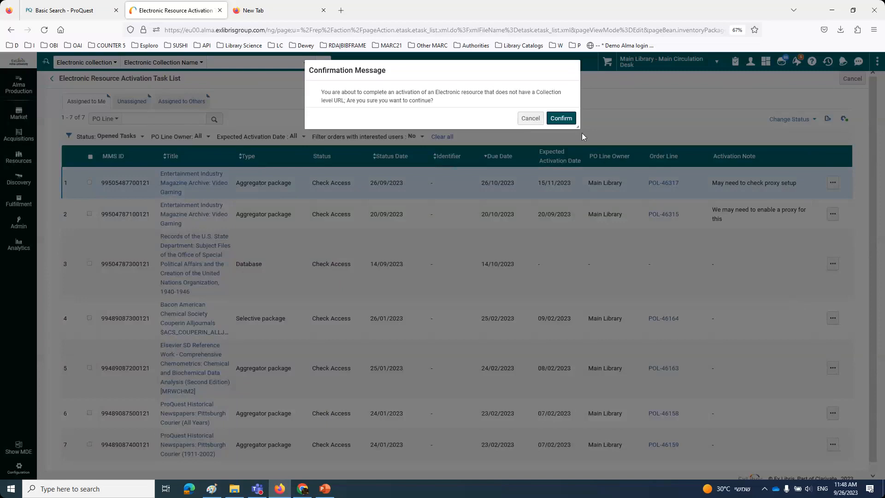
click(568, 119)
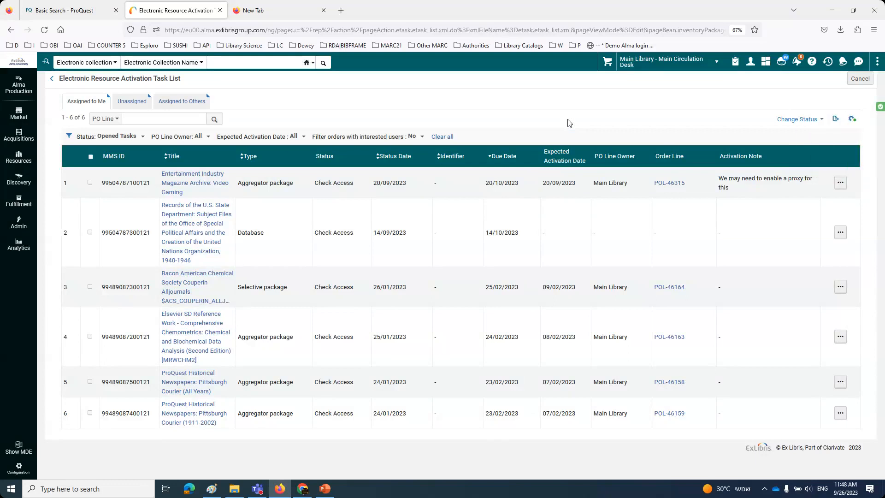
Minimize the Firefox window and switch to Chrome, where the purchase order lines waiting for manual renewal are open
double_click(687, 16)
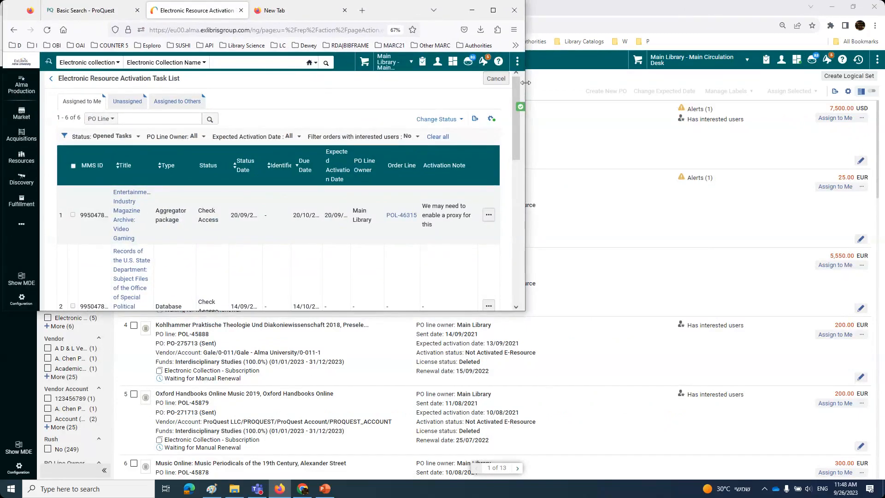
drag(526, 82, 643, 83)
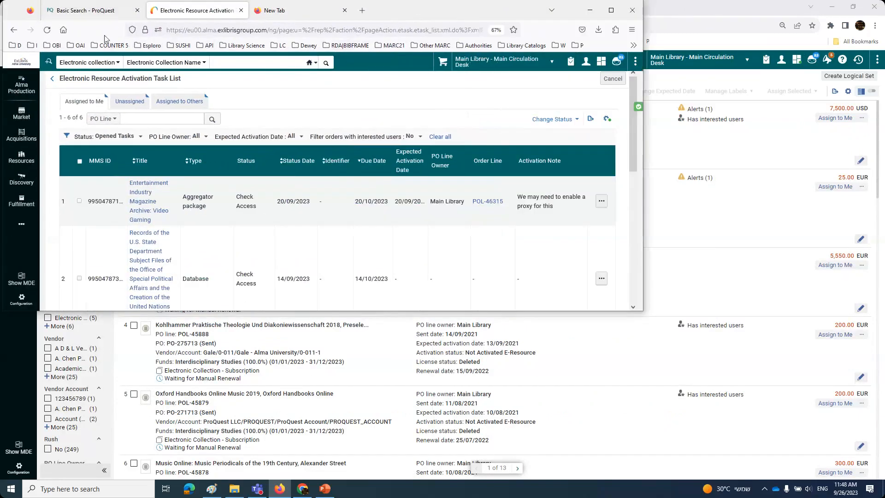
drag(387, 62, 409, 112)
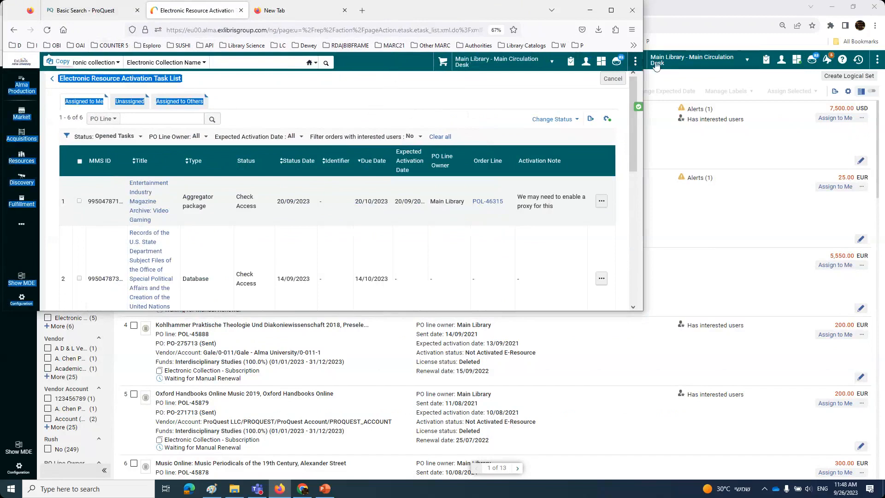
click(693, 10)
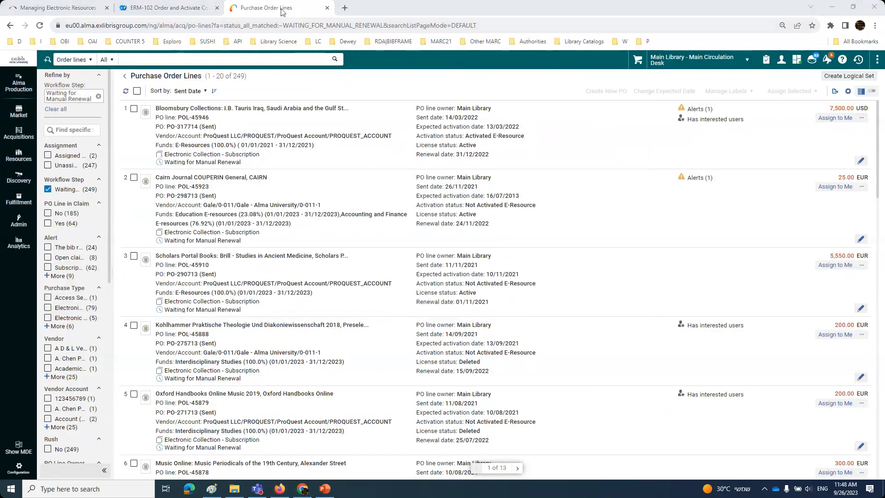
Search the web in a new browser tab for "renew P{OL order line alma ex libris renewal days"
click(345, 8)
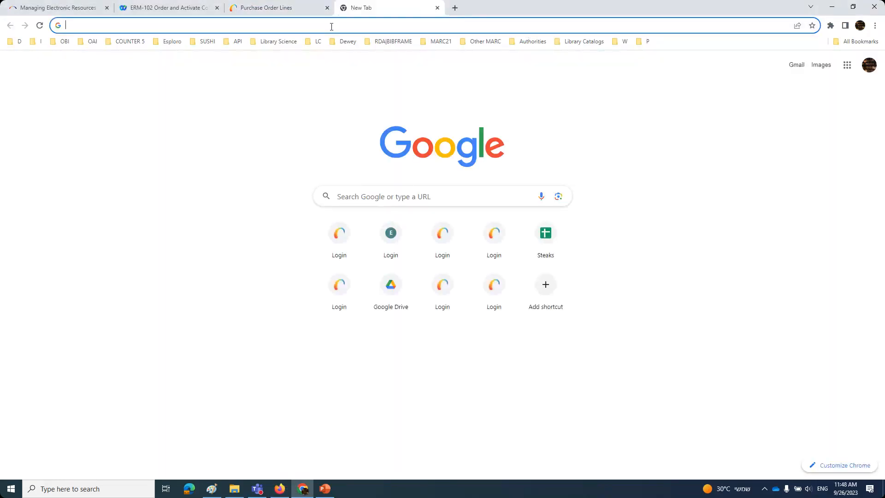
text(renew )
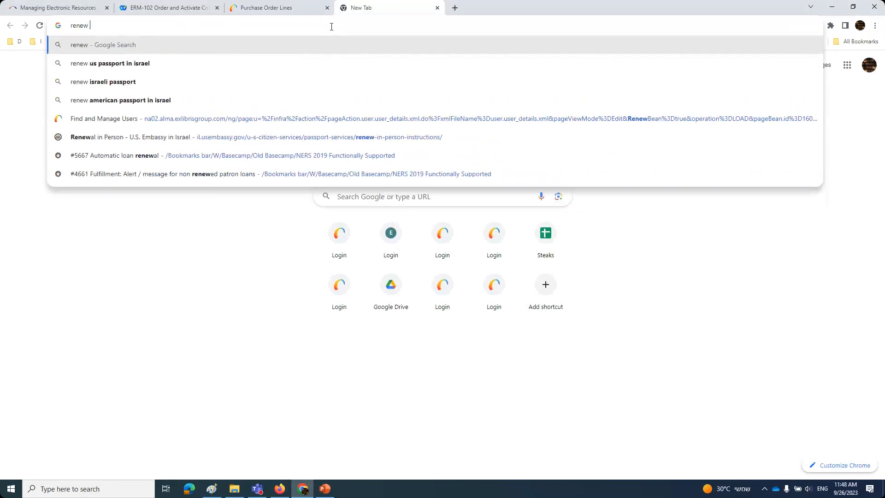
text(P{OL)
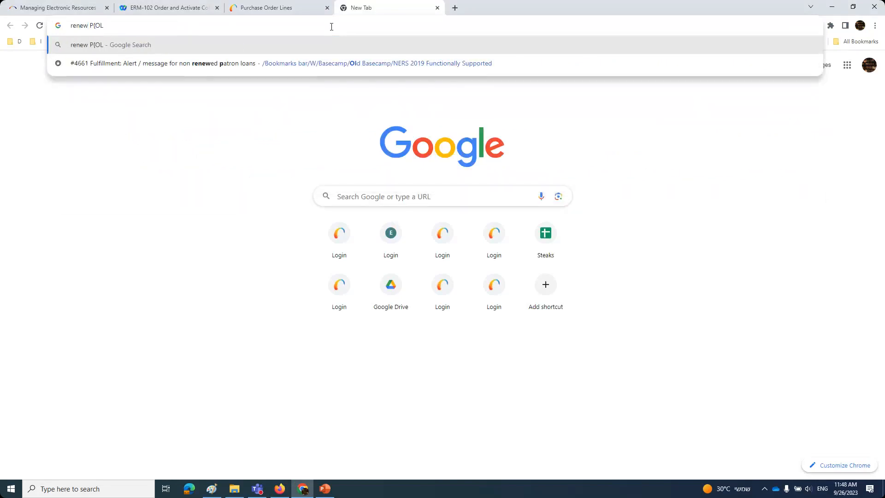
text( order line alma ex libris renewal days)
key(Return)
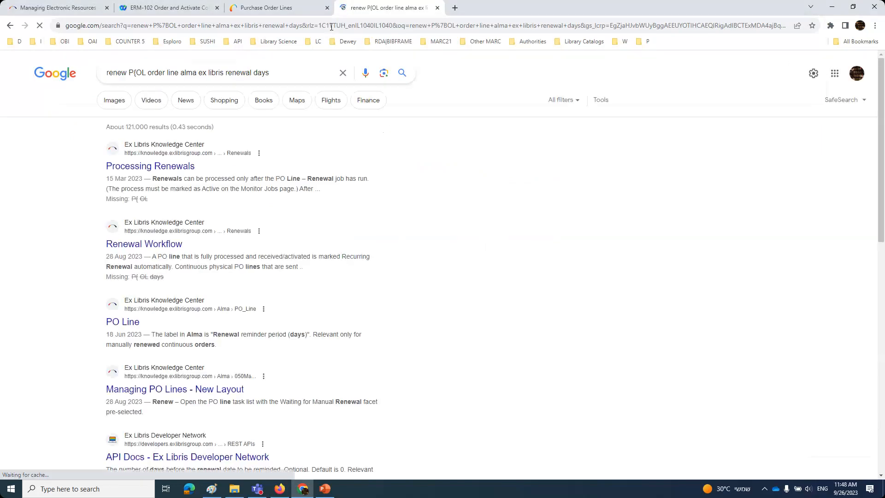
Open the Processing Renewals and Renewal Workflow search results in separate new browser tabs
right_click(178, 167)
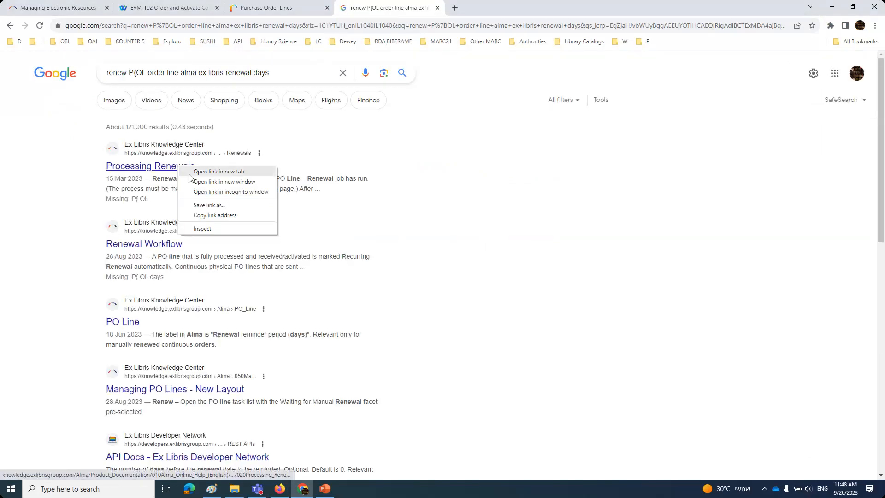
click(190, 174)
right_click(147, 246)
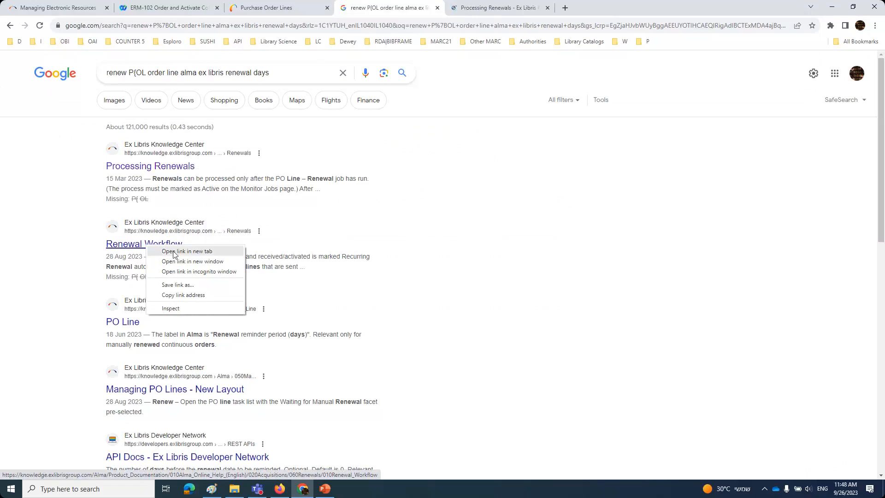
click(175, 252)
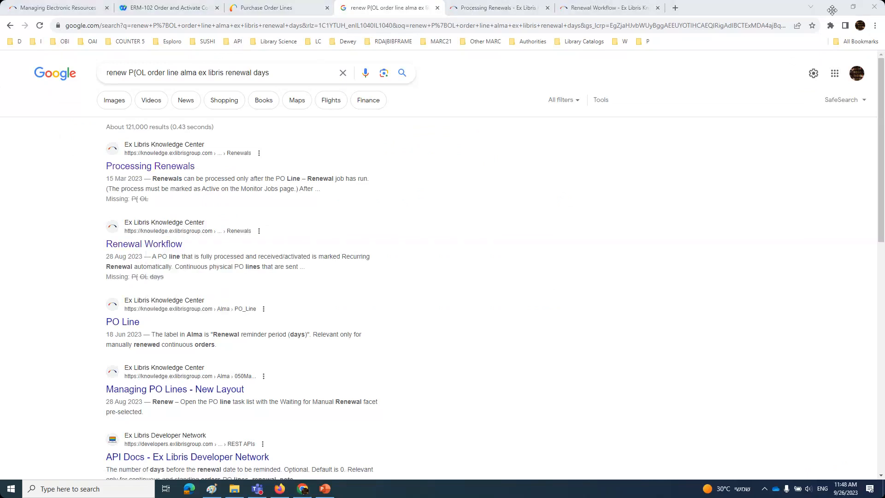
Search the Processing Renewals help page for "days" to reach the description of the Renewal reminder period field
click(511, 10)
scroll(510, 203, down, 6)
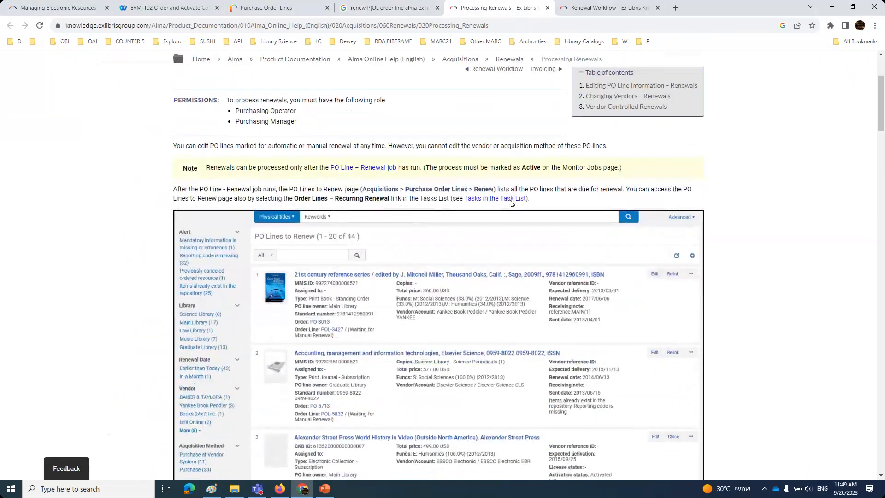
scroll(511, 203, down, 10)
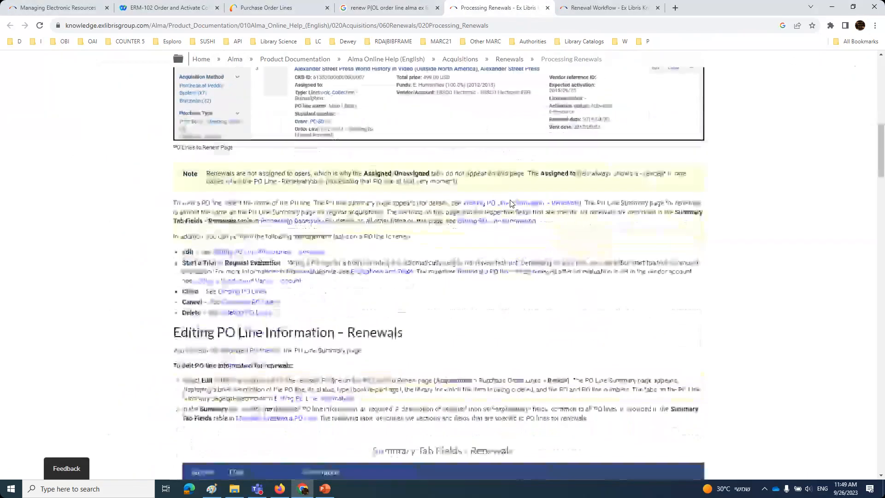
scroll(511, 200, down, 4)
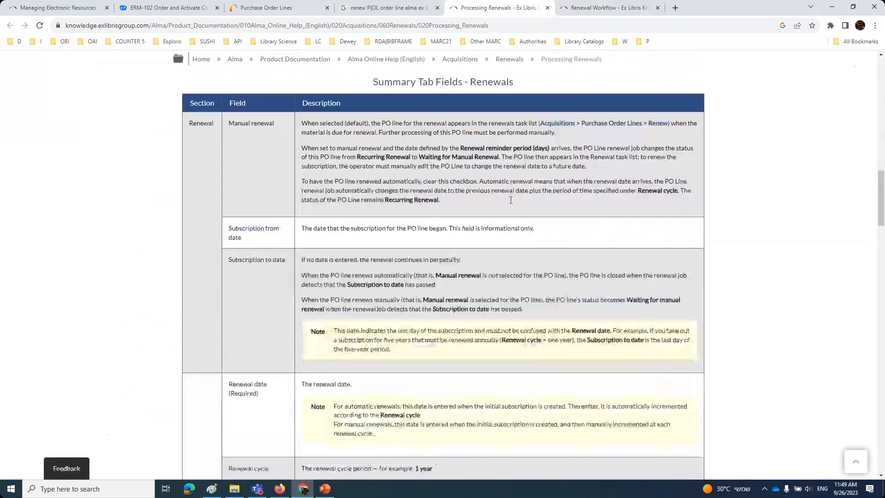
key(ctrl+f)
text(days)
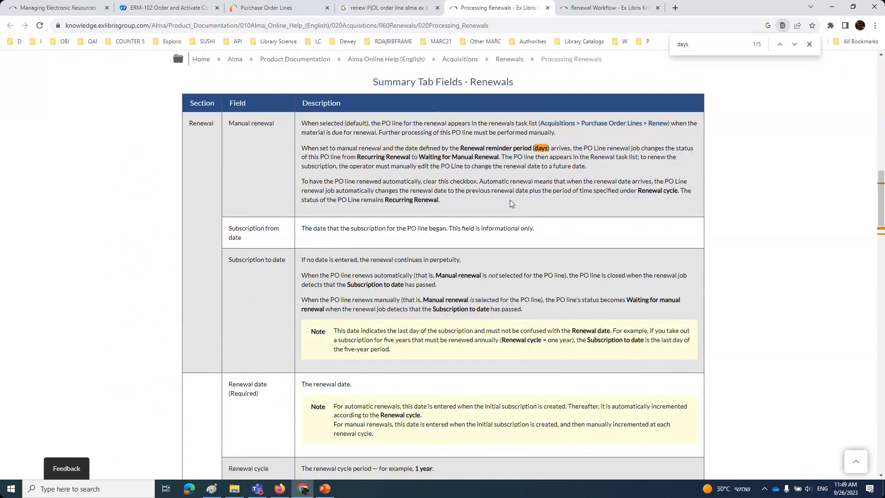
key(Return)
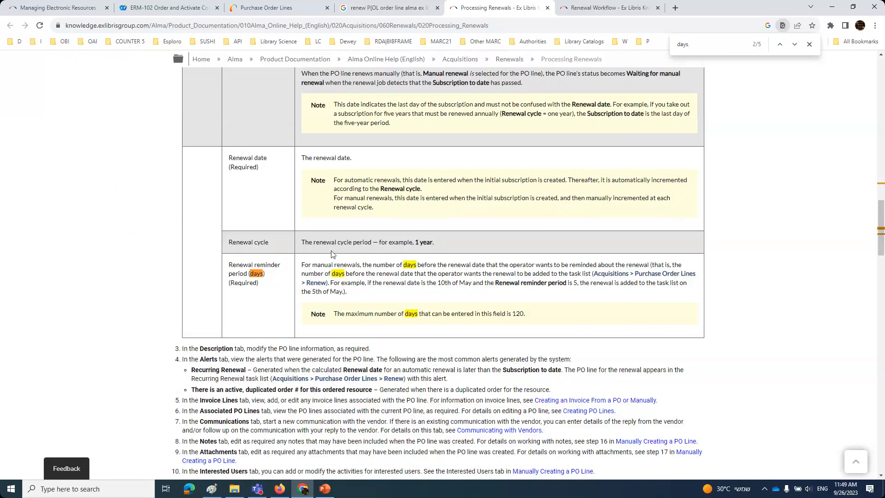
Highlight the renewal reminder explanation and the path Acquisitions > Purchase Order Lines > Renew in the field description
drag(332, 265, 356, 264)
drag(415, 265, 644, 262)
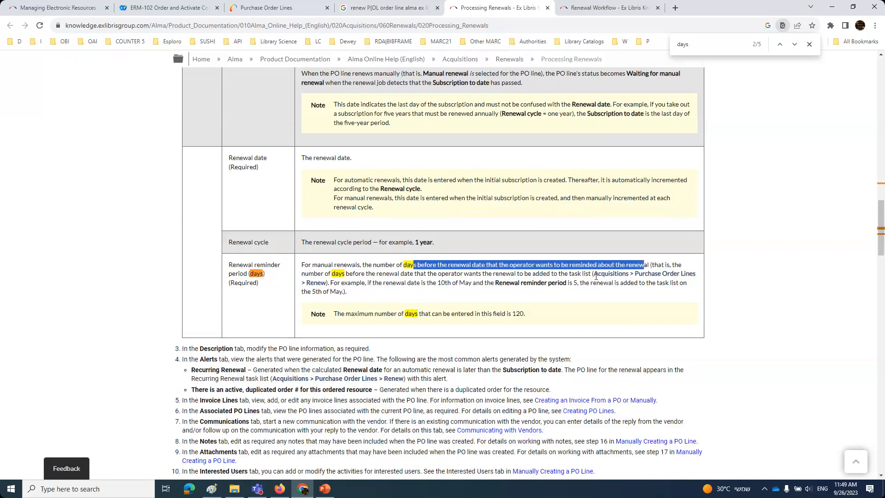
drag(598, 274, 329, 282)
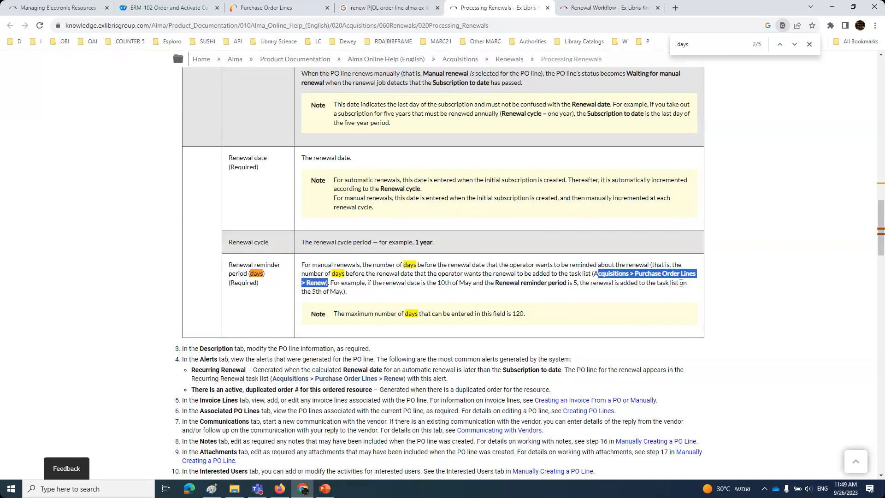
Return to the Alma order lines waiting for manual renewal and examine the facets down to Renewal Date
click(65, 10)
click(168, 8)
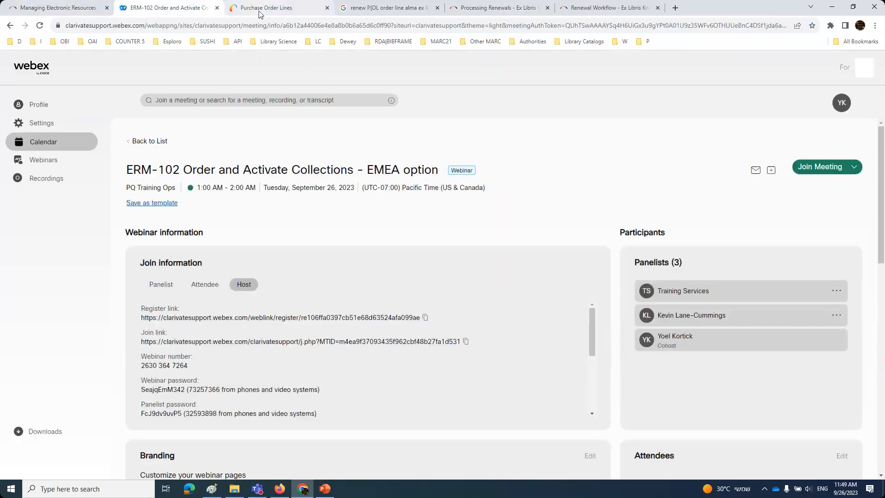
click(261, 9)
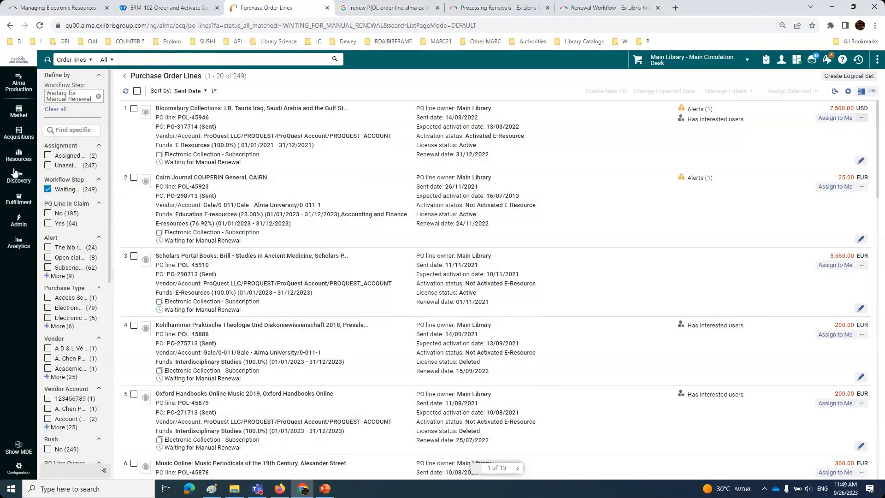
drag(109, 198, 117, 405)
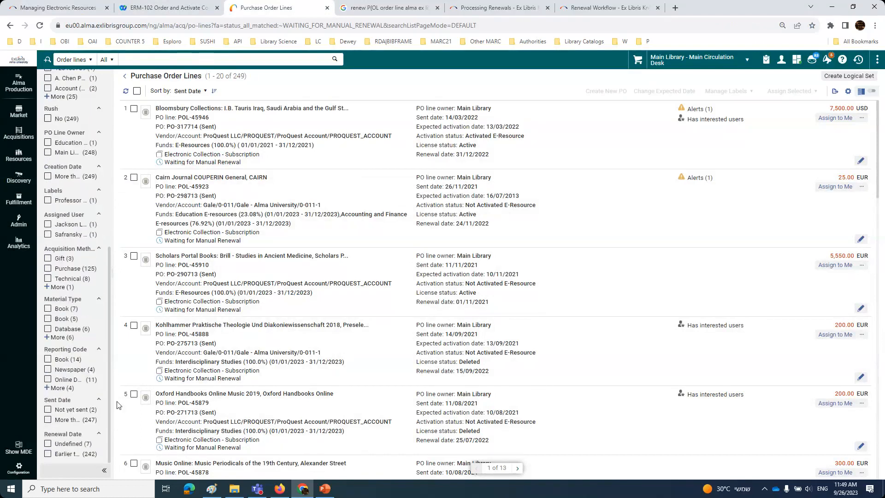
Open the Renew order lines from the tasks requiring attention
click(766, 60)
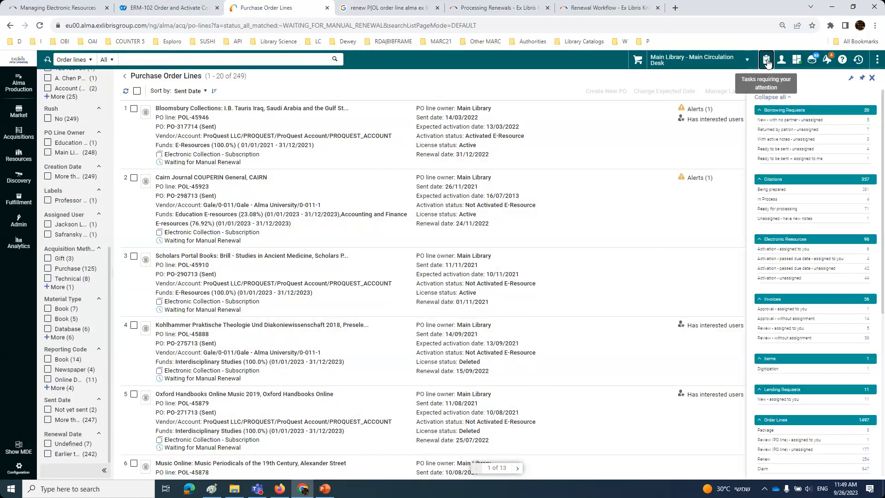
scroll(812, 231, down, 4)
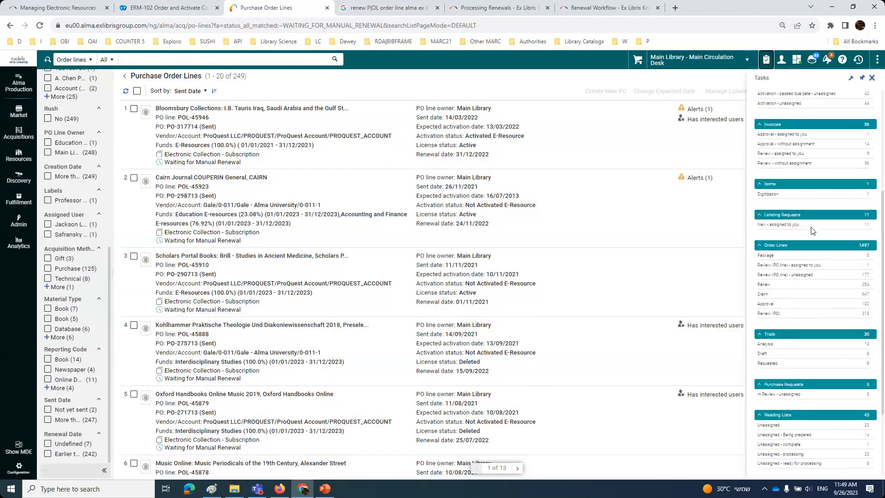
scroll(813, 230, down, 3)
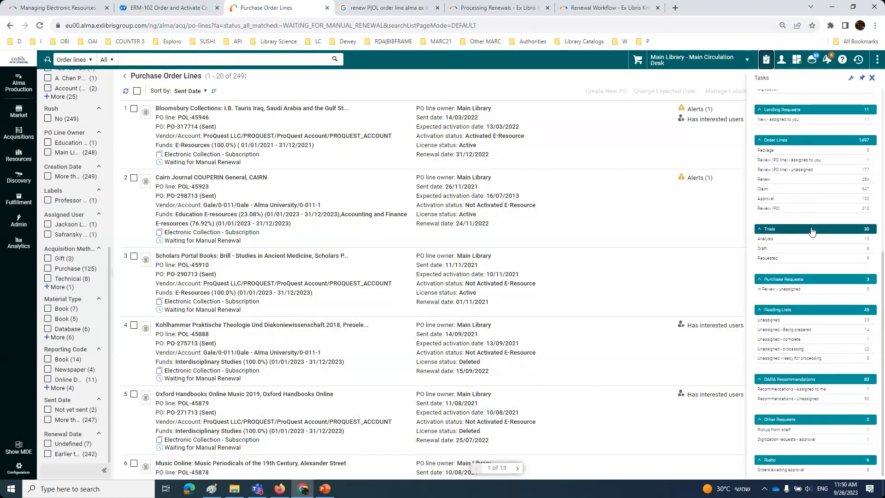
click(764, 181)
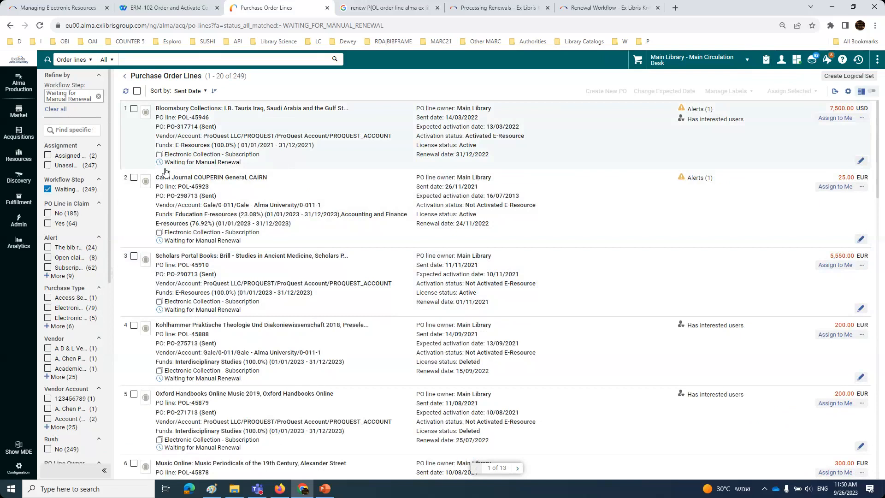
Open the job monitor and view the history of completed jobs, including the Video Gaming archive's electronic activation job
click(19, 223)
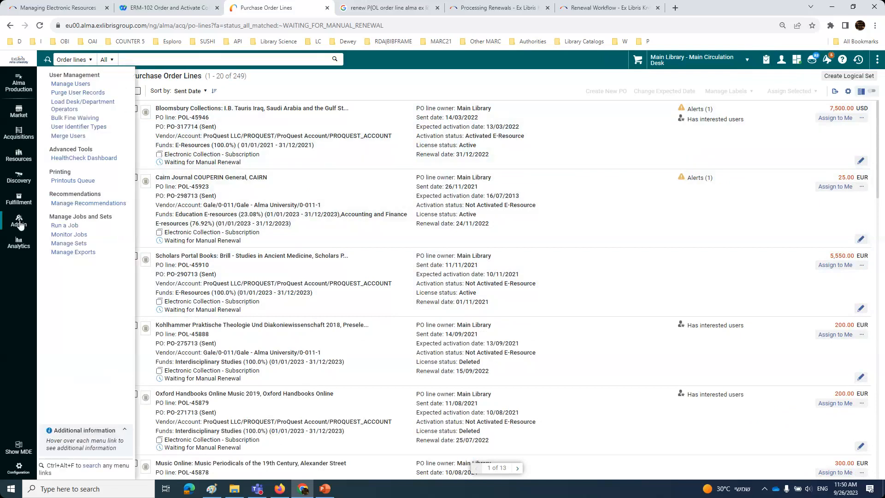
click(69, 235)
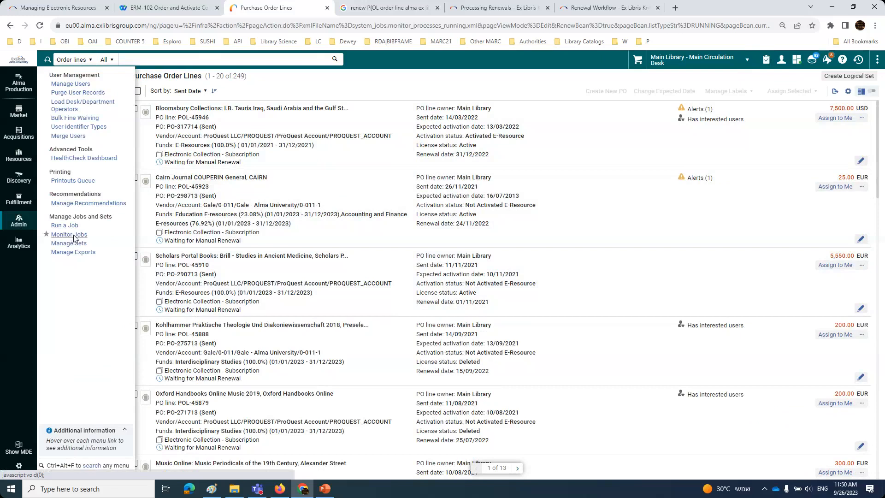
click(147, 108)
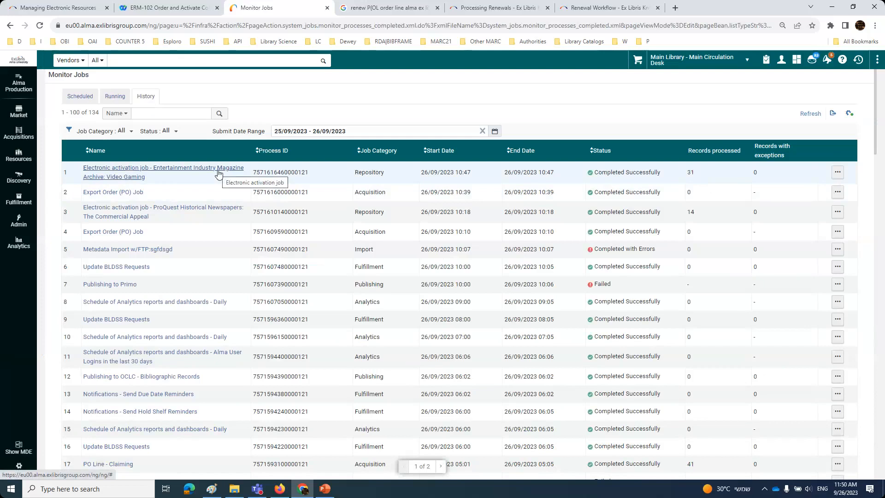
Search electronic collections for Entertainment Industry Magazine Archive: Video Gaming in the institution and view its matching Community Zone record
click(69, 9)
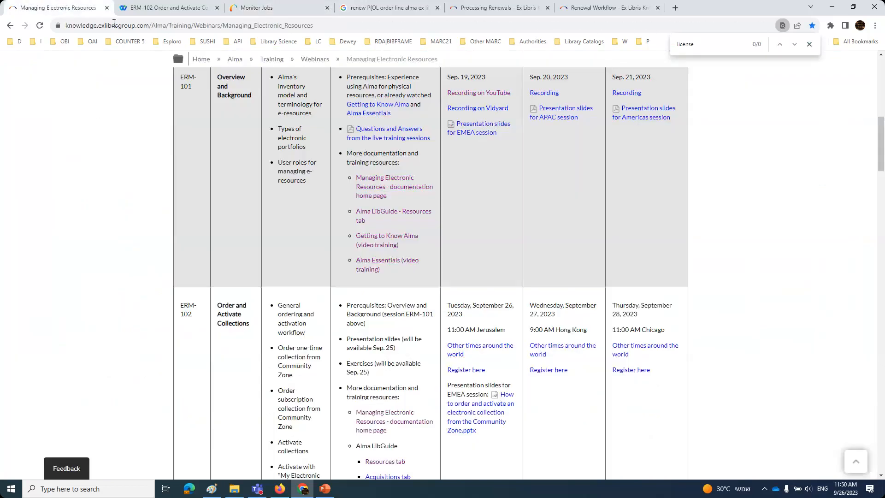
click(247, 9)
click(72, 63)
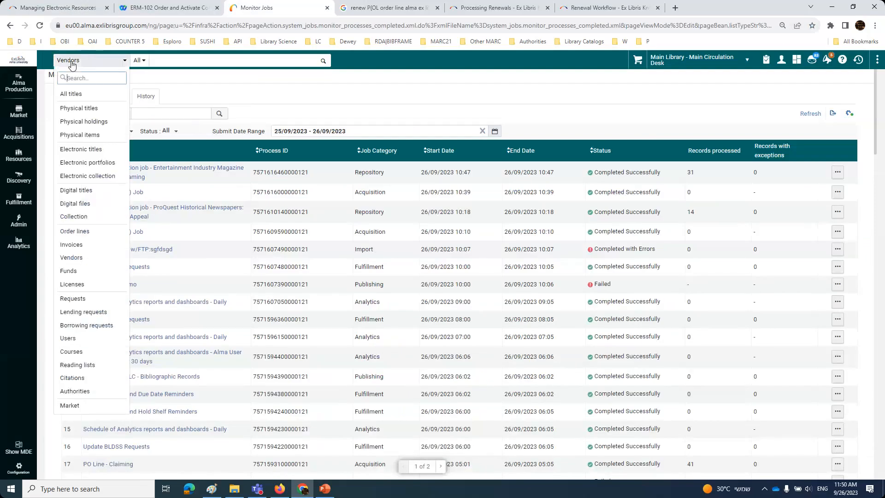
click(87, 176)
click(230, 76)
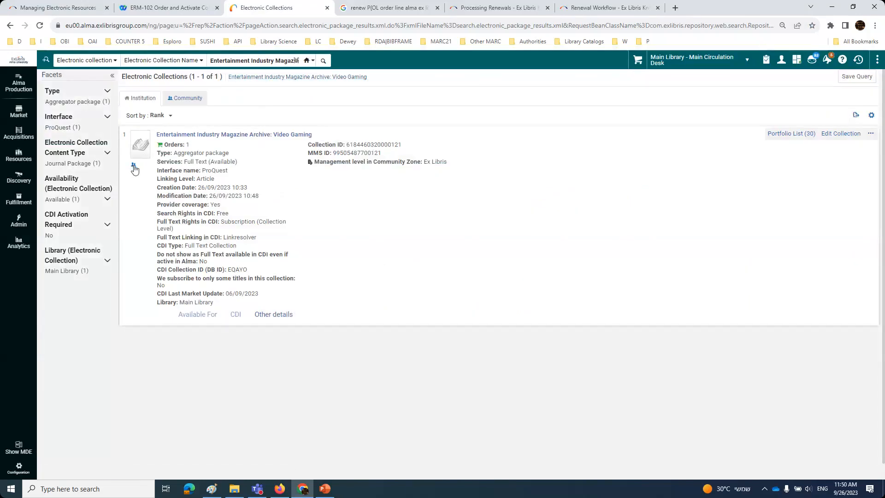
click(134, 166)
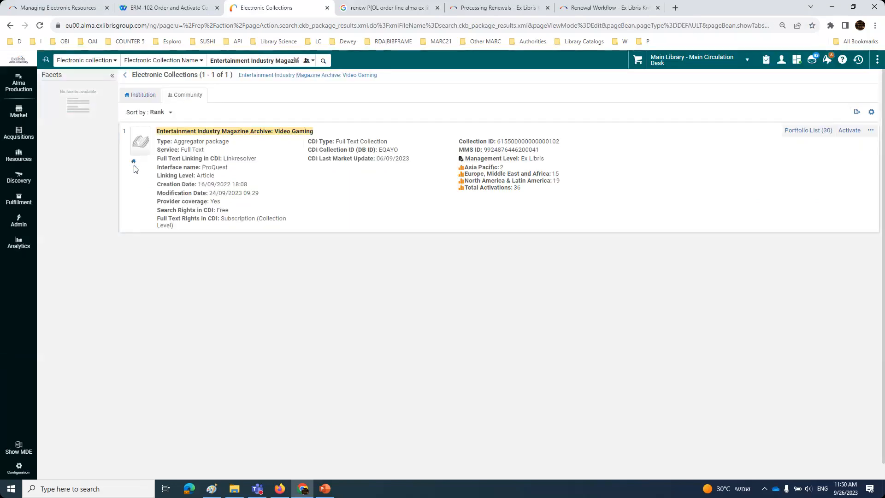
Open the bookmarked Primo demo discovery page for the Alma view in place of the web search results
click(367, 10)
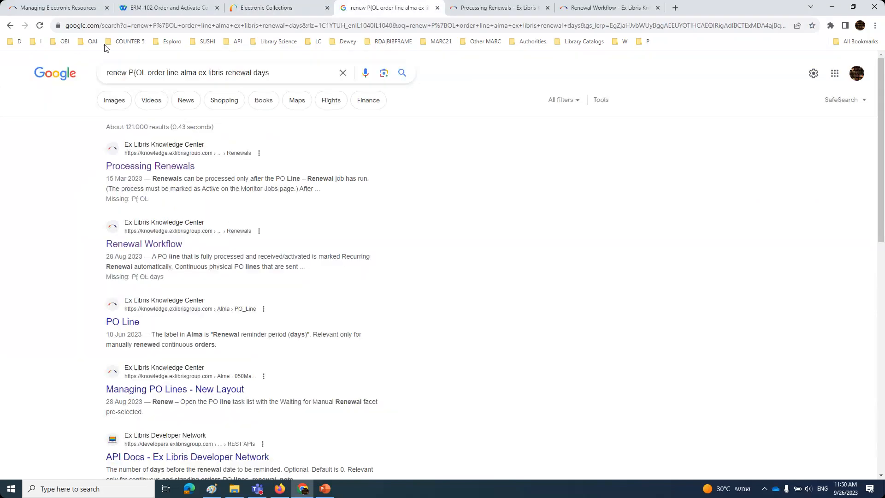
click(18, 42)
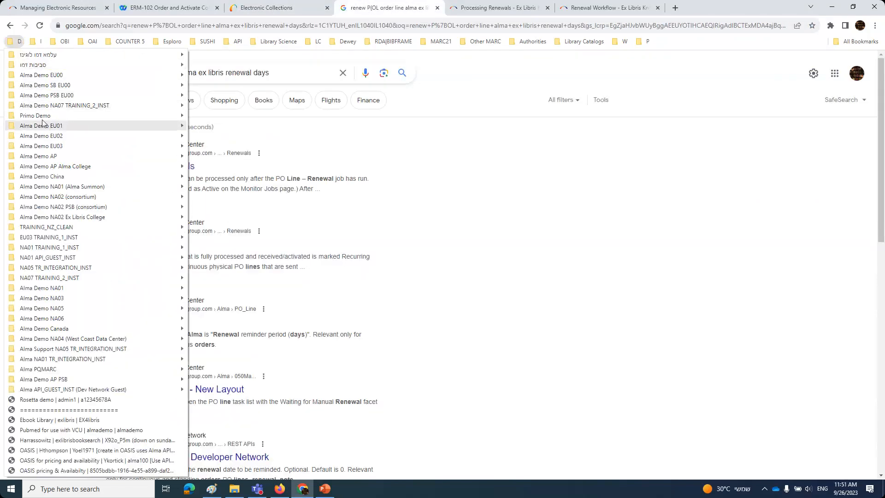
mouse_move(56, 116)
mouse_move(226, 116)
click(308, 119)
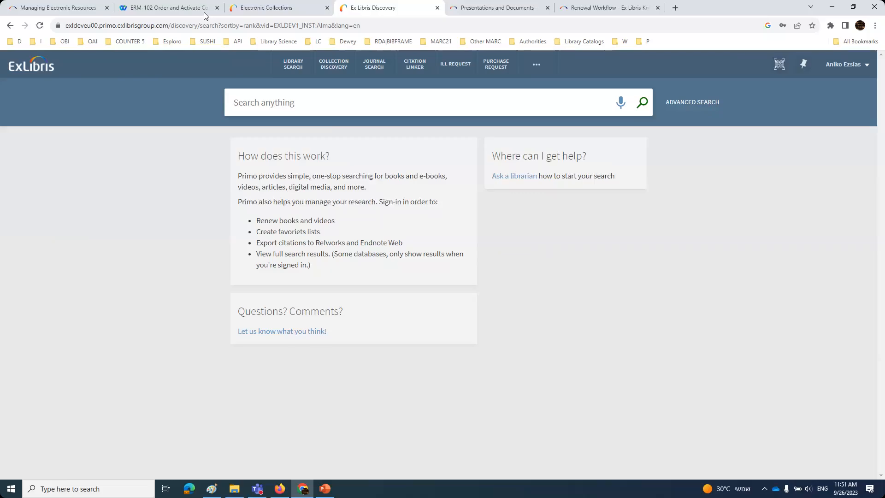
Return to Alma, open the Community Zone portfolio list of the Video Gaming archive and copy the title Incite video gaming
click(261, 11)
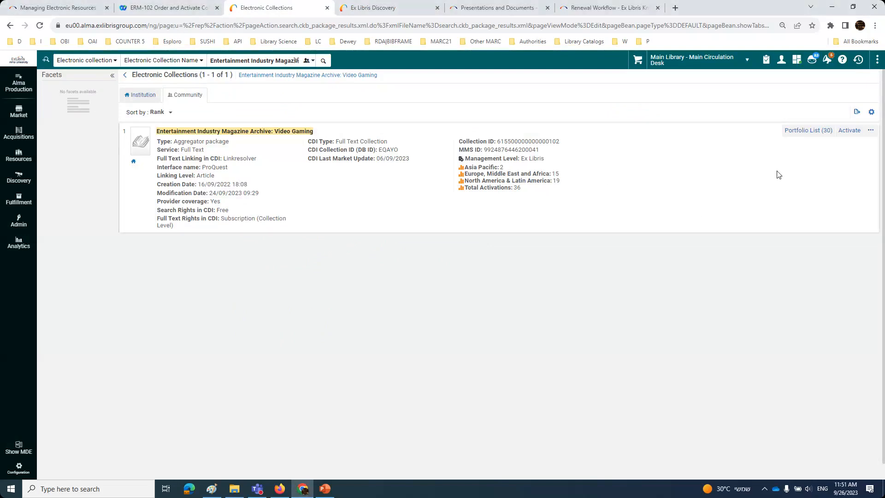
click(801, 132)
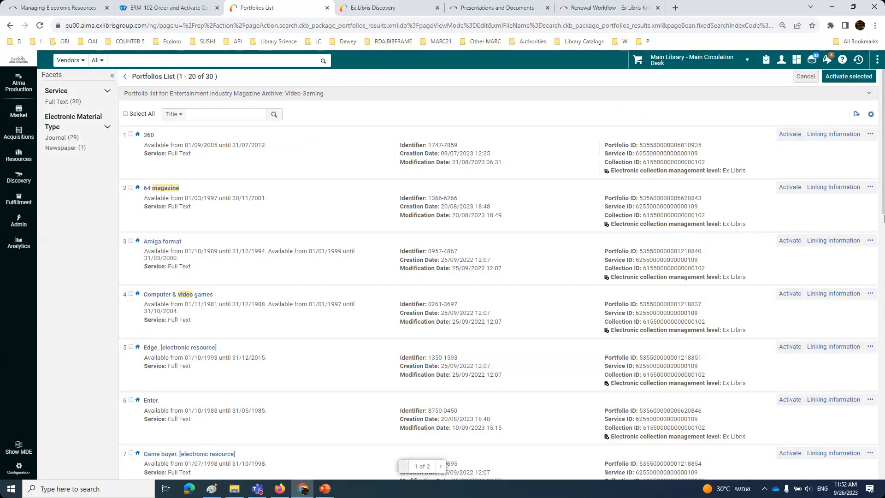
scroll(378, 347, down, 5)
scroll(378, 347, down, 7)
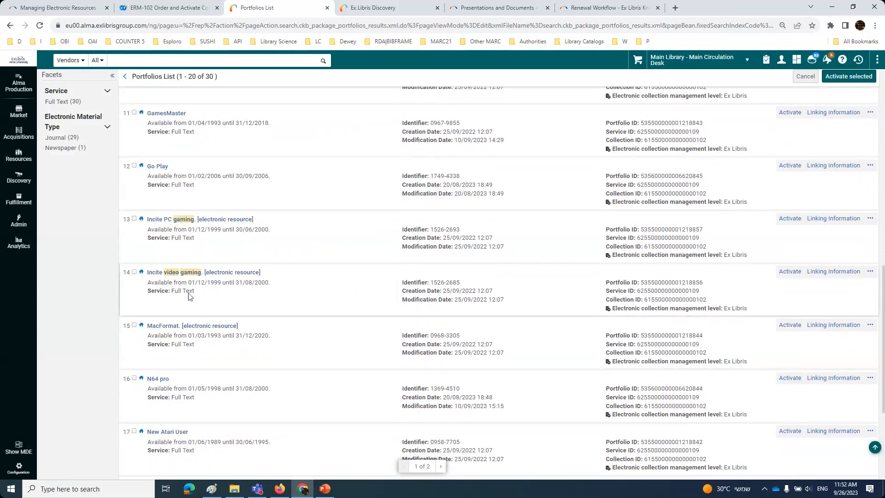
drag(147, 275, 202, 273)
key(ctrl+c)
click(175, 267)
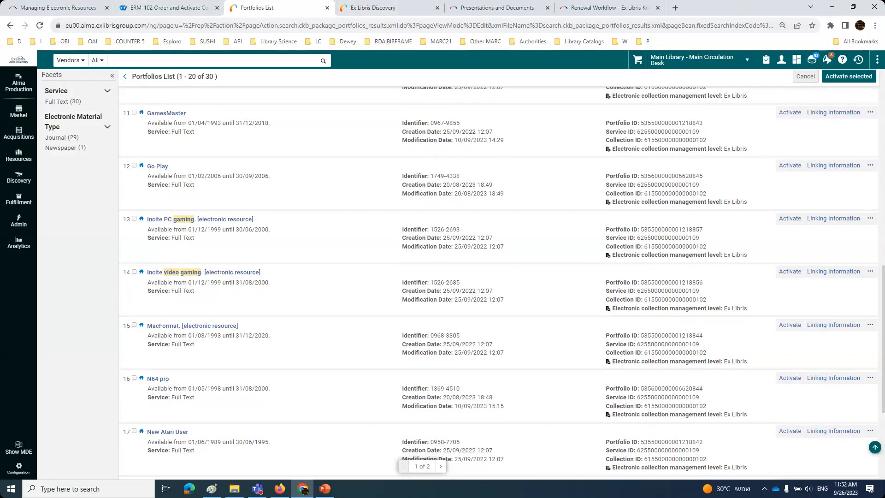
Switch to Primo, search the Library Catalog for Incite video gaming, and check the available services of the found record
click(372, 8)
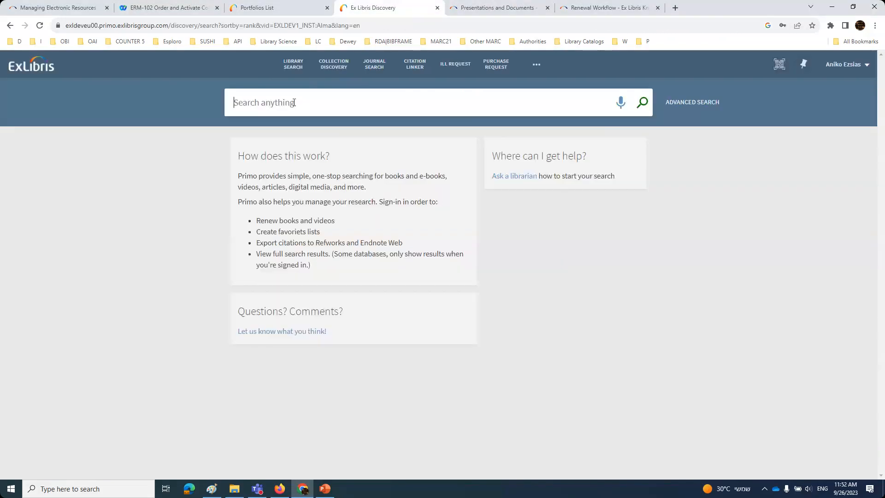
click(294, 102)
key(ctrl+v)
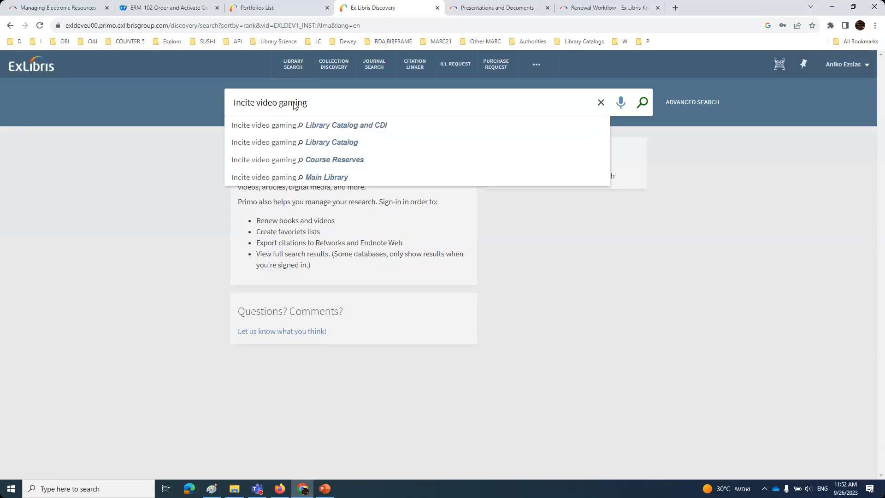
click(287, 143)
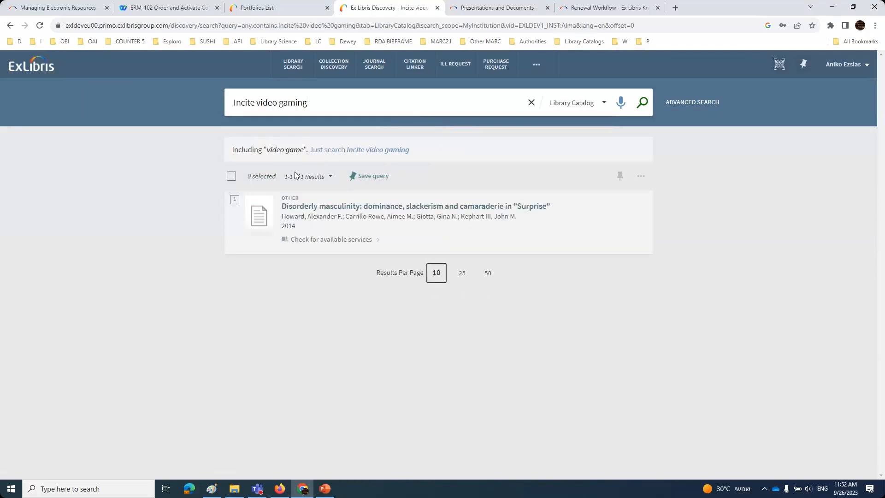
click(324, 240)
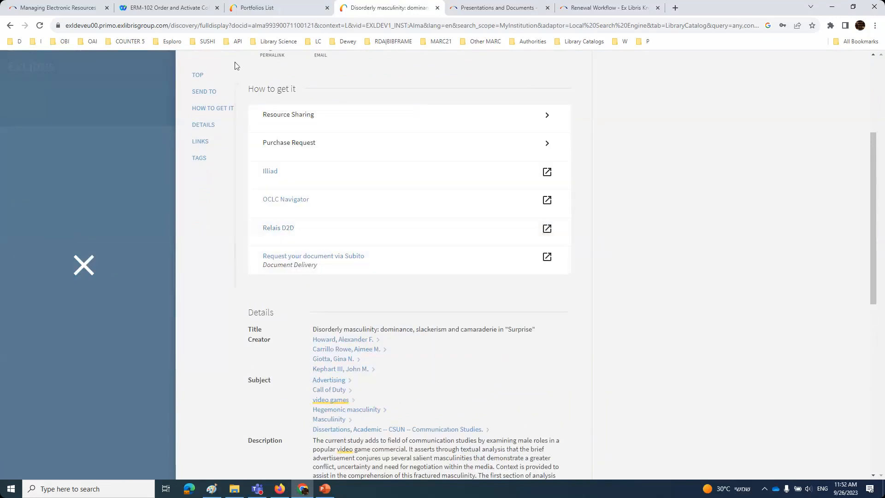
Go back to Alma, leave the portfolio list for the archive's institution record, and copy the collection name
click(252, 8)
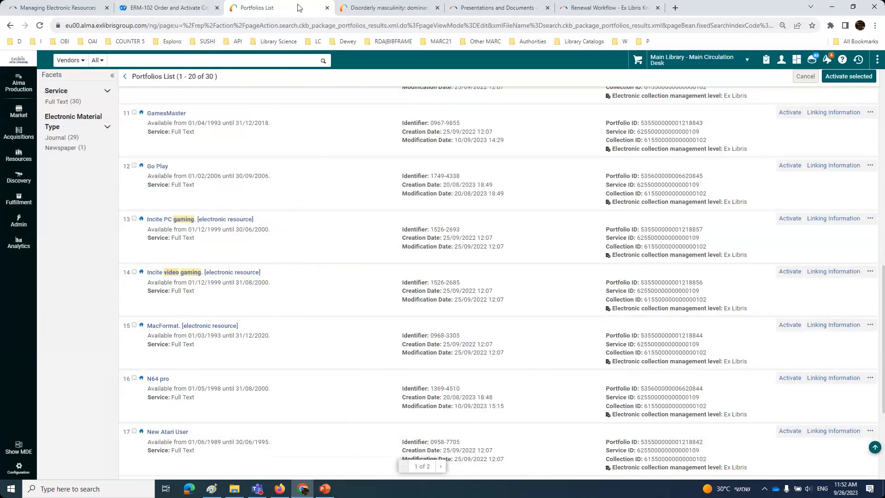
scroll(261, 105, up, 12)
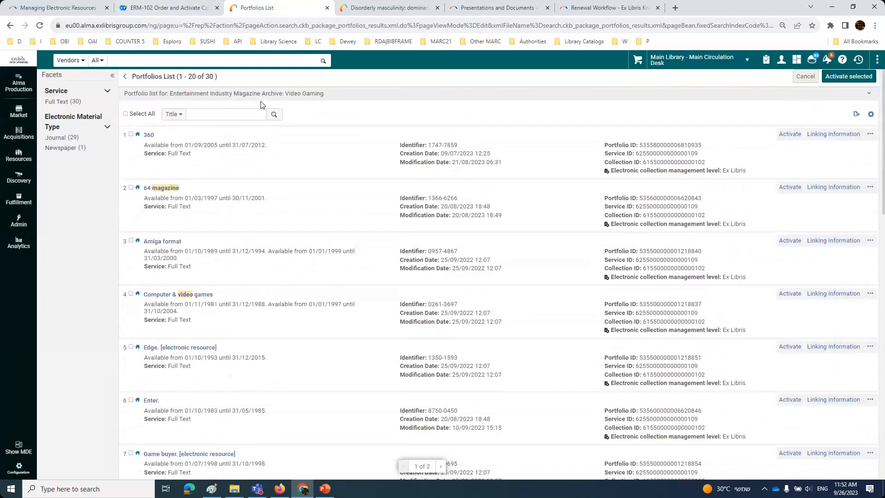
click(806, 77)
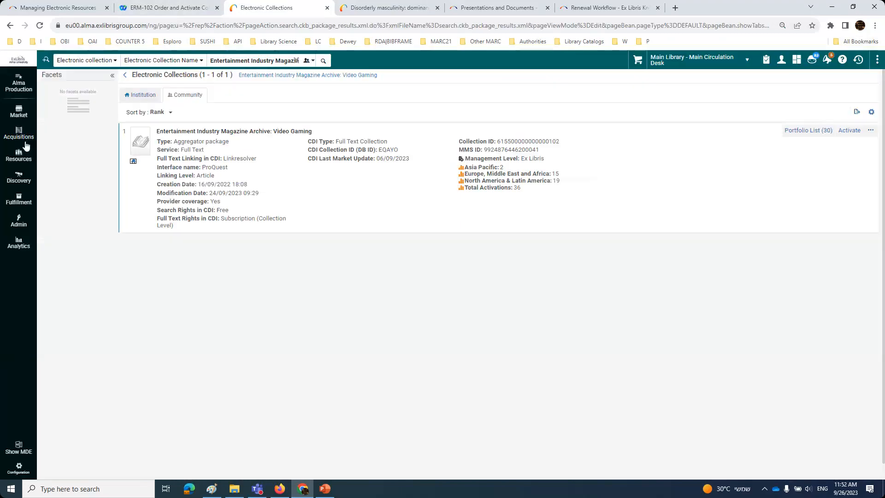
click(133, 162)
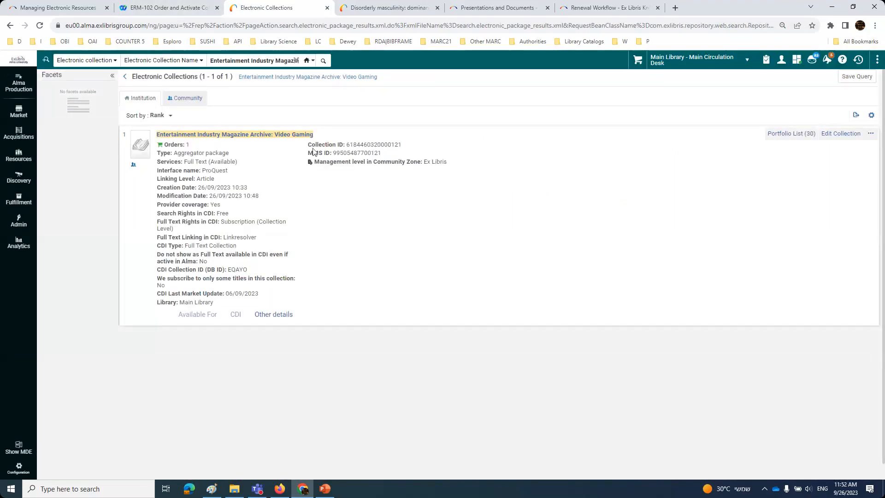
drag(337, 135, 157, 136)
click(171, 125)
click(871, 134)
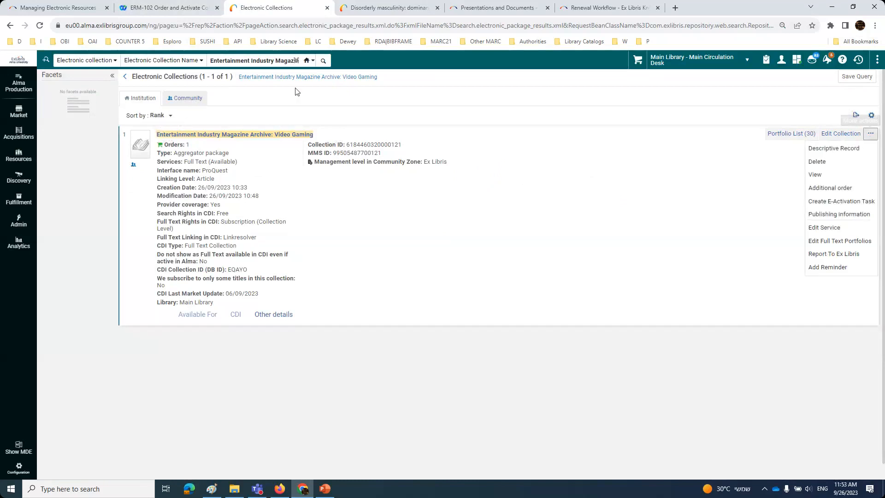
Close the open record in Primo and search the Library Catalog for Entertainment Industry Magazine Archive: Video Gaming
click(390, 8)
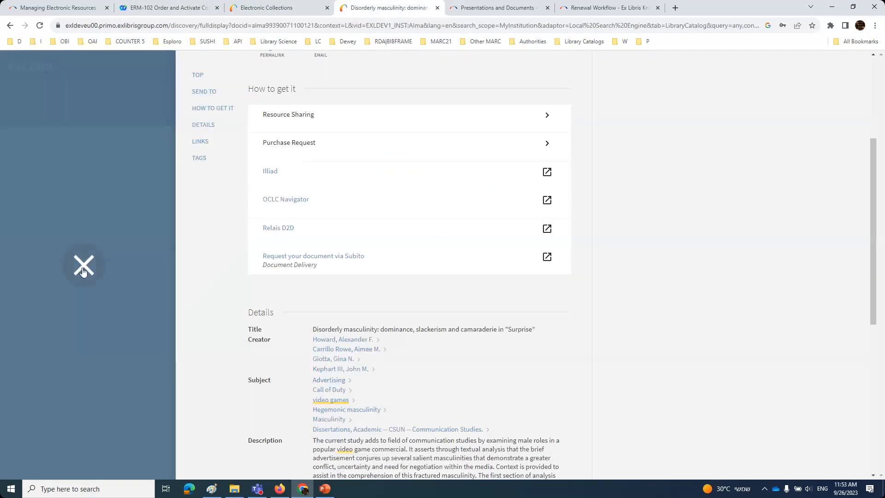
click(83, 264)
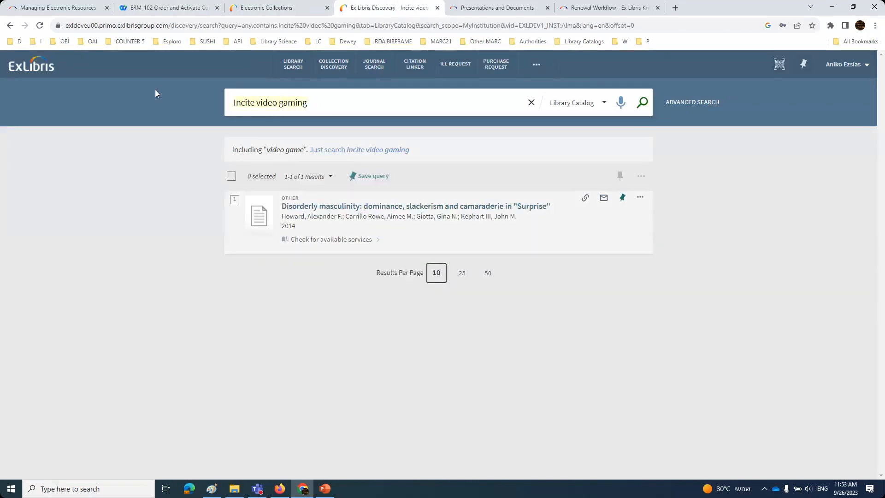
key(ctrl+v)
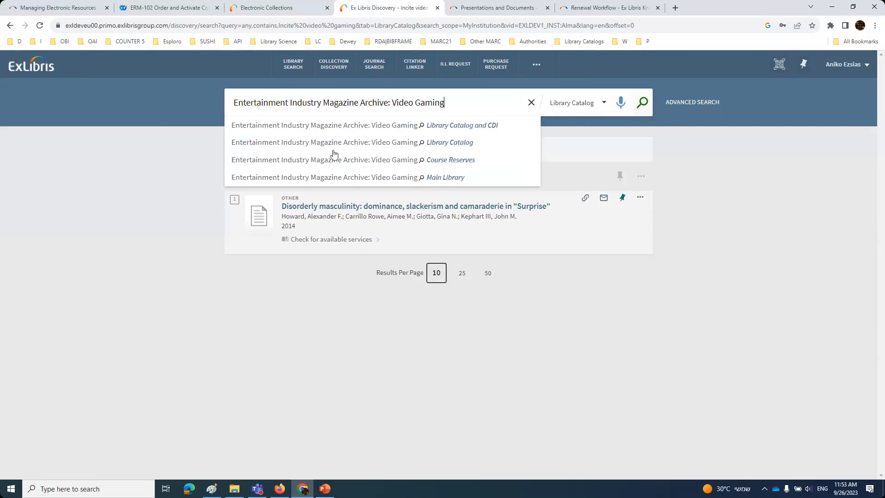
click(329, 146)
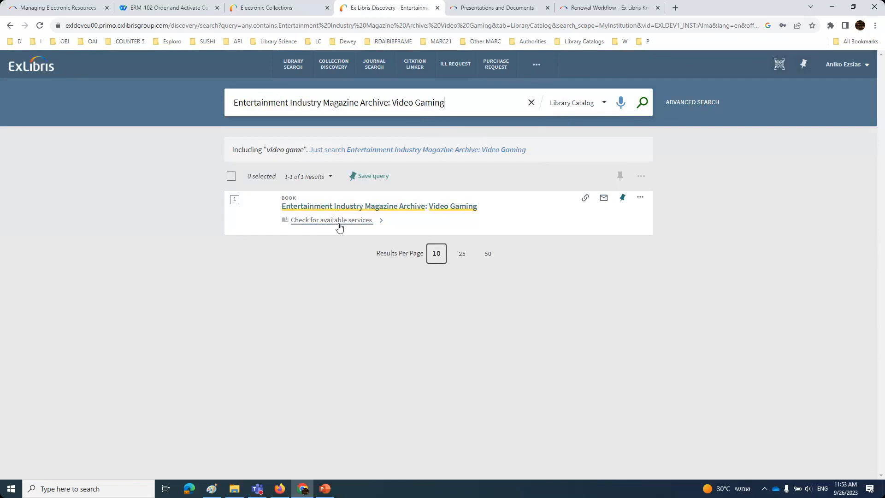
Return to Alma and view the Video Gaming collection's record and its full text service activation details
click(258, 9)
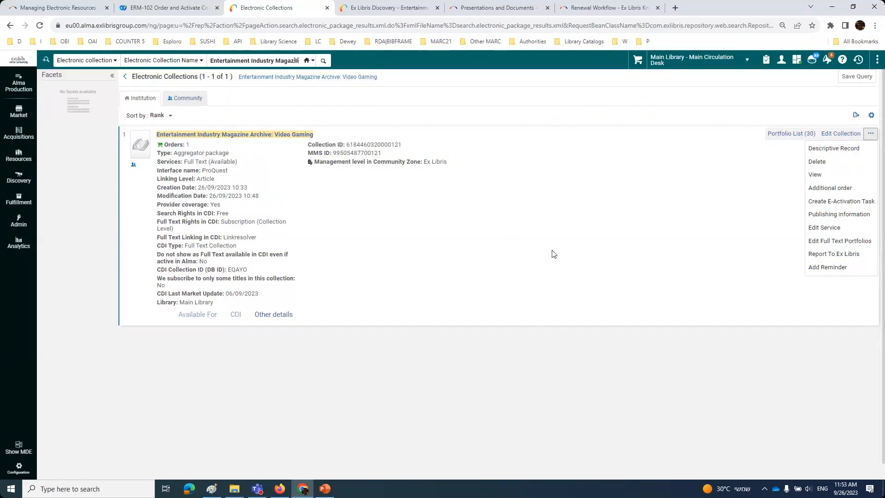
click(530, 322)
click(871, 138)
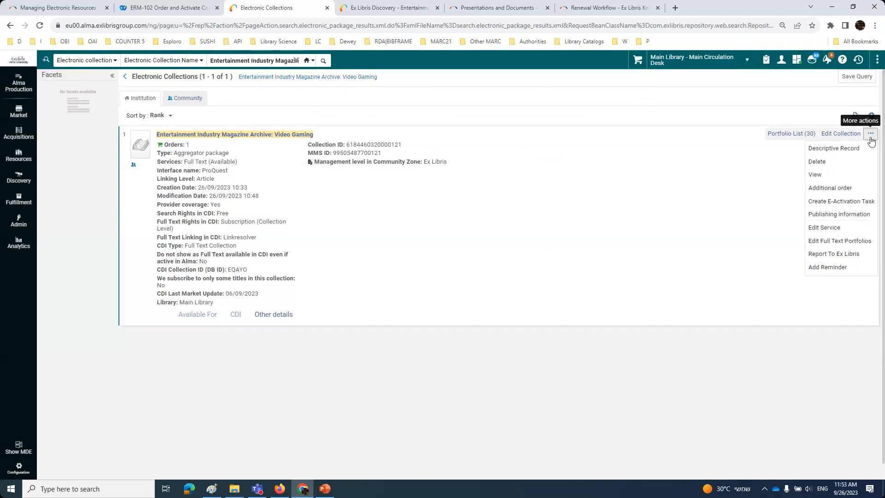
click(817, 180)
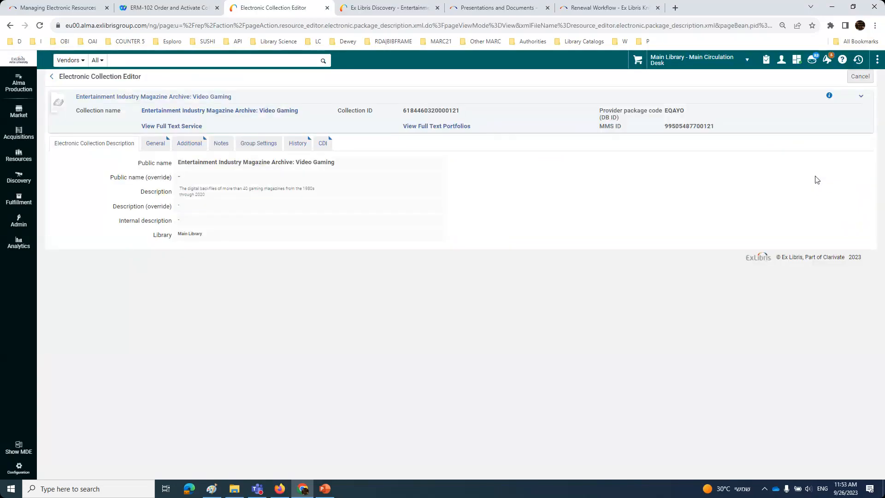
click(169, 127)
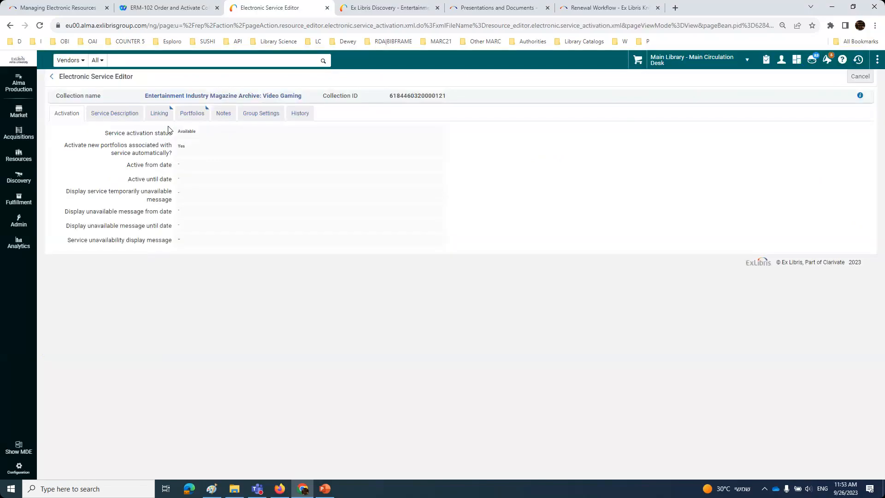
Search electronic collections by name in the institution, reusing the recent query for Entertainment Industry Magazine Archive: Video Gaming
click(71, 63)
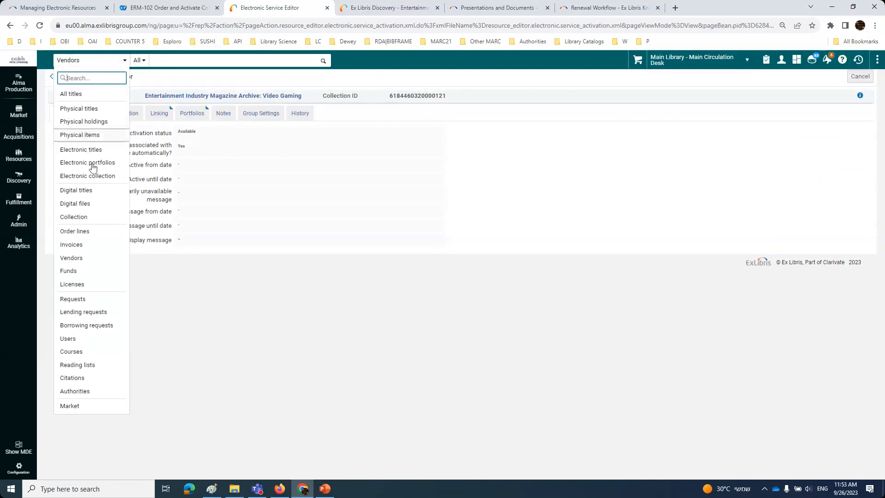
click(96, 180)
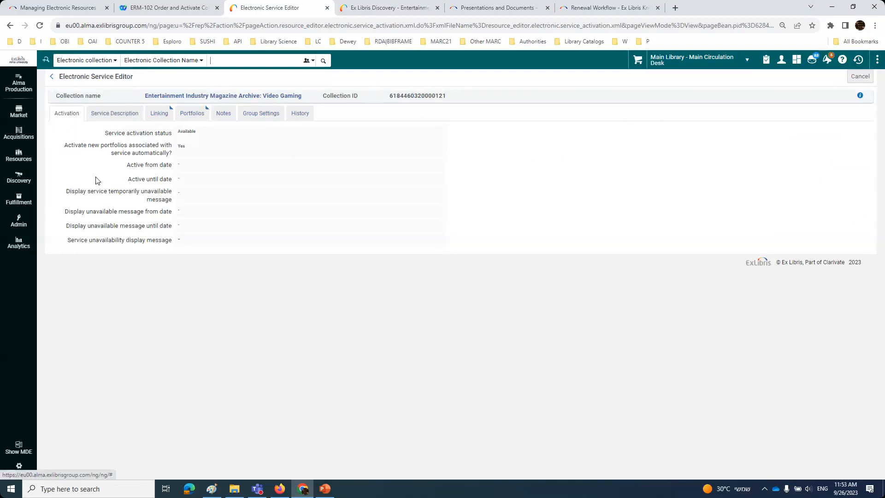
click(308, 61)
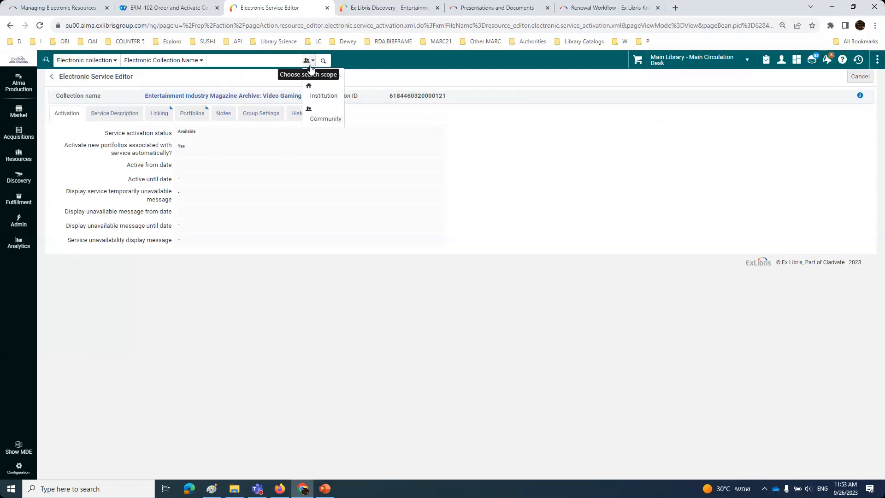
click(322, 121)
click(241, 62)
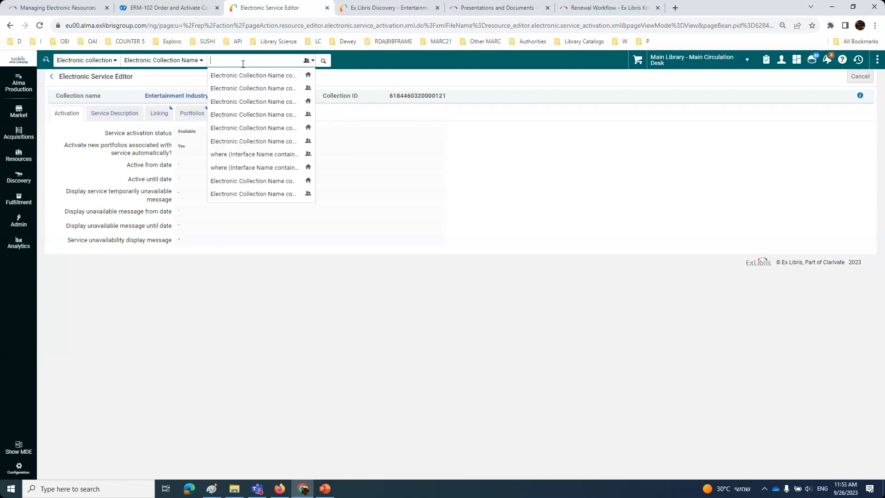
click(283, 80)
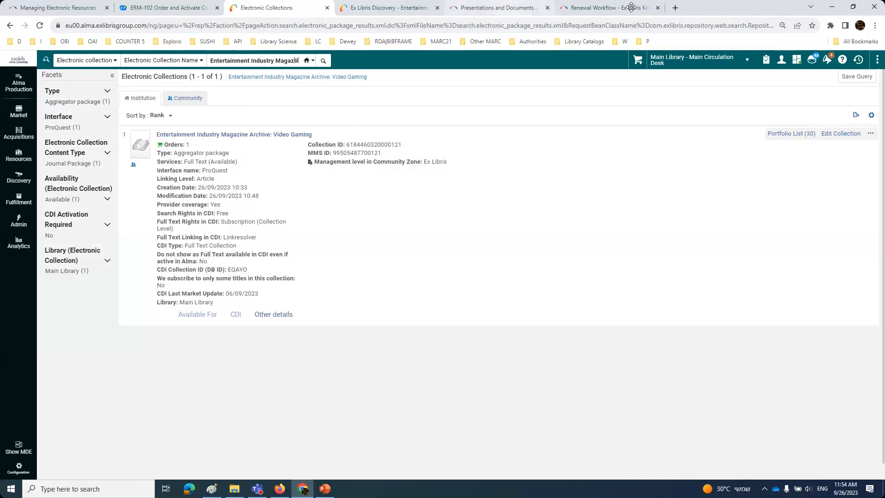
Open the institution's Entertainment Industry Magazine Archive: Video Gaming collection for editing
click(724, 7)
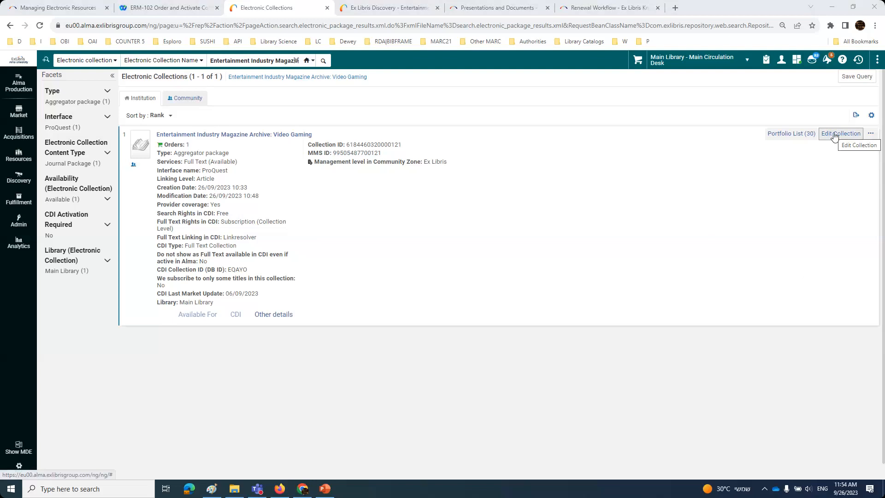
scroll(834, 136, down, 1)
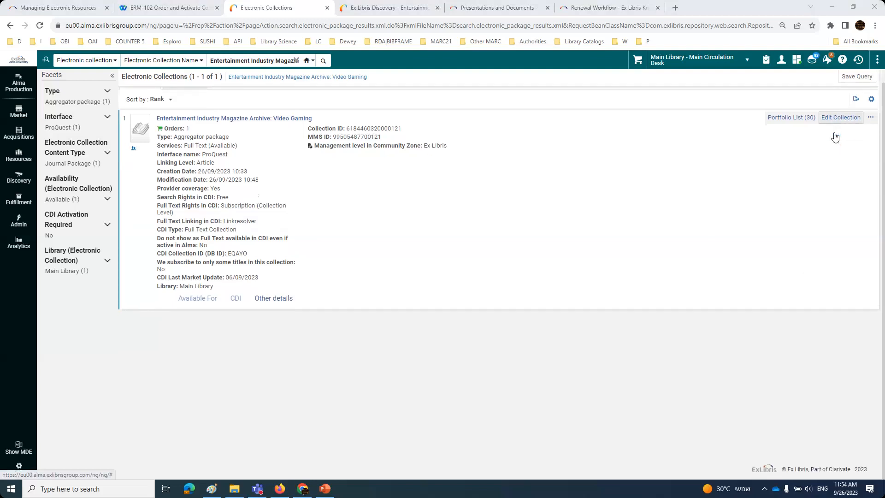
click(835, 136)
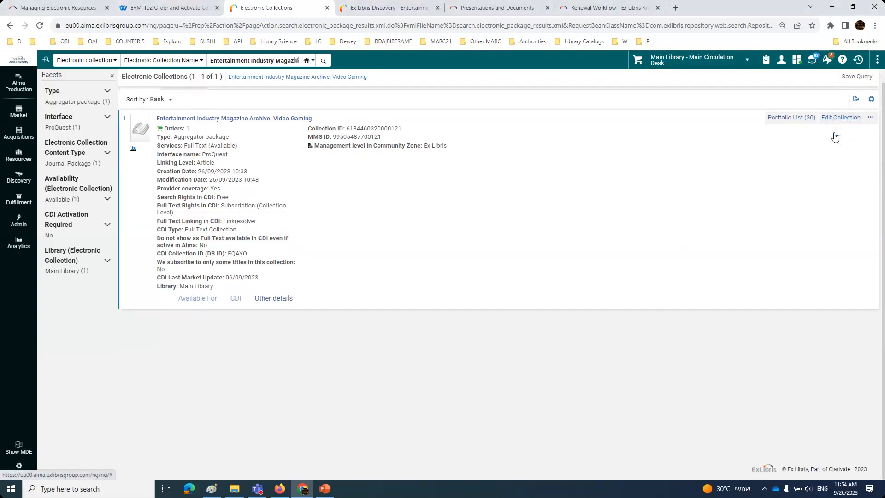
click(839, 117)
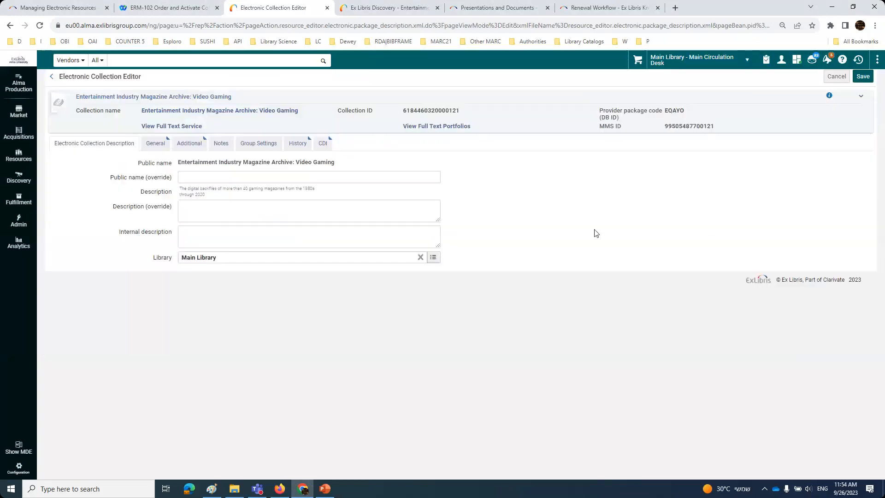
Examine the collection's general information, including its acquisitions and license details, and its additional information down to the services list
click(155, 147)
click(189, 147)
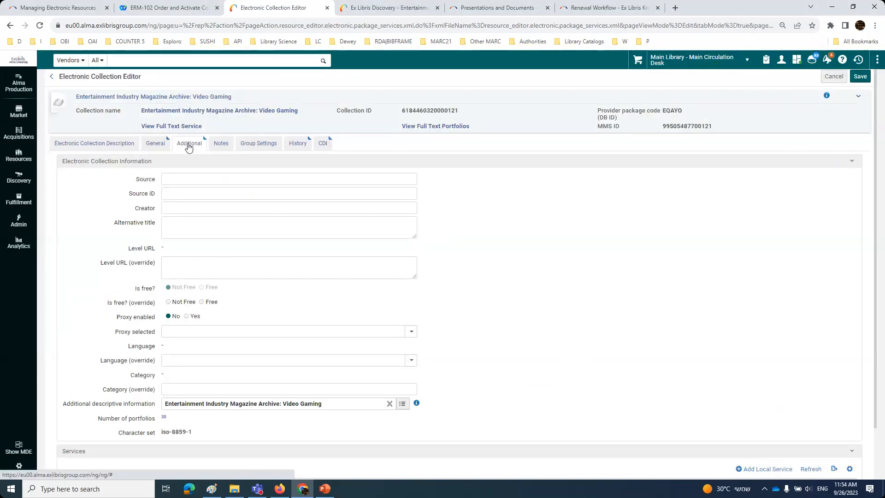
click(155, 149)
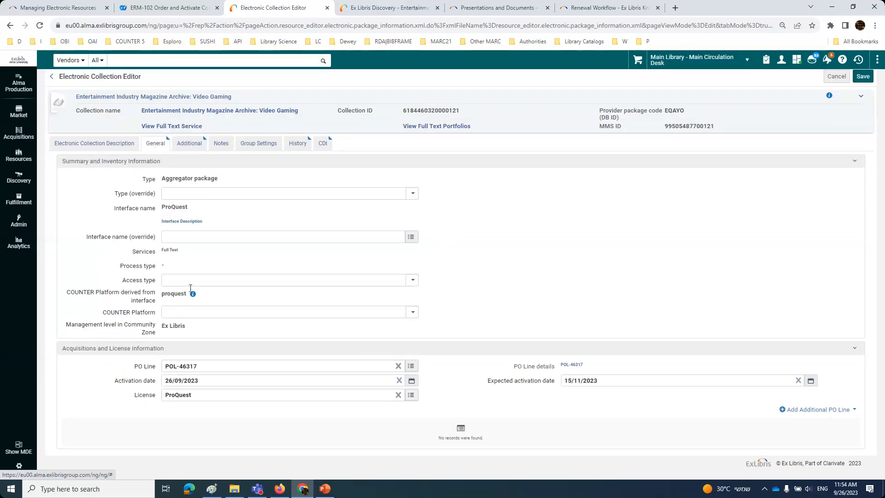
click(220, 380)
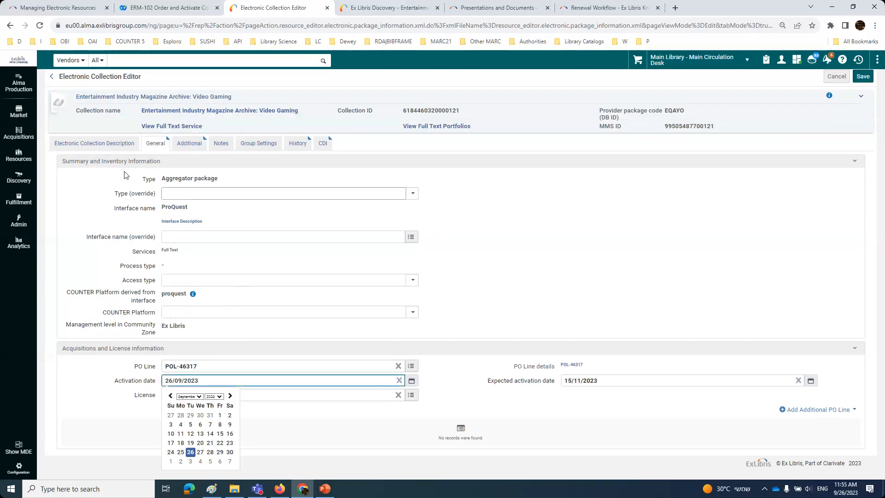
click(186, 144)
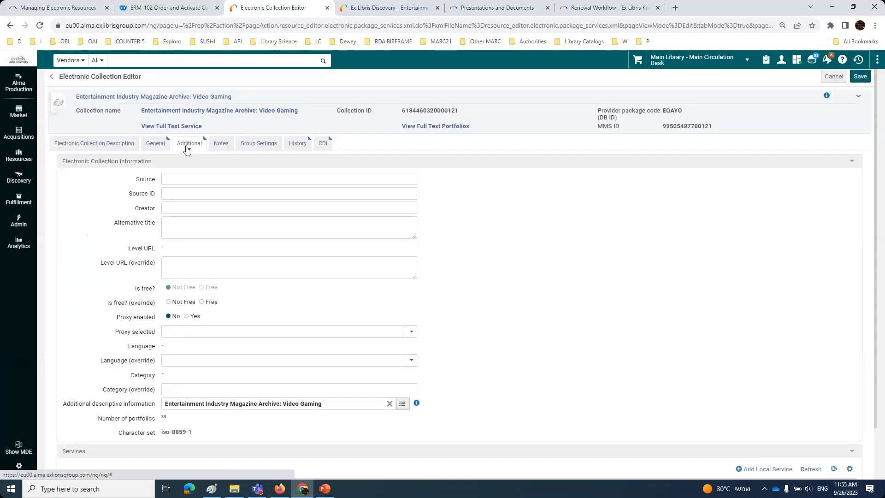
scroll(284, 297, down, 1)
scroll(284, 297, down, 1)
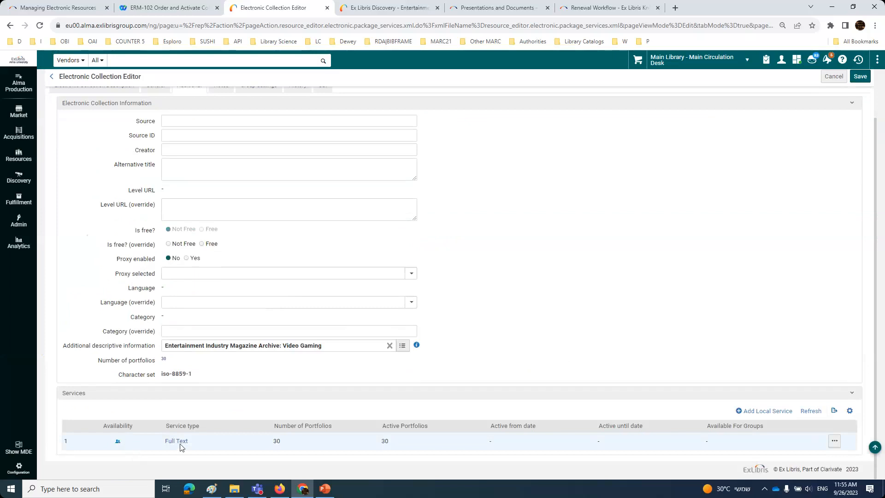
Check the actions available for the collection's Full Text service, and leave the collection editor without saving
click(835, 442)
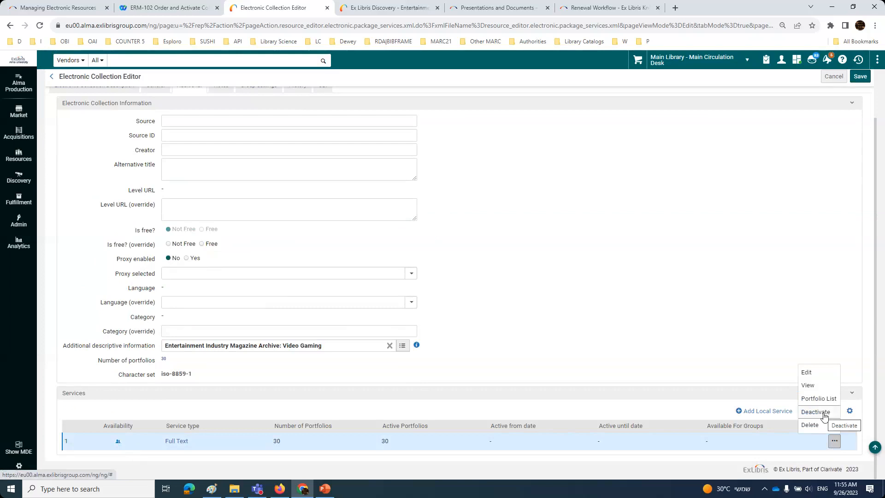
scroll(690, 369, up, 2)
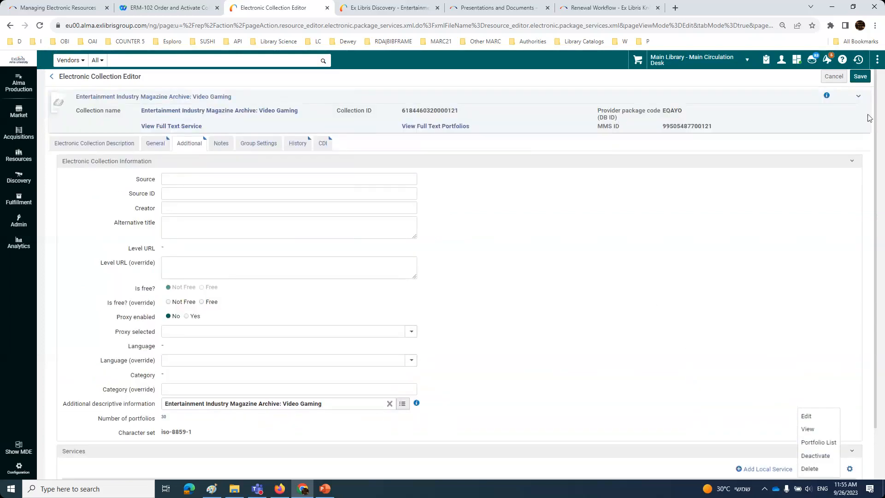
click(834, 78)
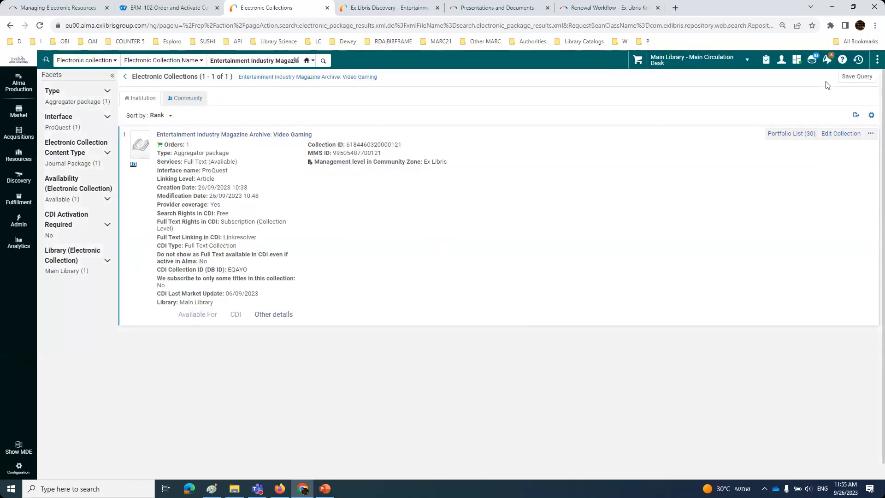
Reopen the Video Gaming collection for editing, review the Full Text service's actions under its additional information, and cancel the edit
click(842, 135)
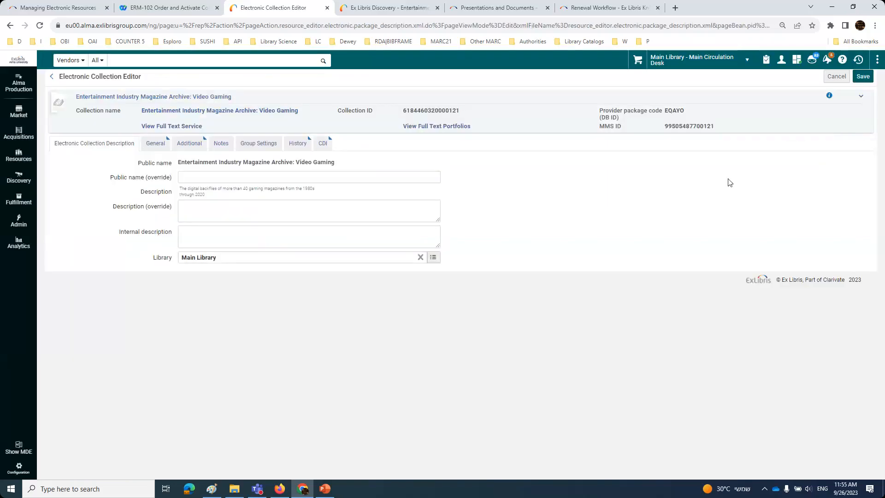
click(160, 147)
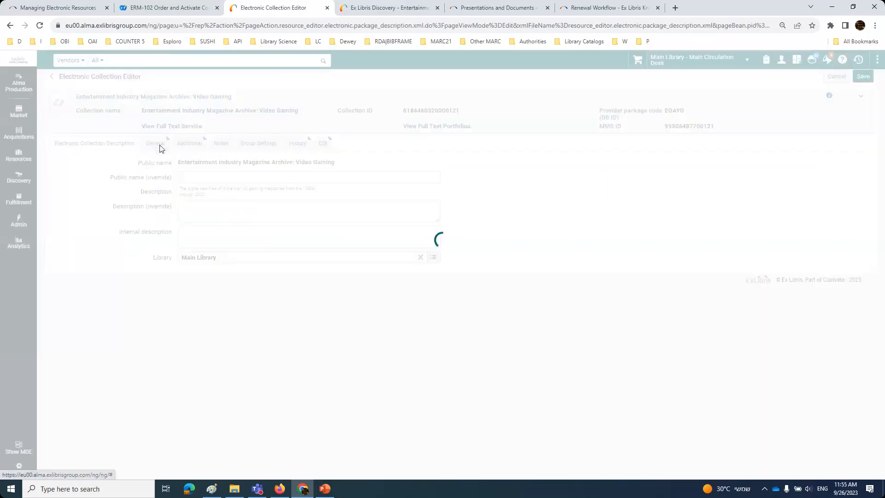
click(185, 145)
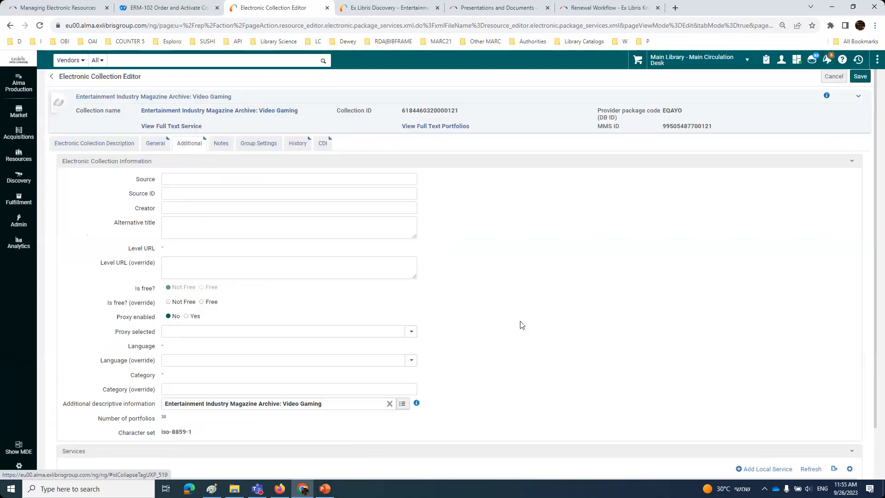
scroll(530, 346, down, 2)
click(835, 441)
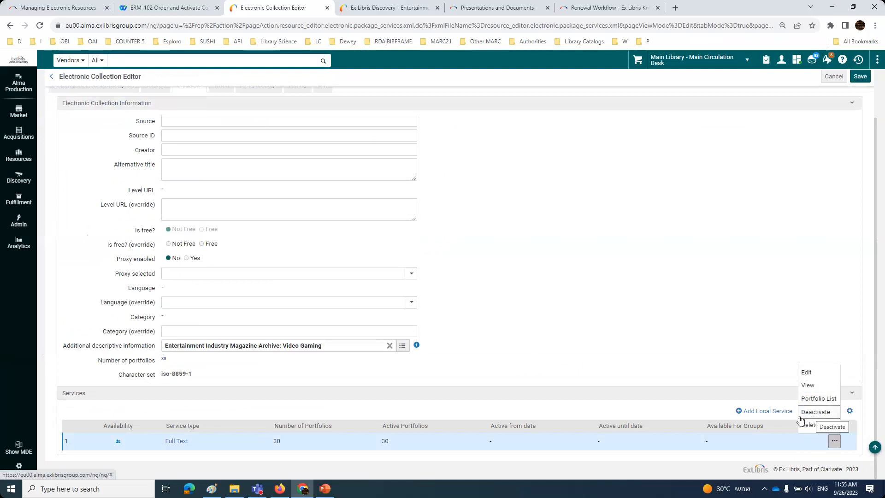
scroll(697, 402, up, 2)
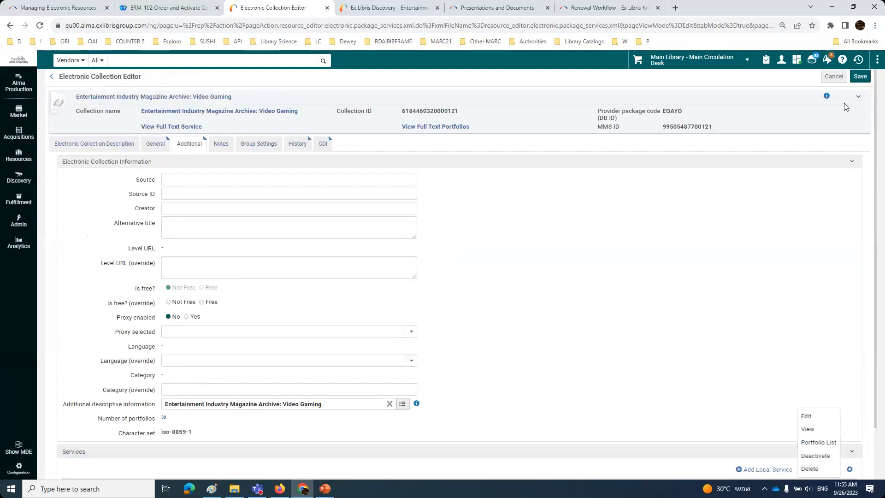
click(831, 79)
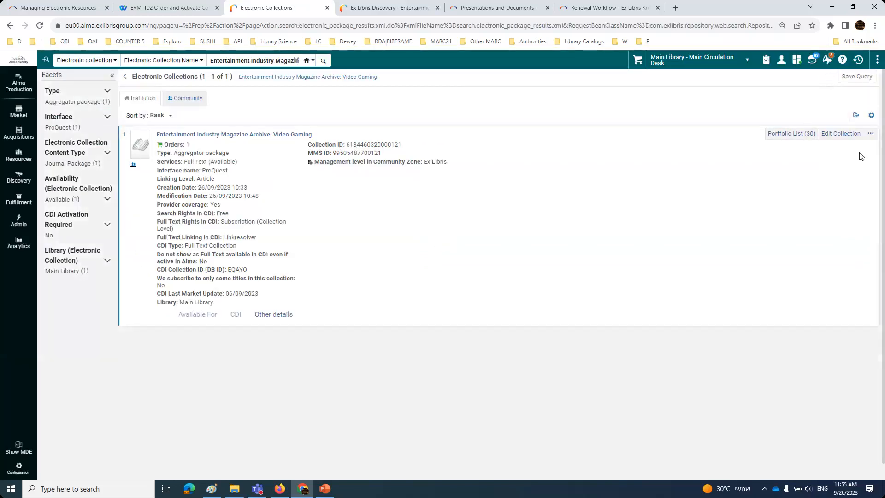
View the activation settings of the collection's service in the service editor, and return to the search results without saving
click(876, 135)
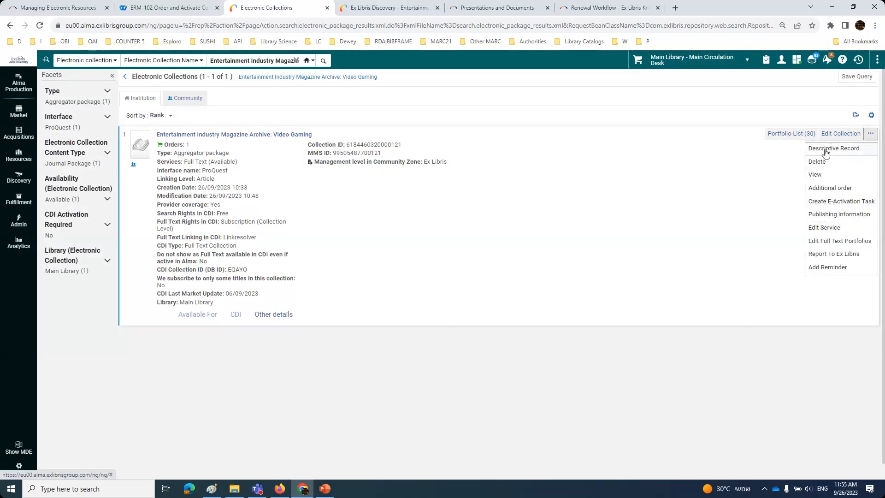
click(825, 228)
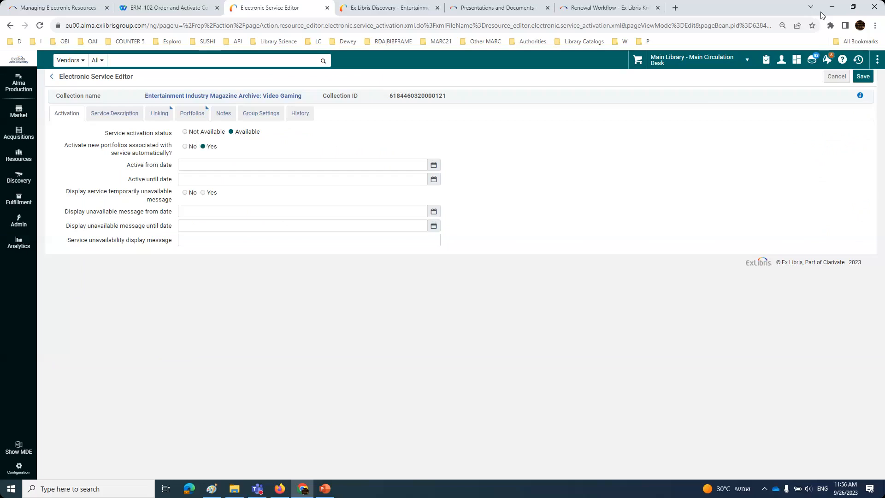
click(840, 79)
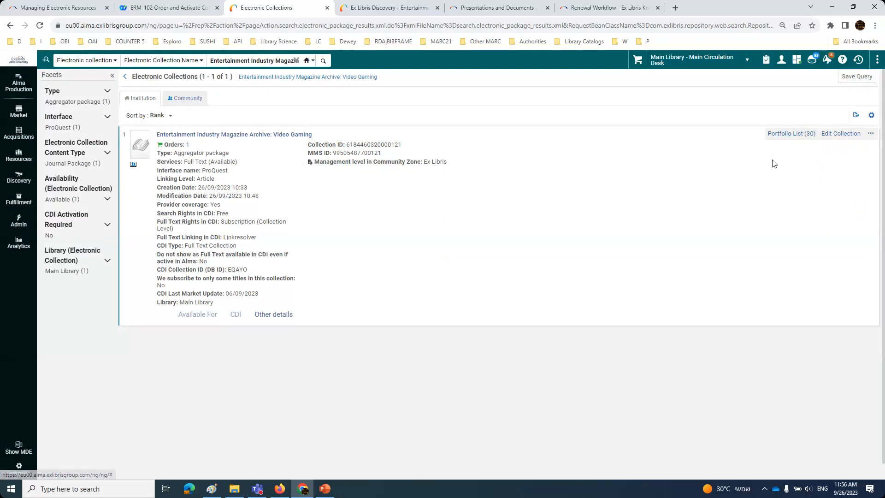
Open the Video Gaming collection's portfolio list and copy the title Game players Nintendo-Sega
click(789, 135)
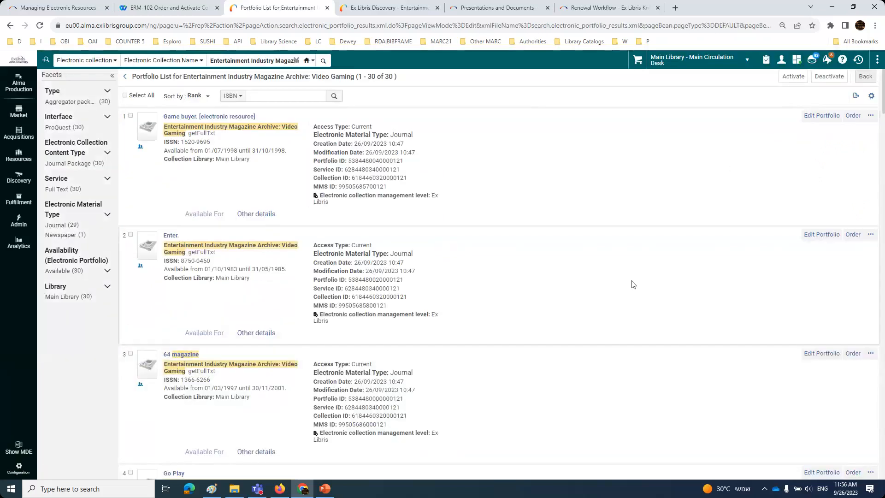
scroll(633, 284, down, 12)
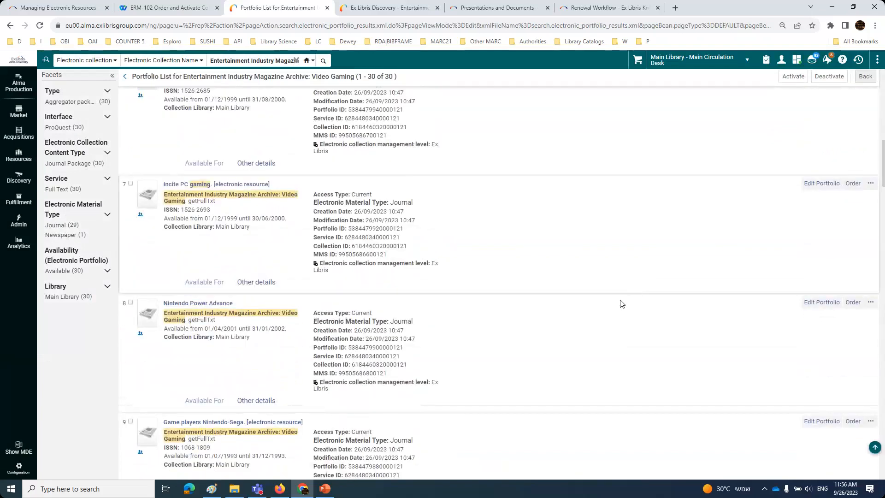
drag(162, 422, 244, 424)
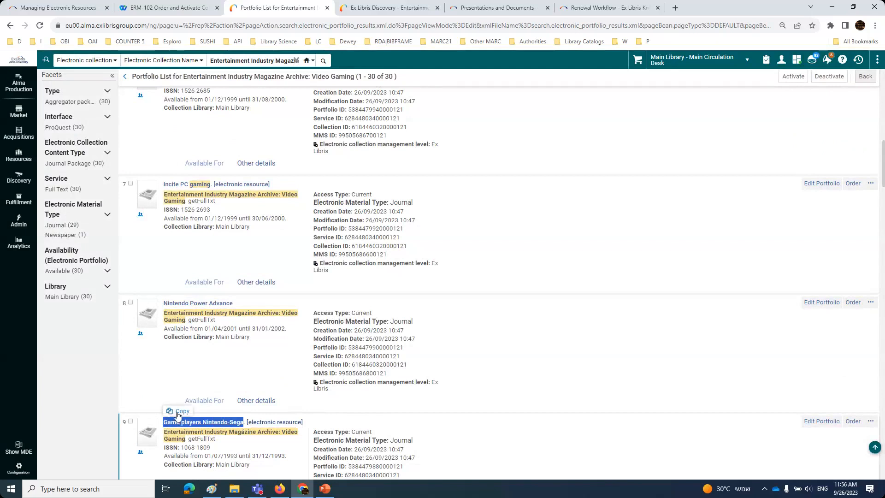
click(172, 412)
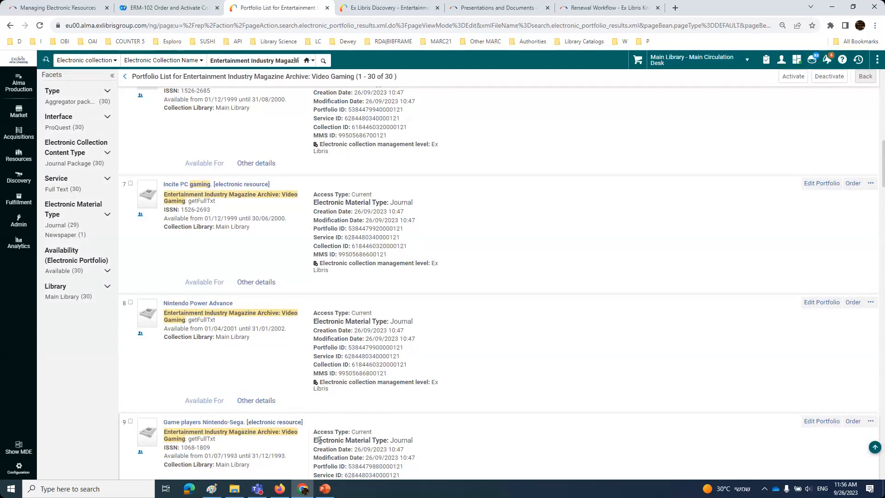
Display the Game players Nintendo-Sega portfolio's record in Primo
click(871, 421)
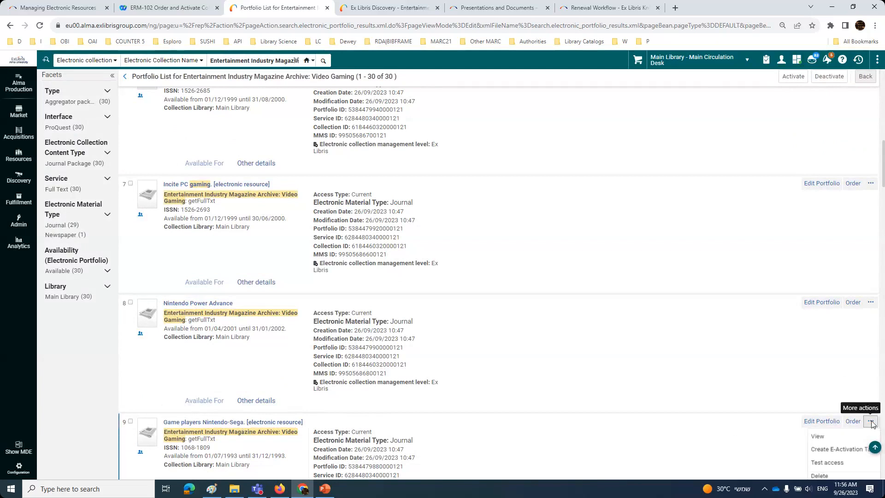
click(846, 362)
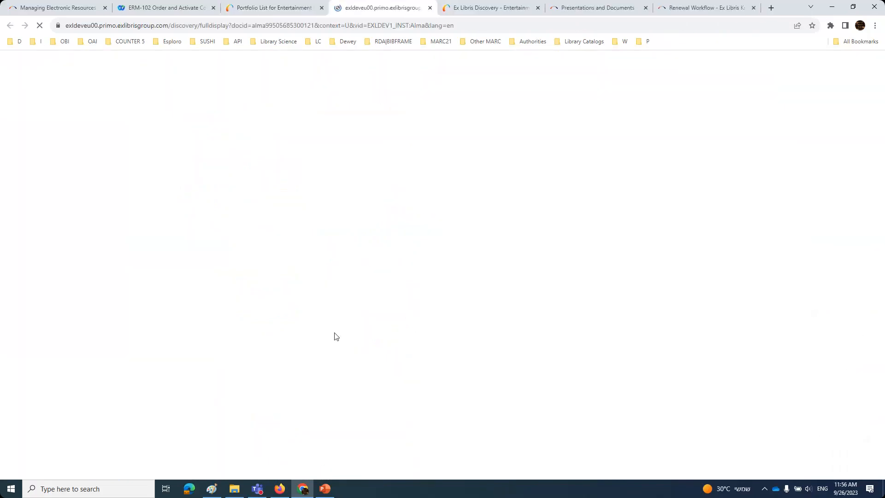
scroll(335, 336, down, 2)
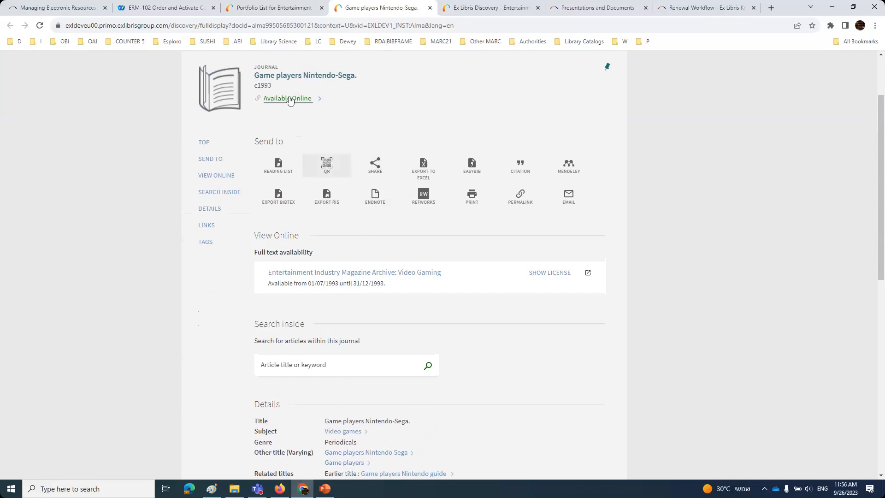
Follow the journal's Entertainment Industry Magazine Archive: Video Gaming full text link to ProQuest, and dismiss the institution login dialog
scroll(287, 98, down, 2)
scroll(287, 99, down, 1)
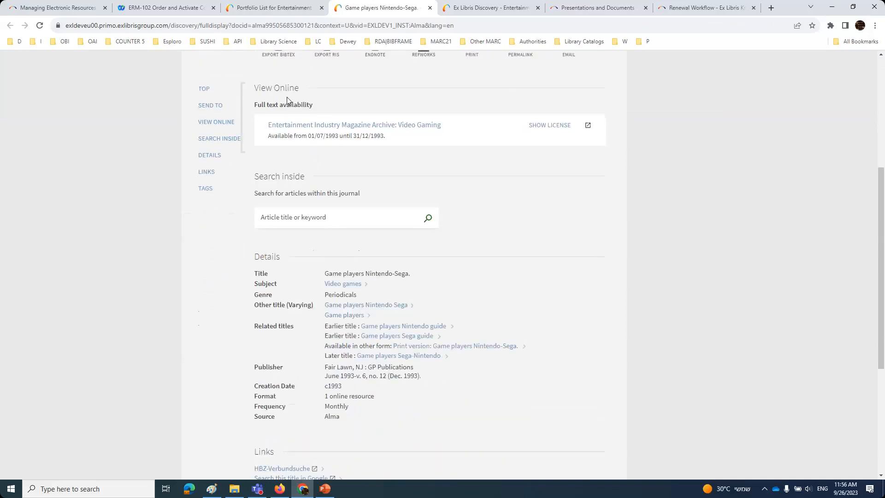
click(319, 125)
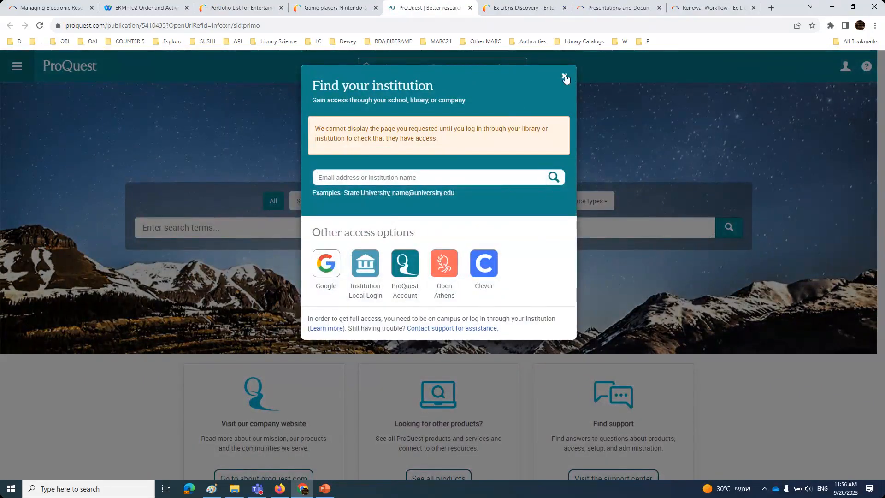
click(565, 76)
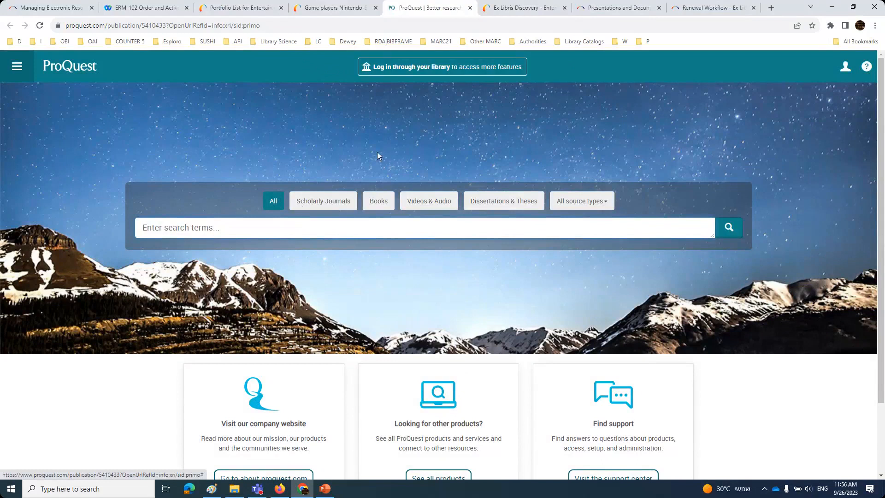